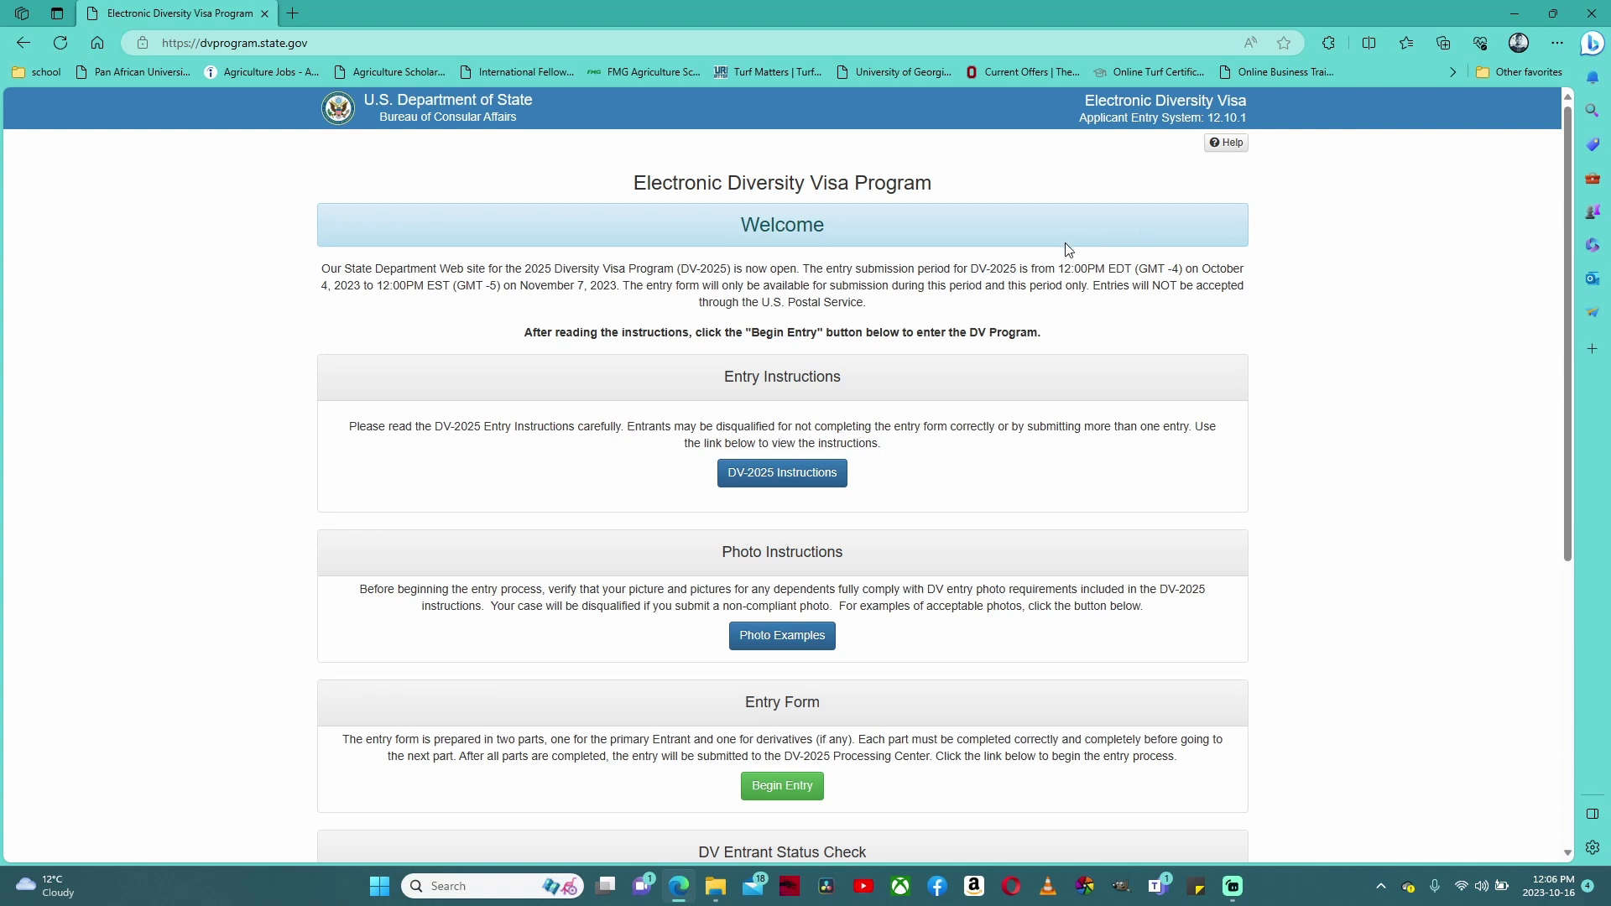
- Begin a new DV-2025 entry from the Entry Form section
scroll(1068, 247, down, 3)
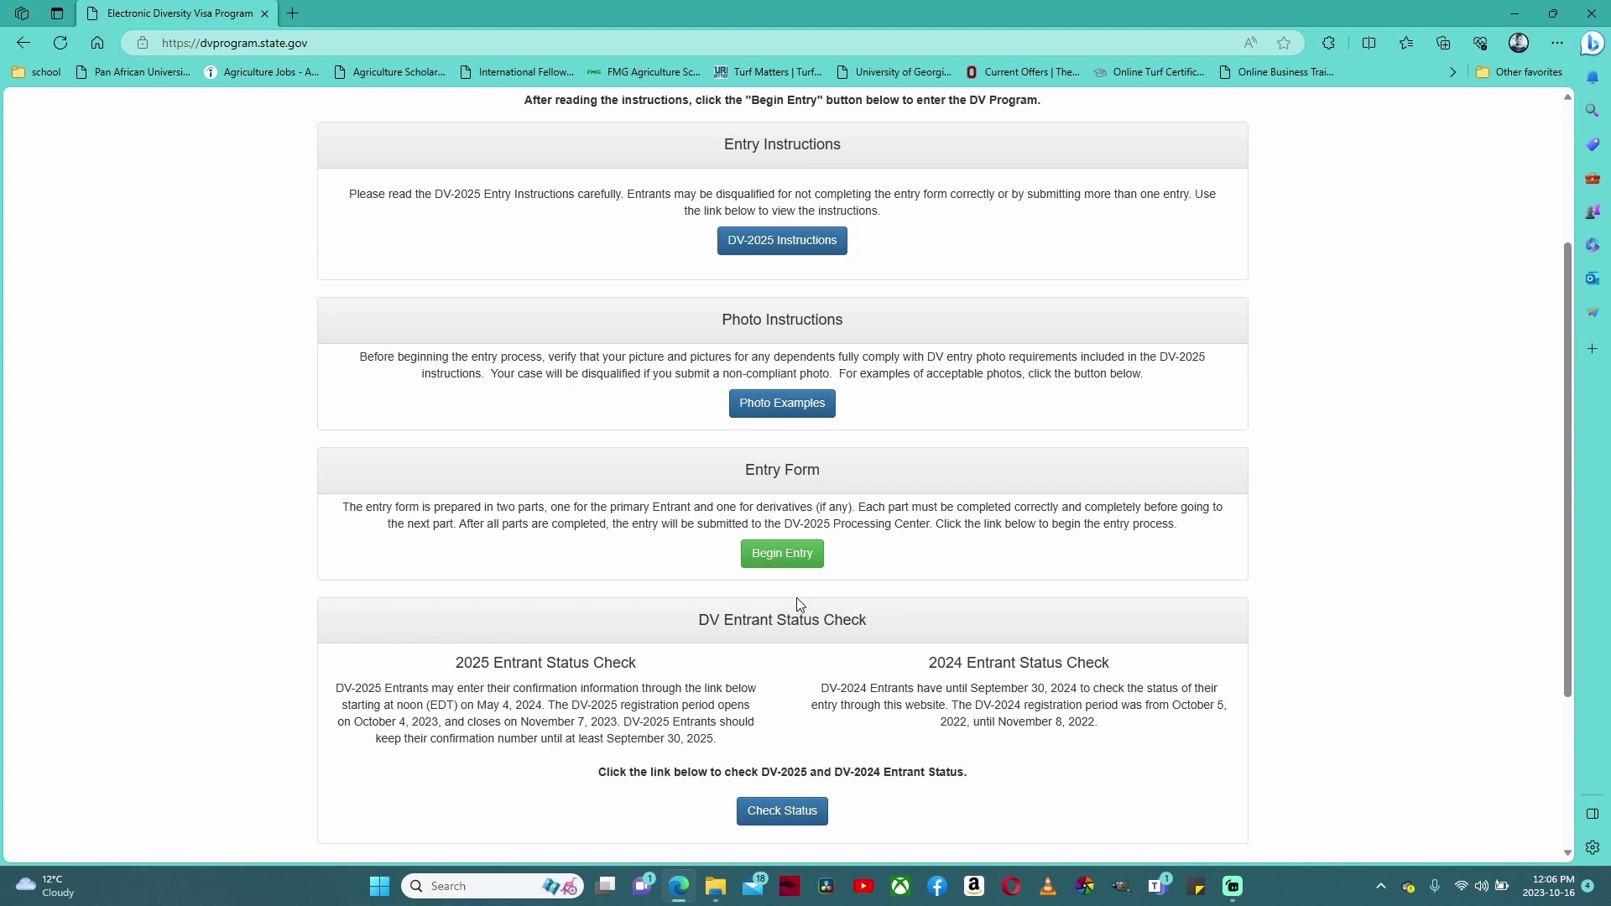
click(796, 555)
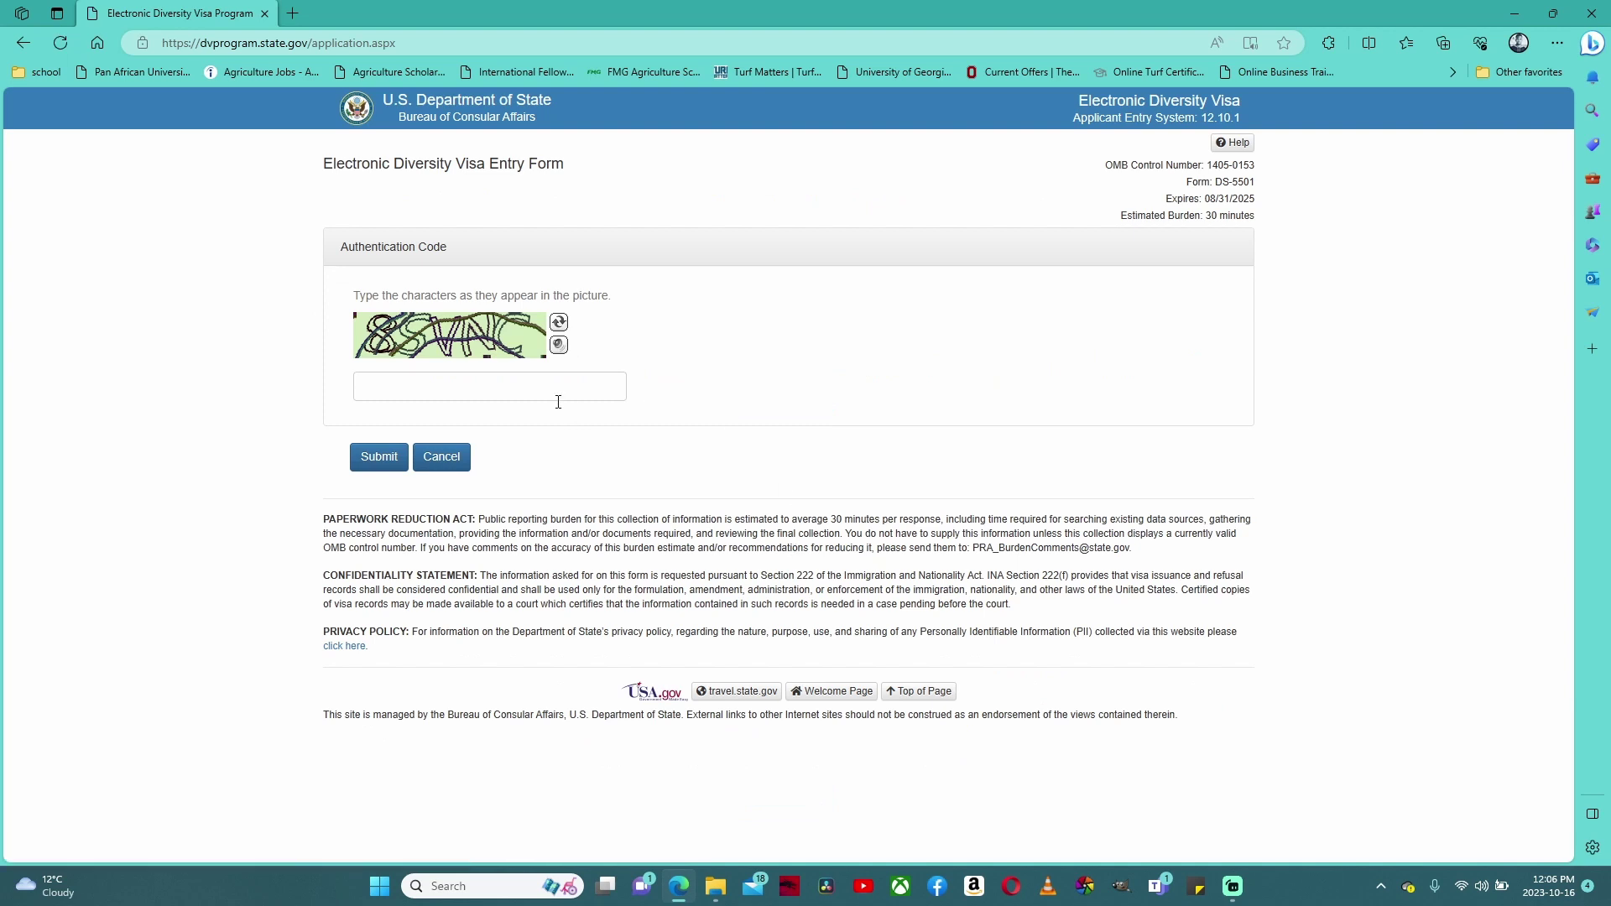
- Enter the authentication code shown in the picture and submit it
click(547, 395)
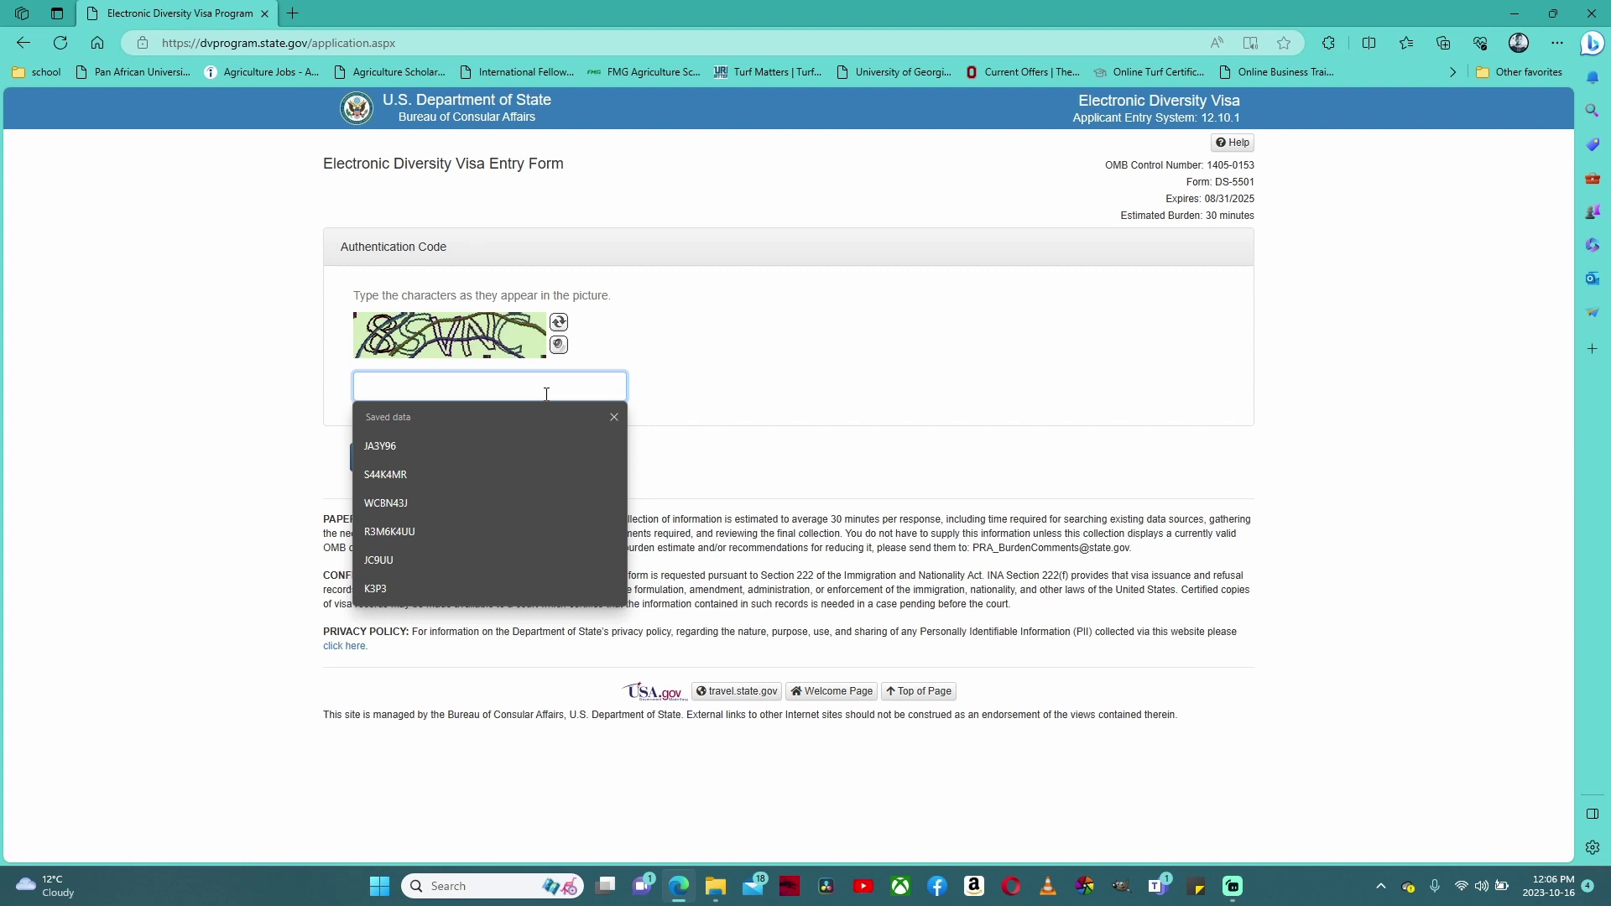
text(8)
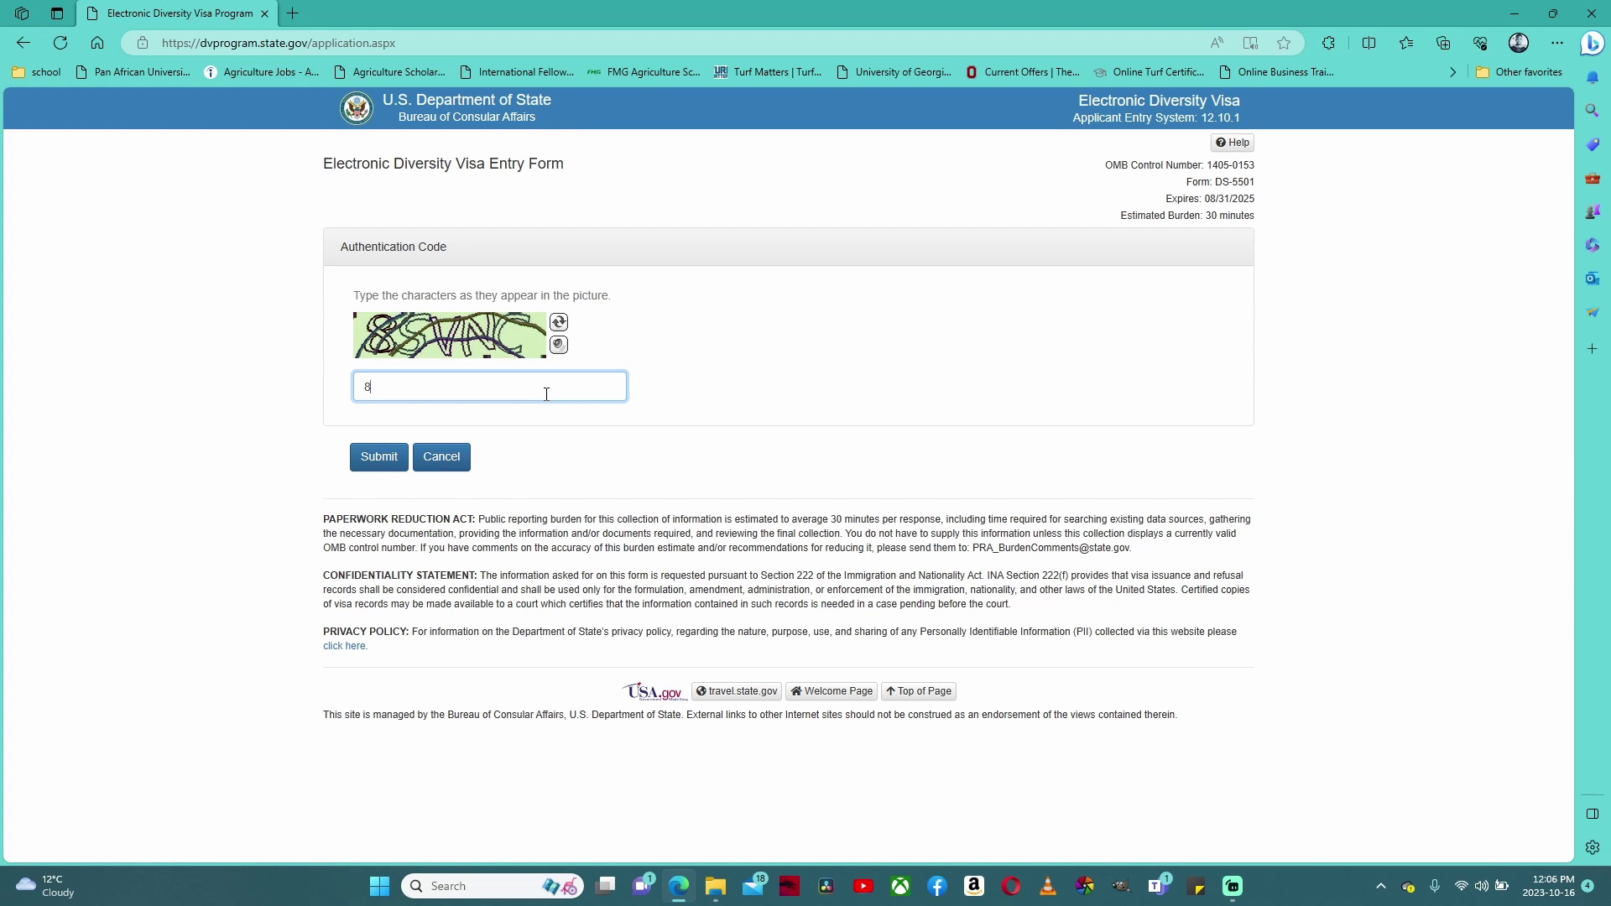
text(SVNC)
click(379, 464)
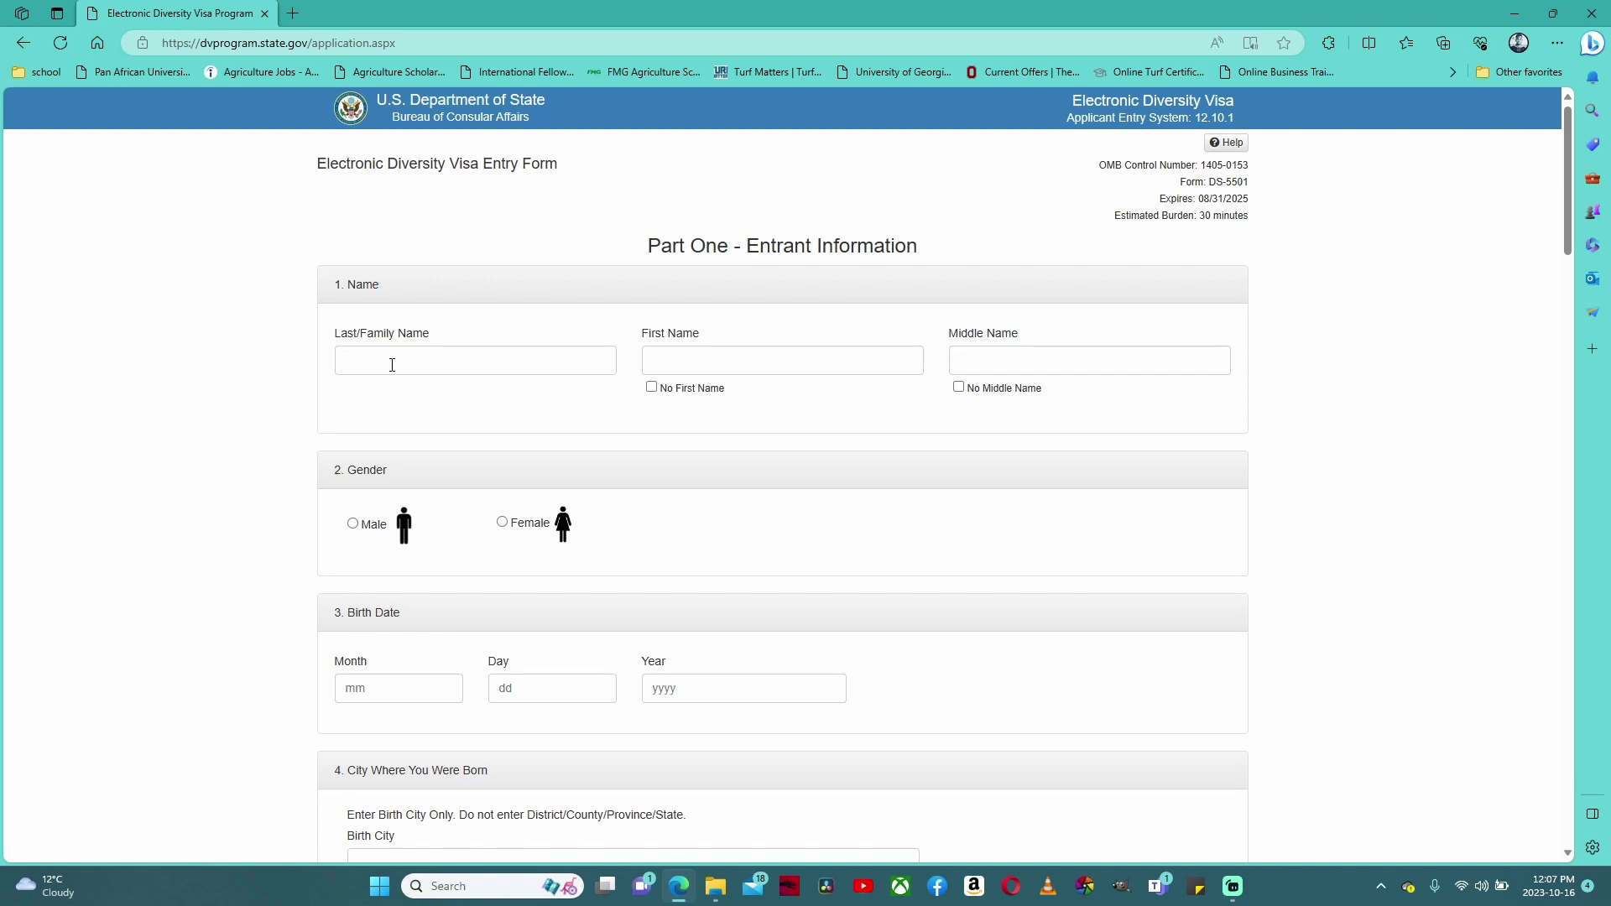
- Enter the entrant's last, first and middle names, leaving No Middle Name unchecked
click(392, 365)
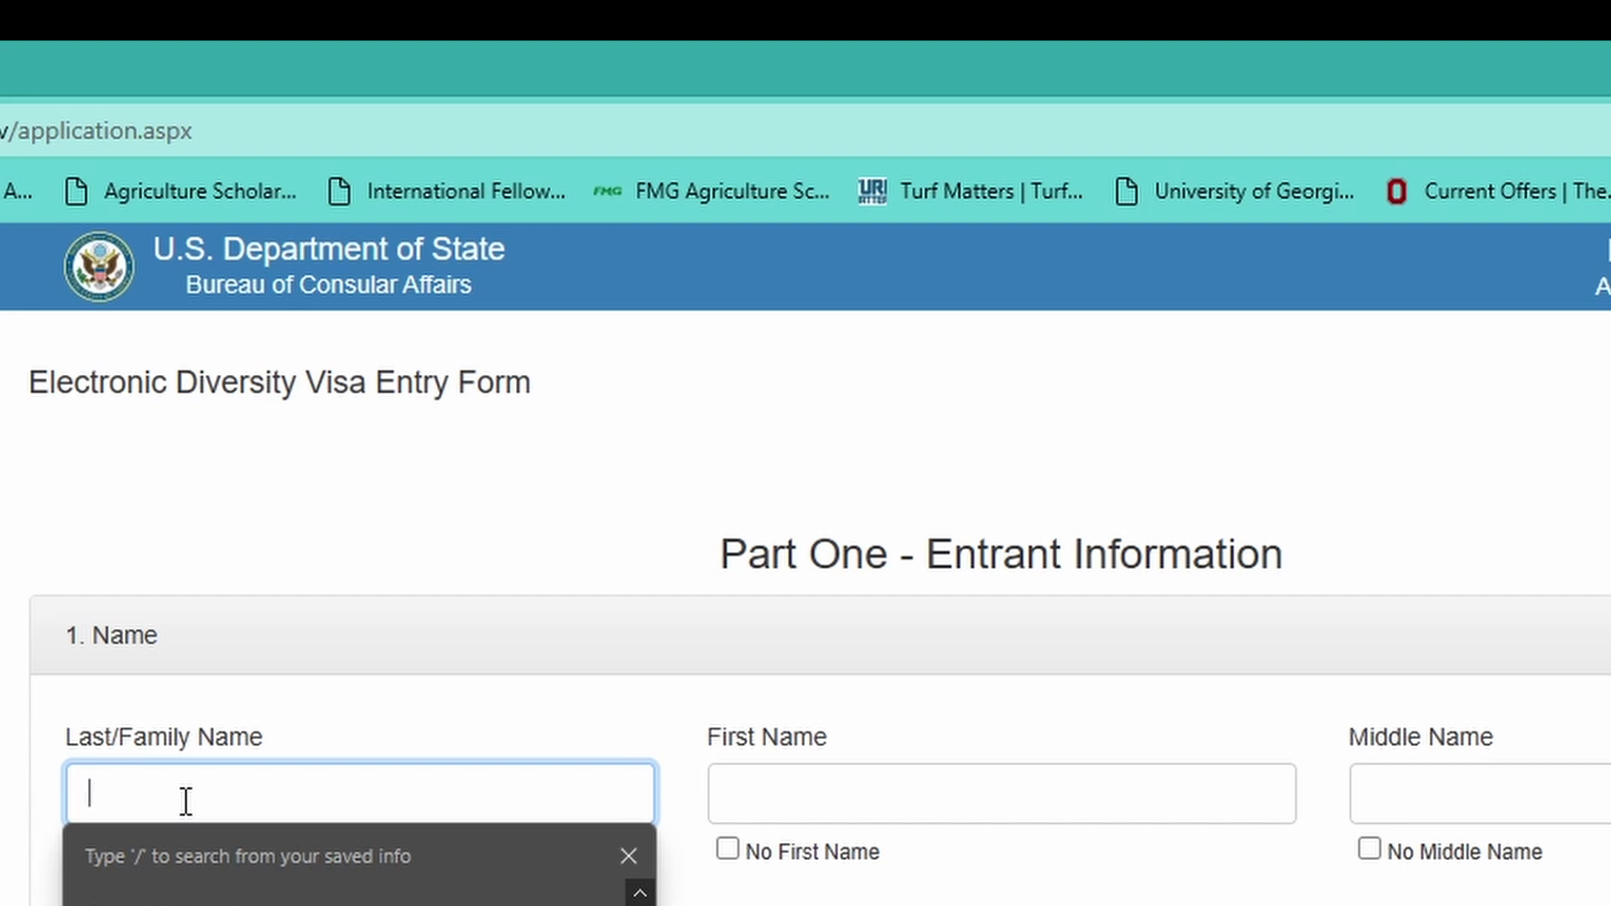
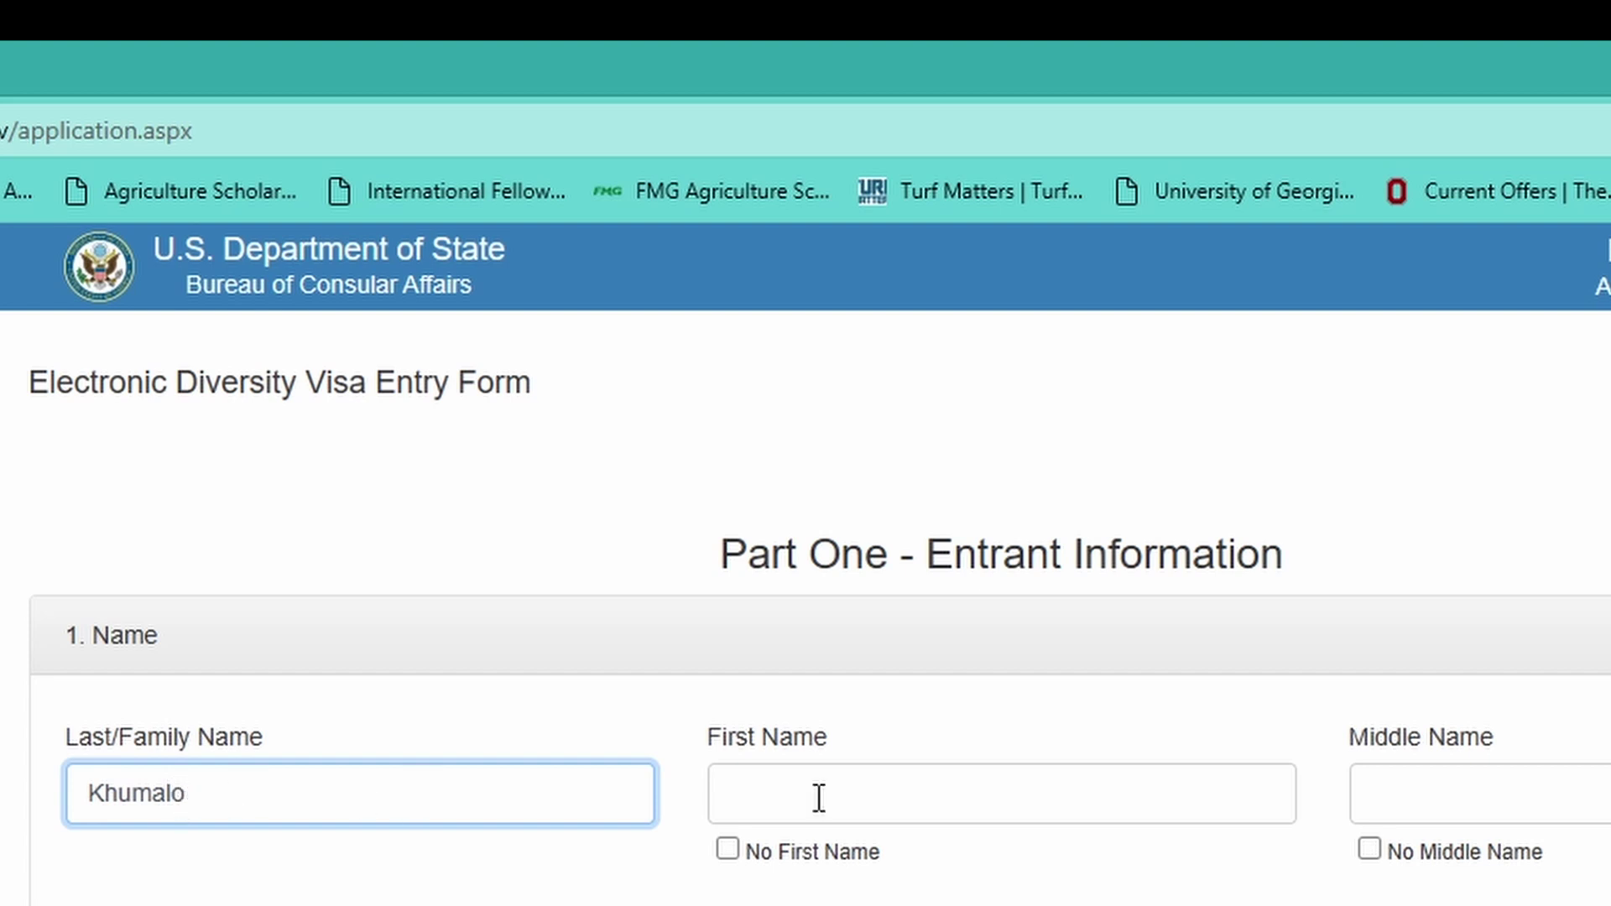
click(903, 795)
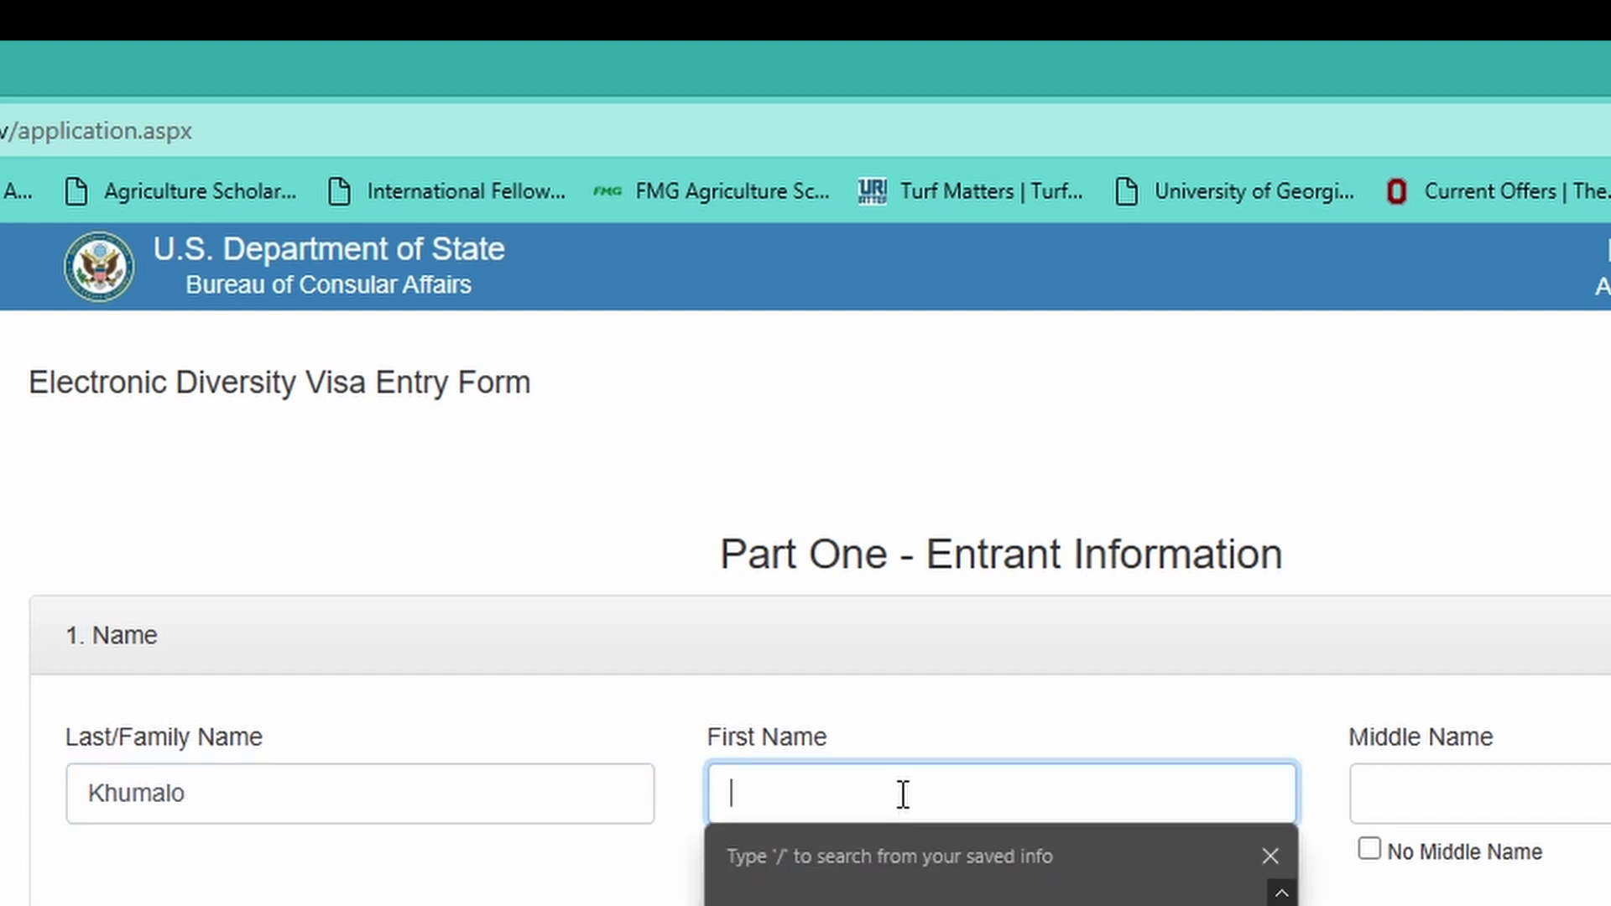
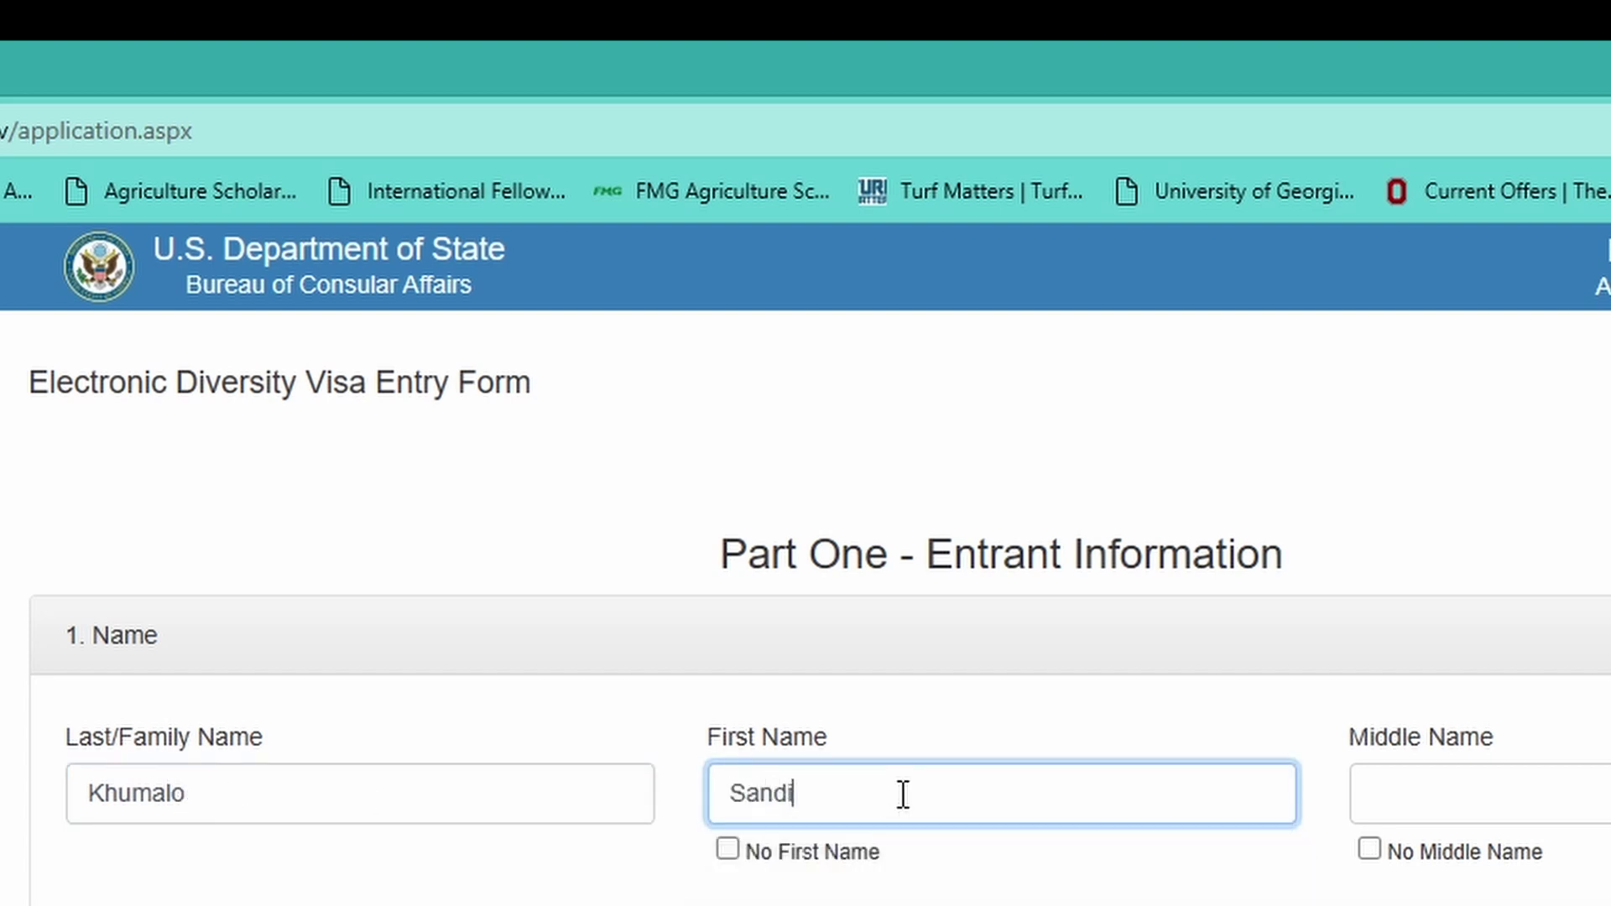
click(1456, 772)
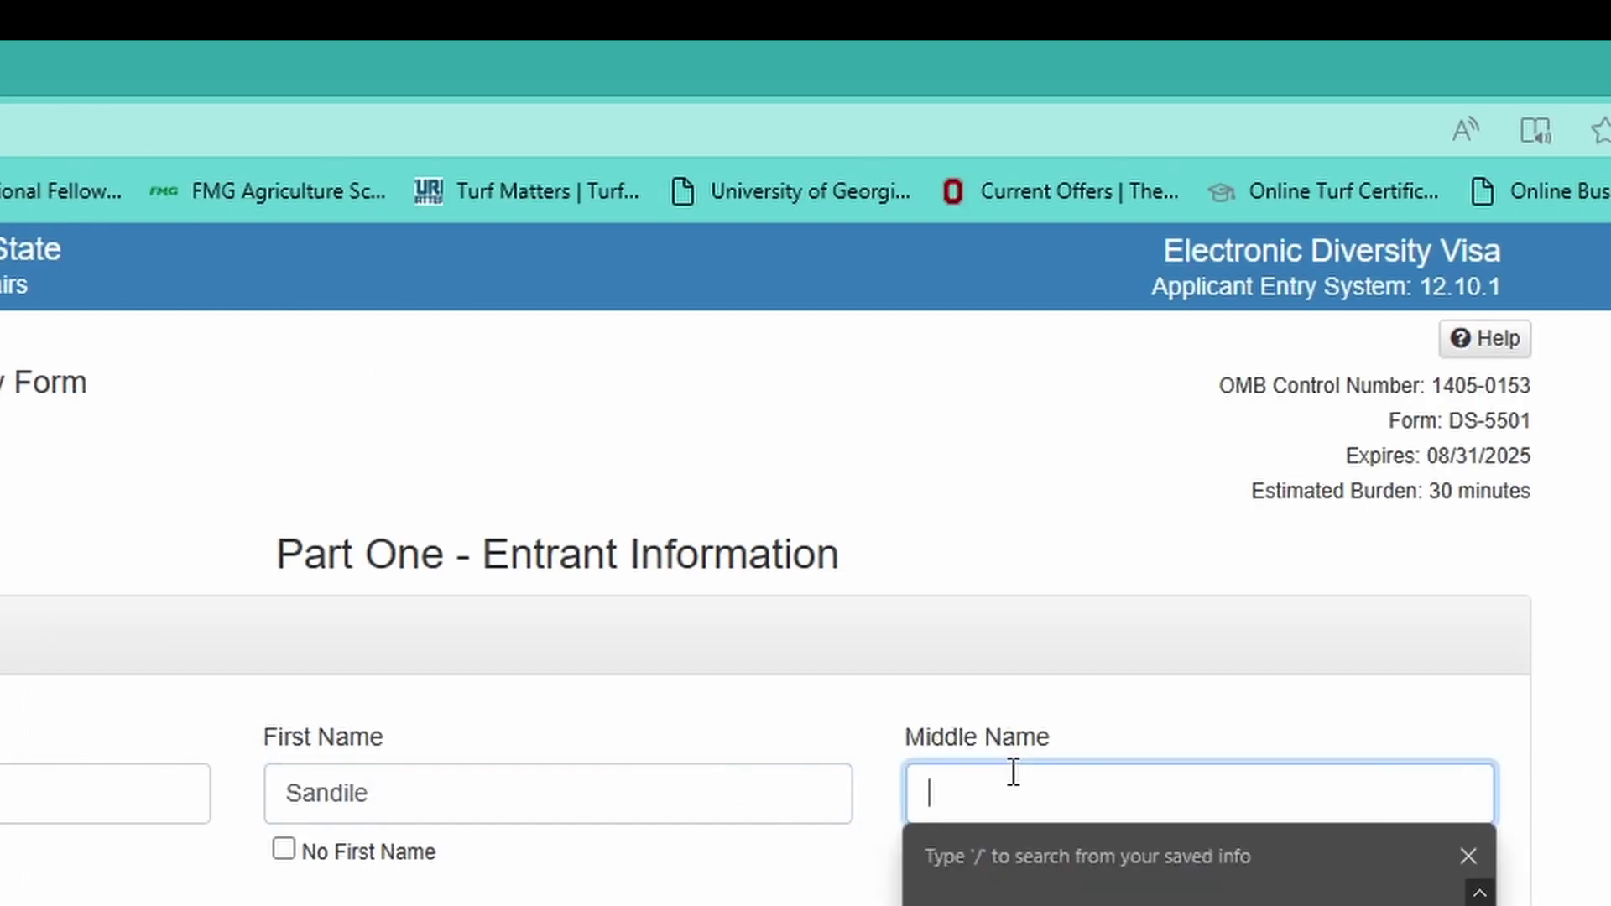
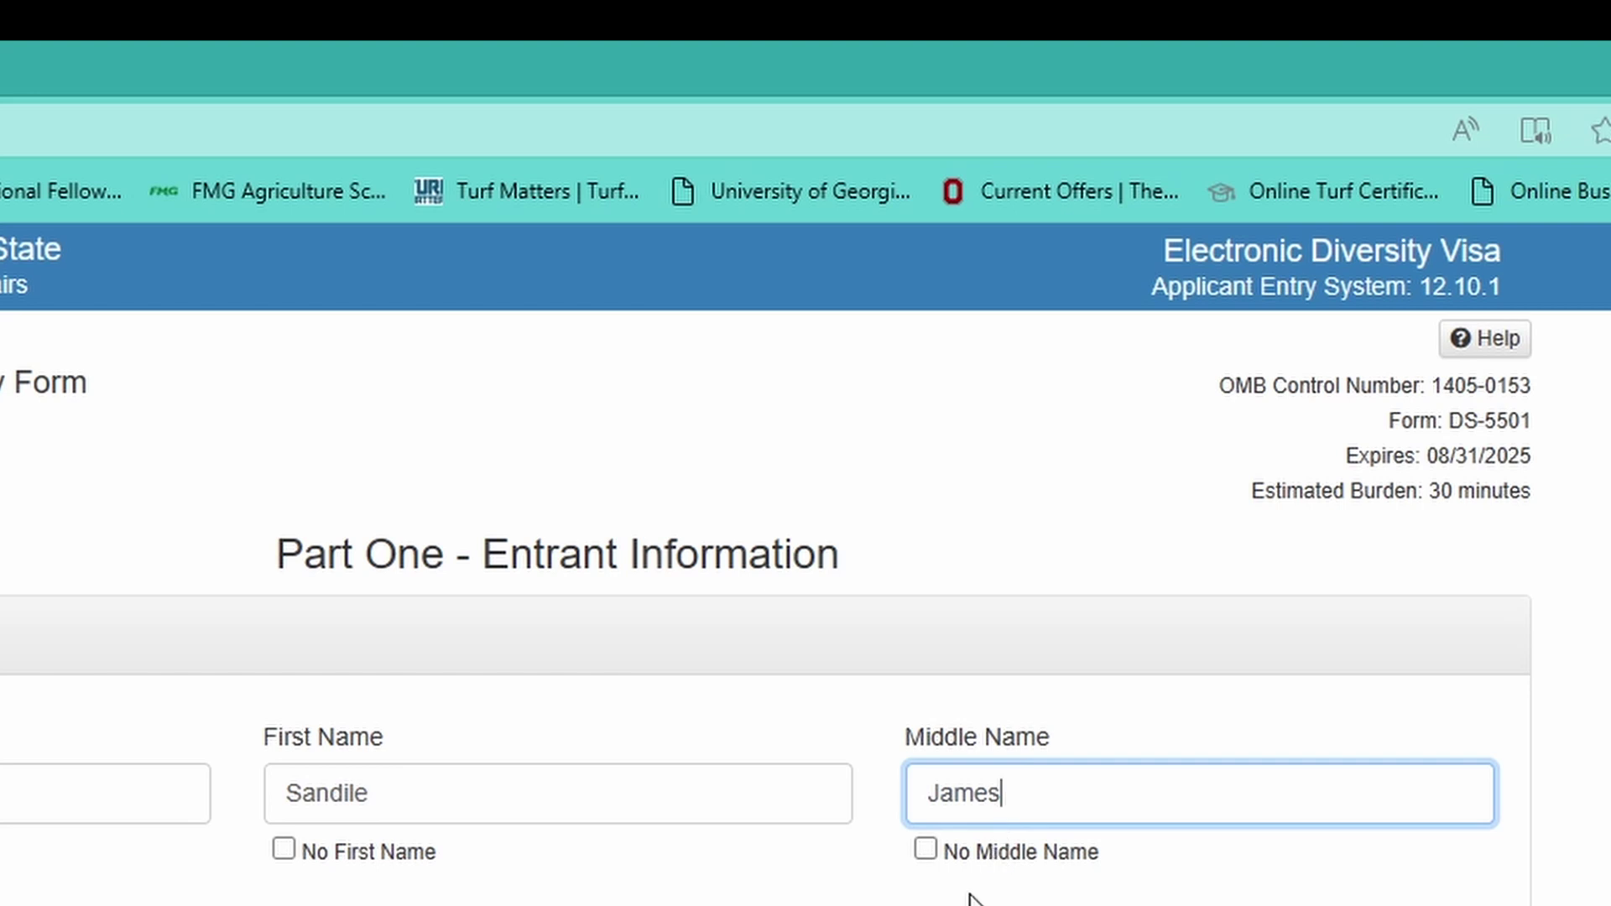
click(927, 850)
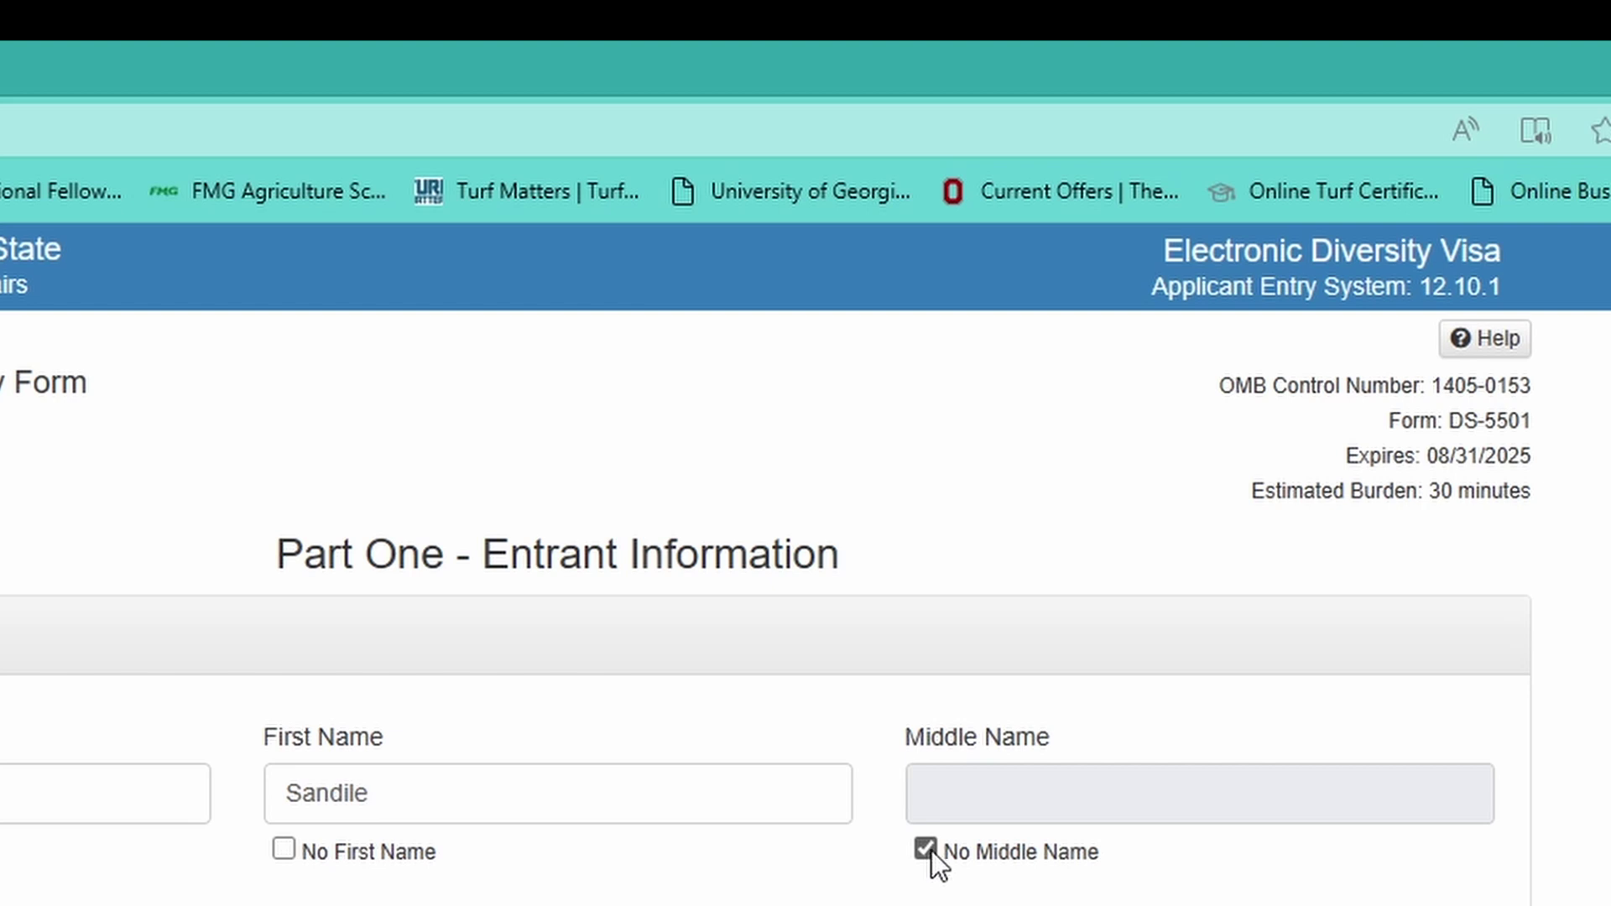
click(928, 850)
click(955, 795)
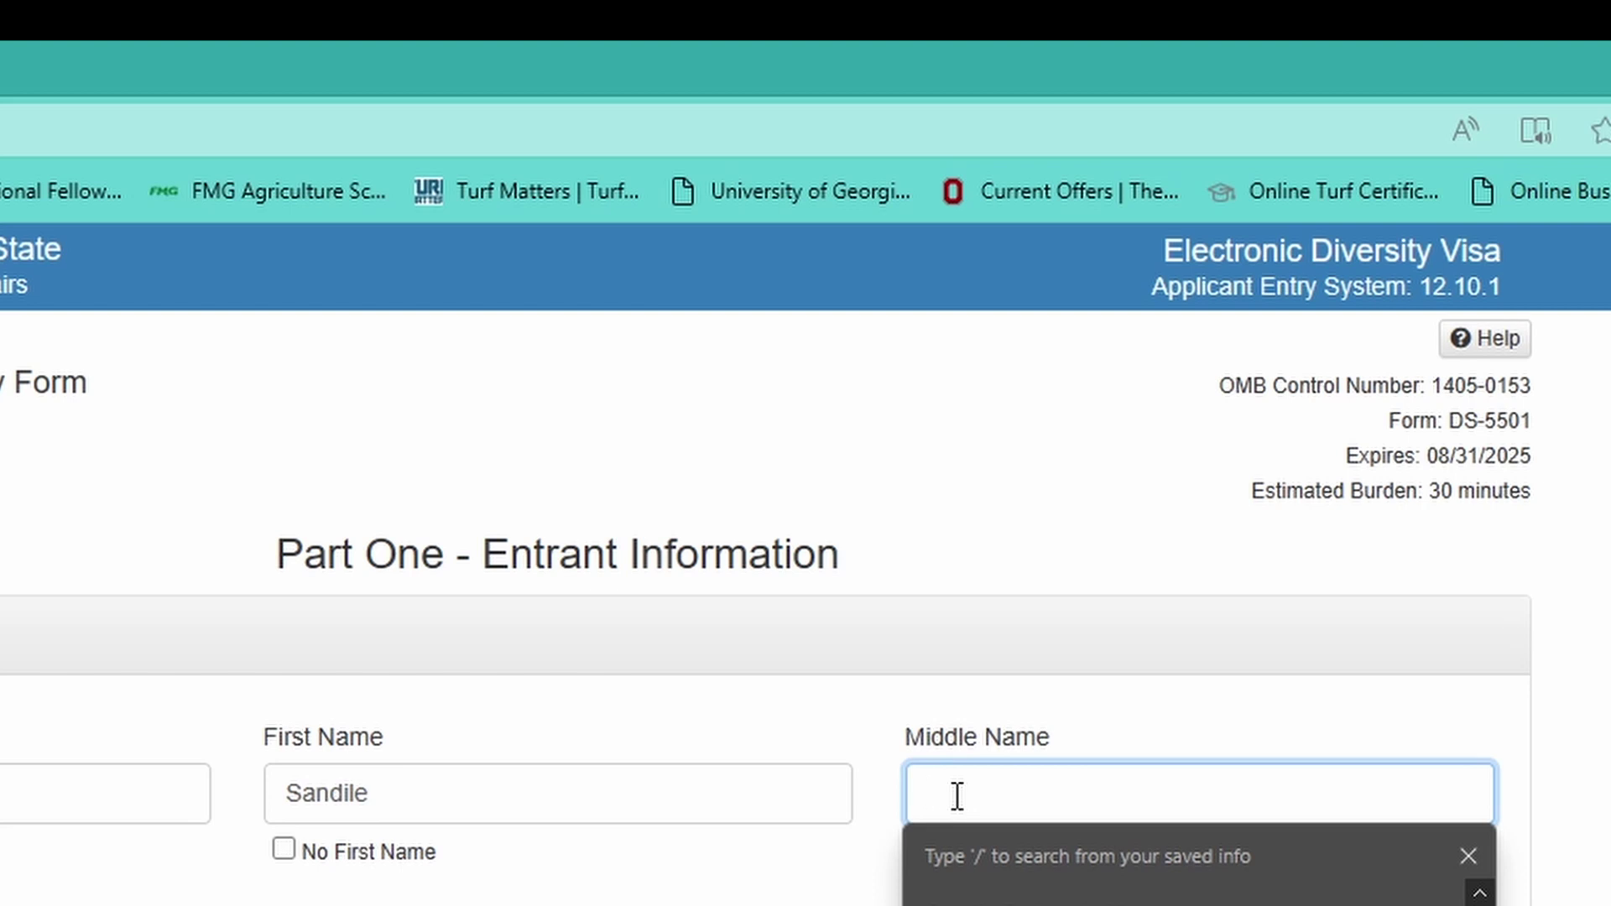
text(James)
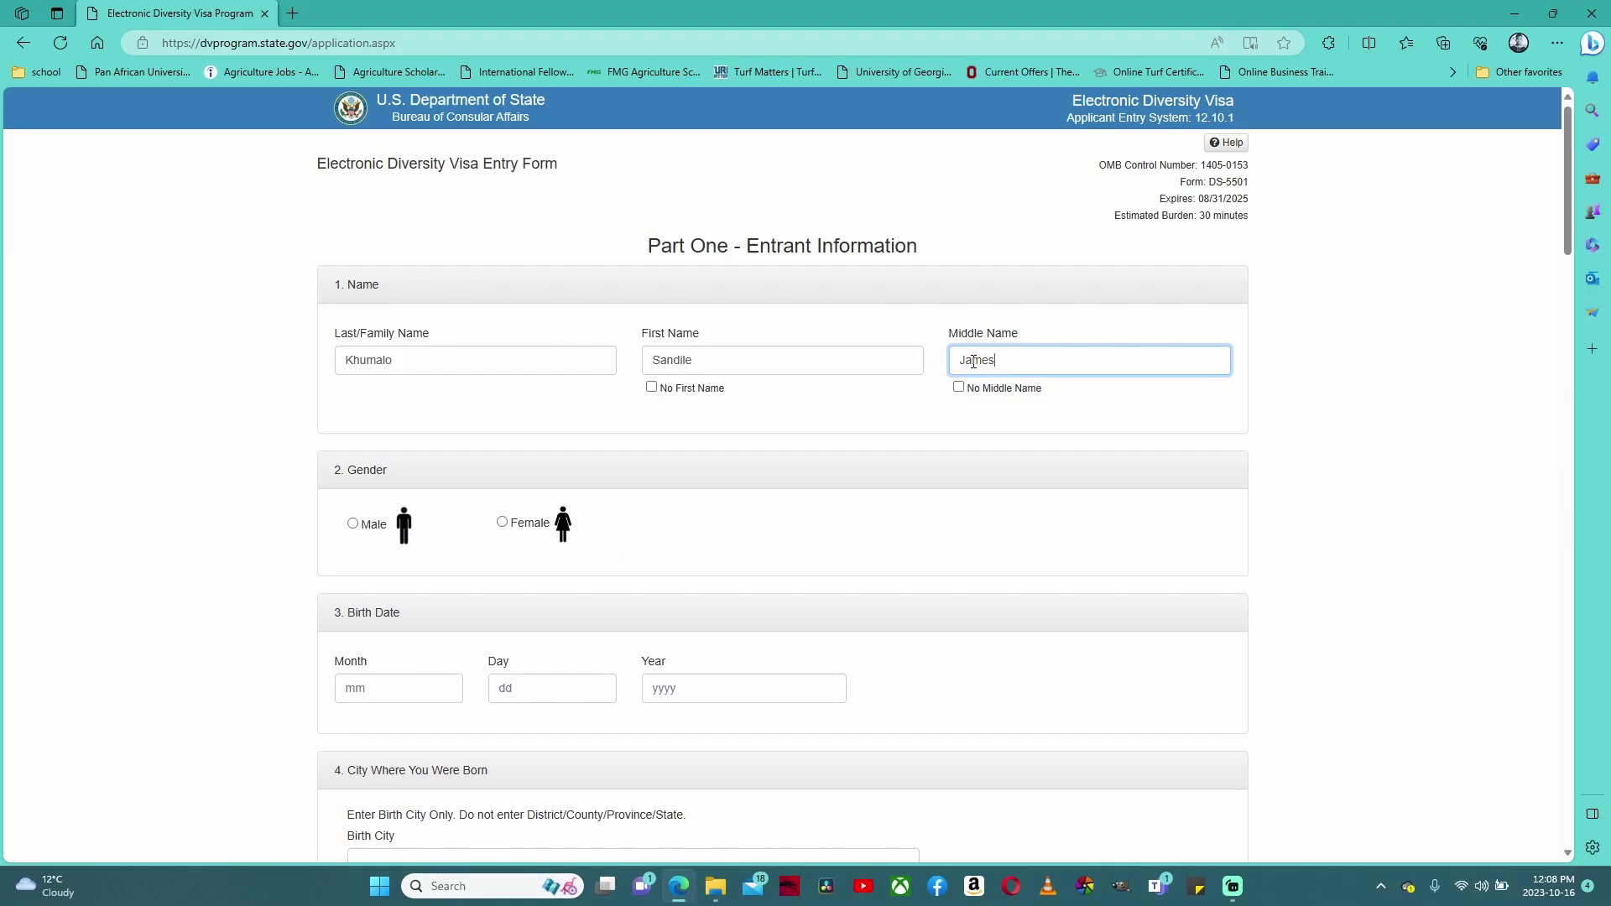
scroll(923, 378, down, 3)
scroll(913, 381, up, 3)
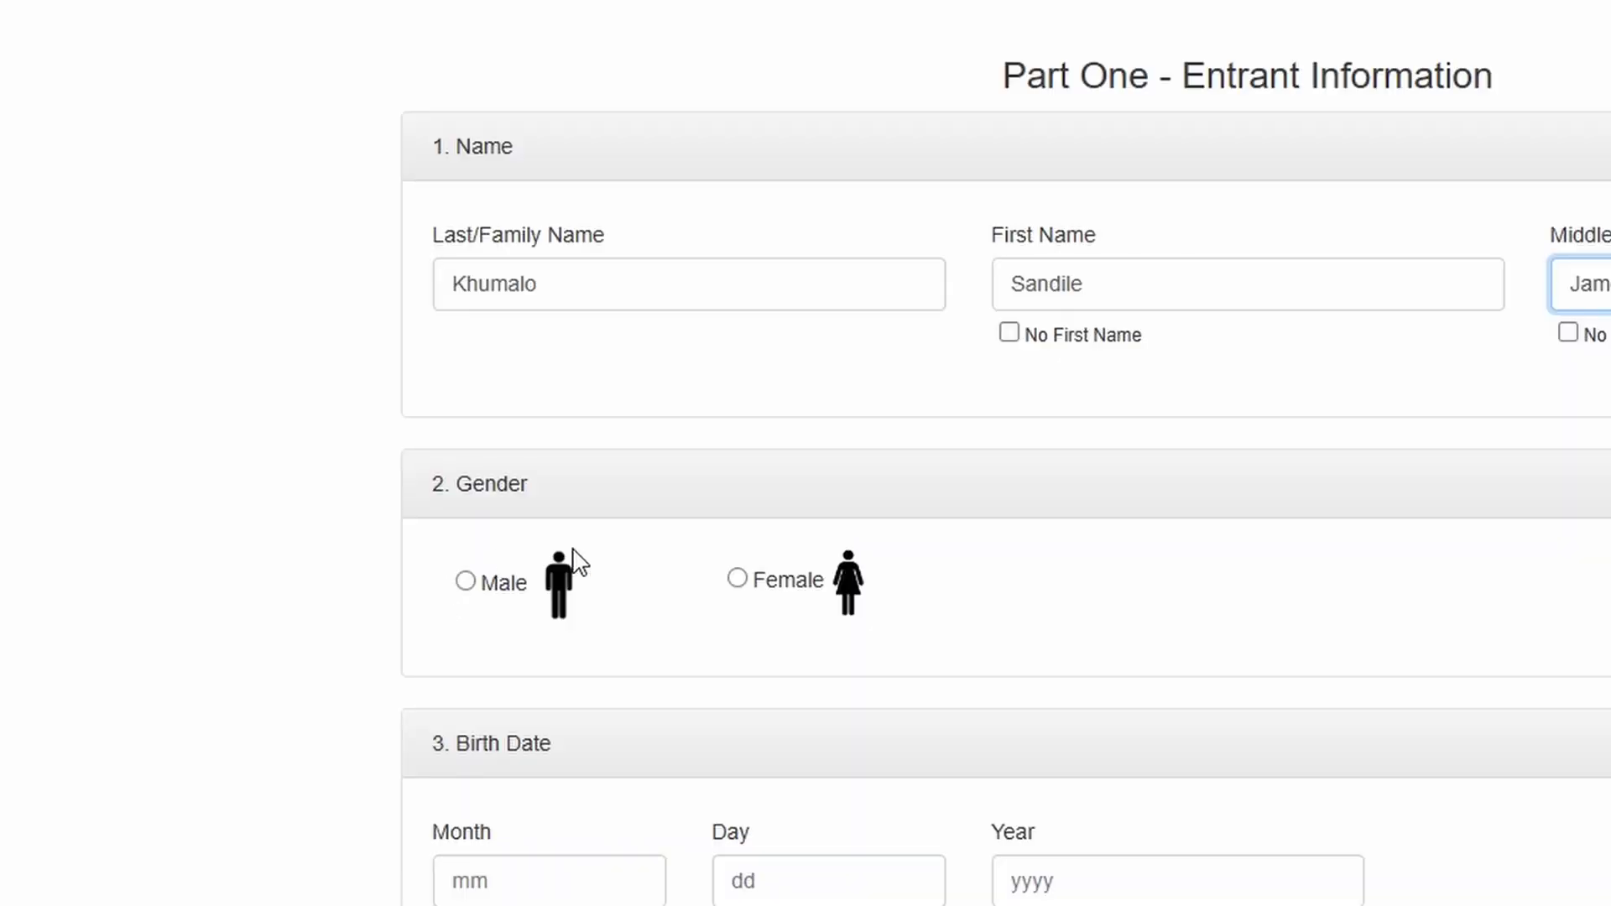
click(467, 588)
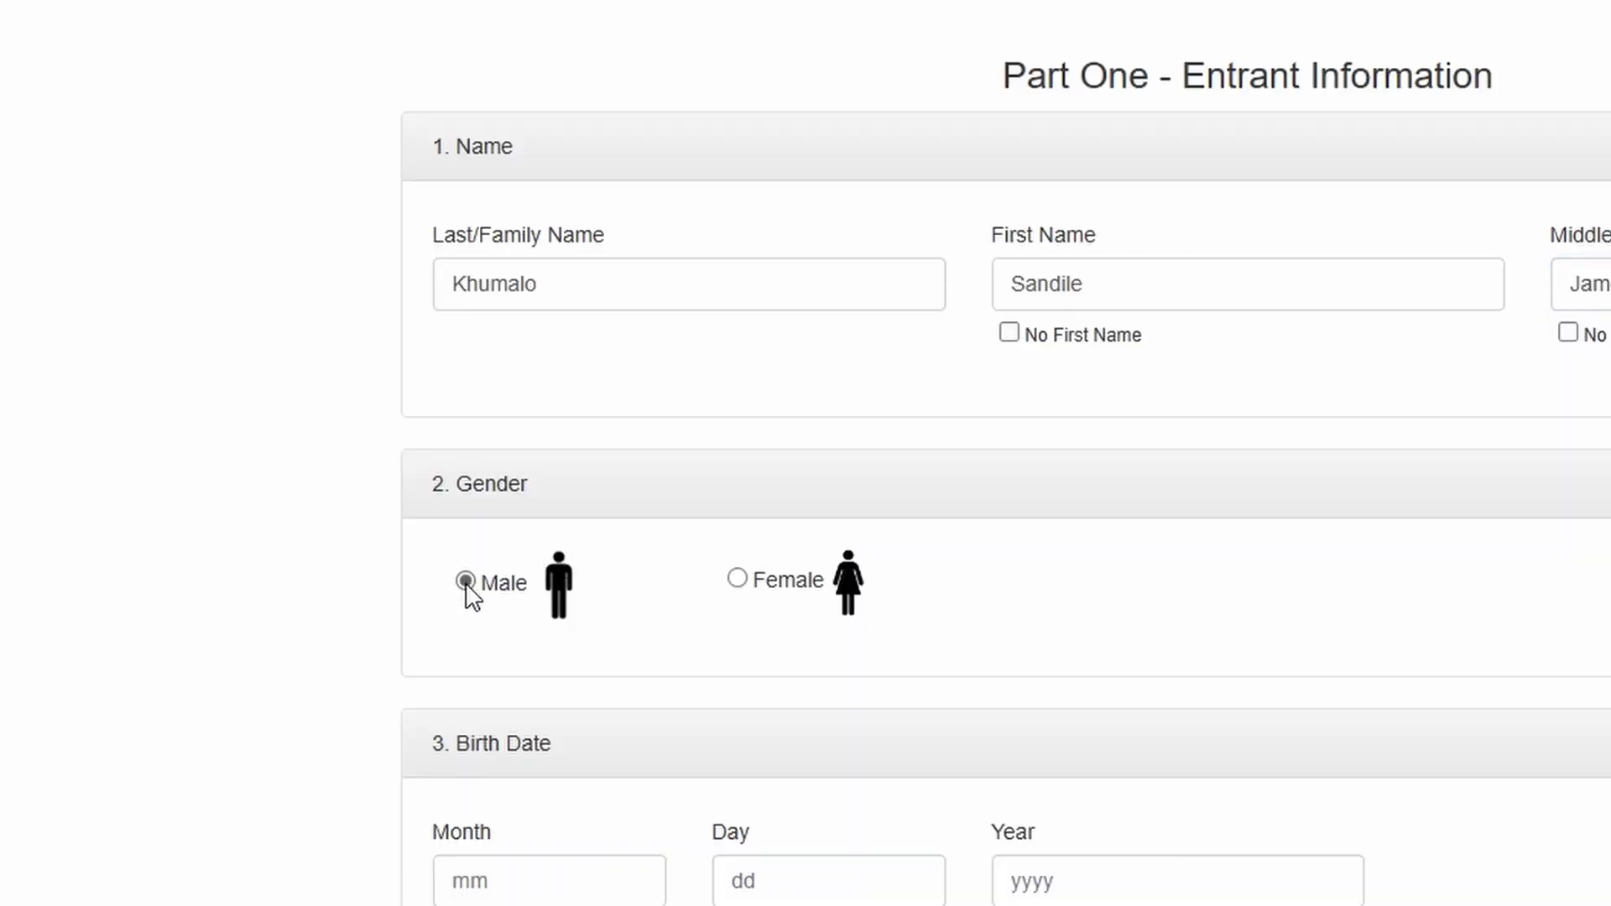
scroll(474, 604, down, 2)
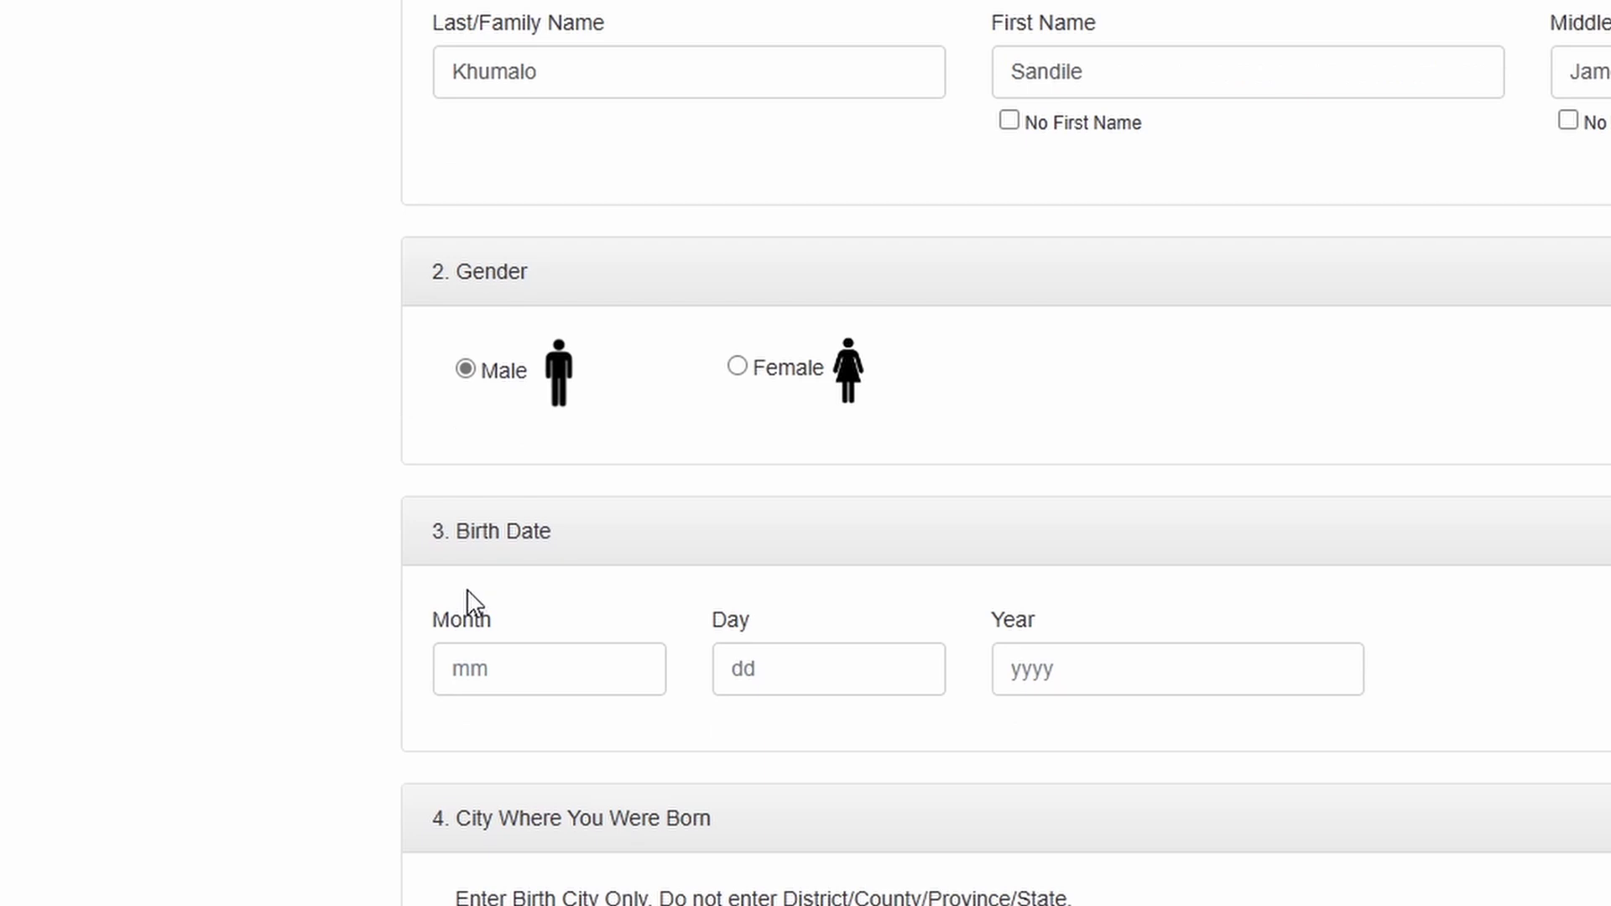
scroll(507, 636, down, 4)
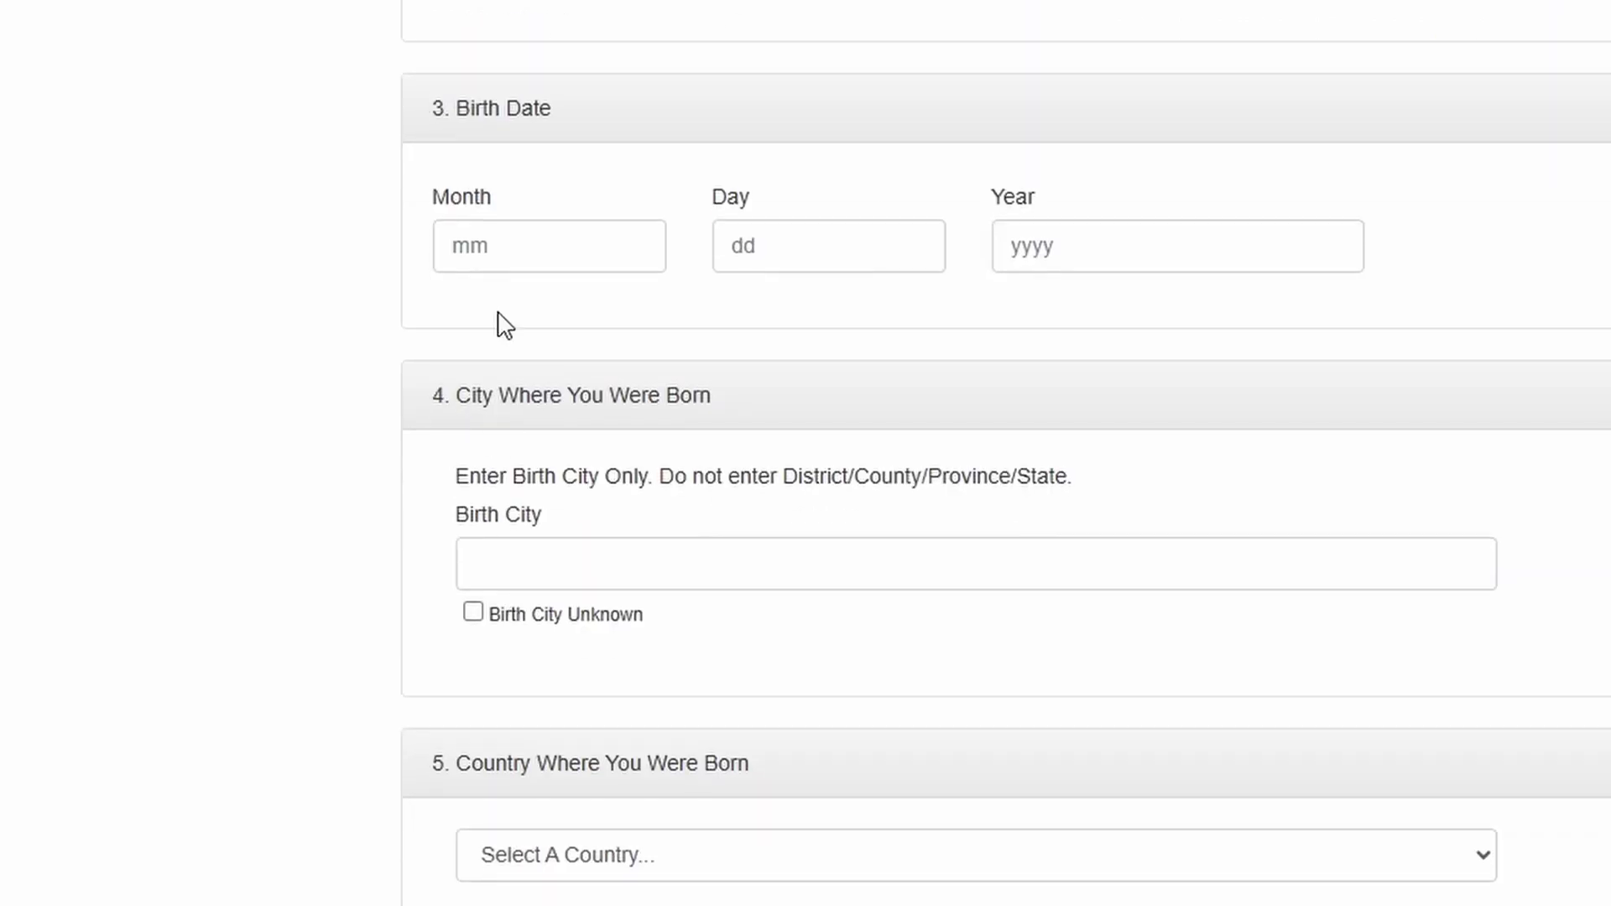
click(519, 253)
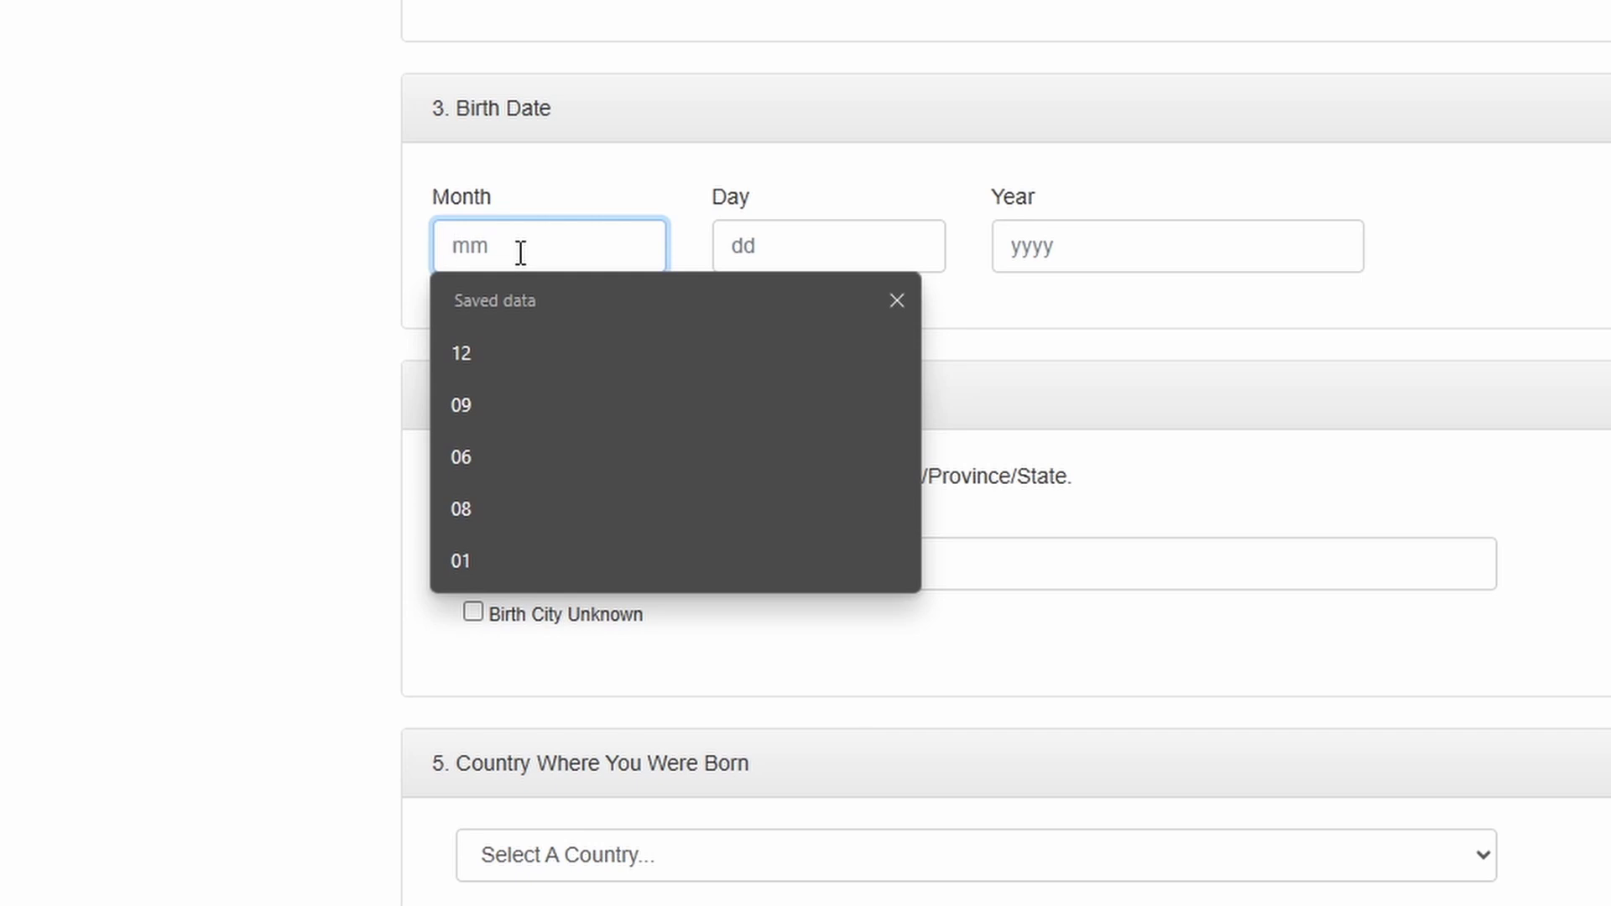
click(846, 254)
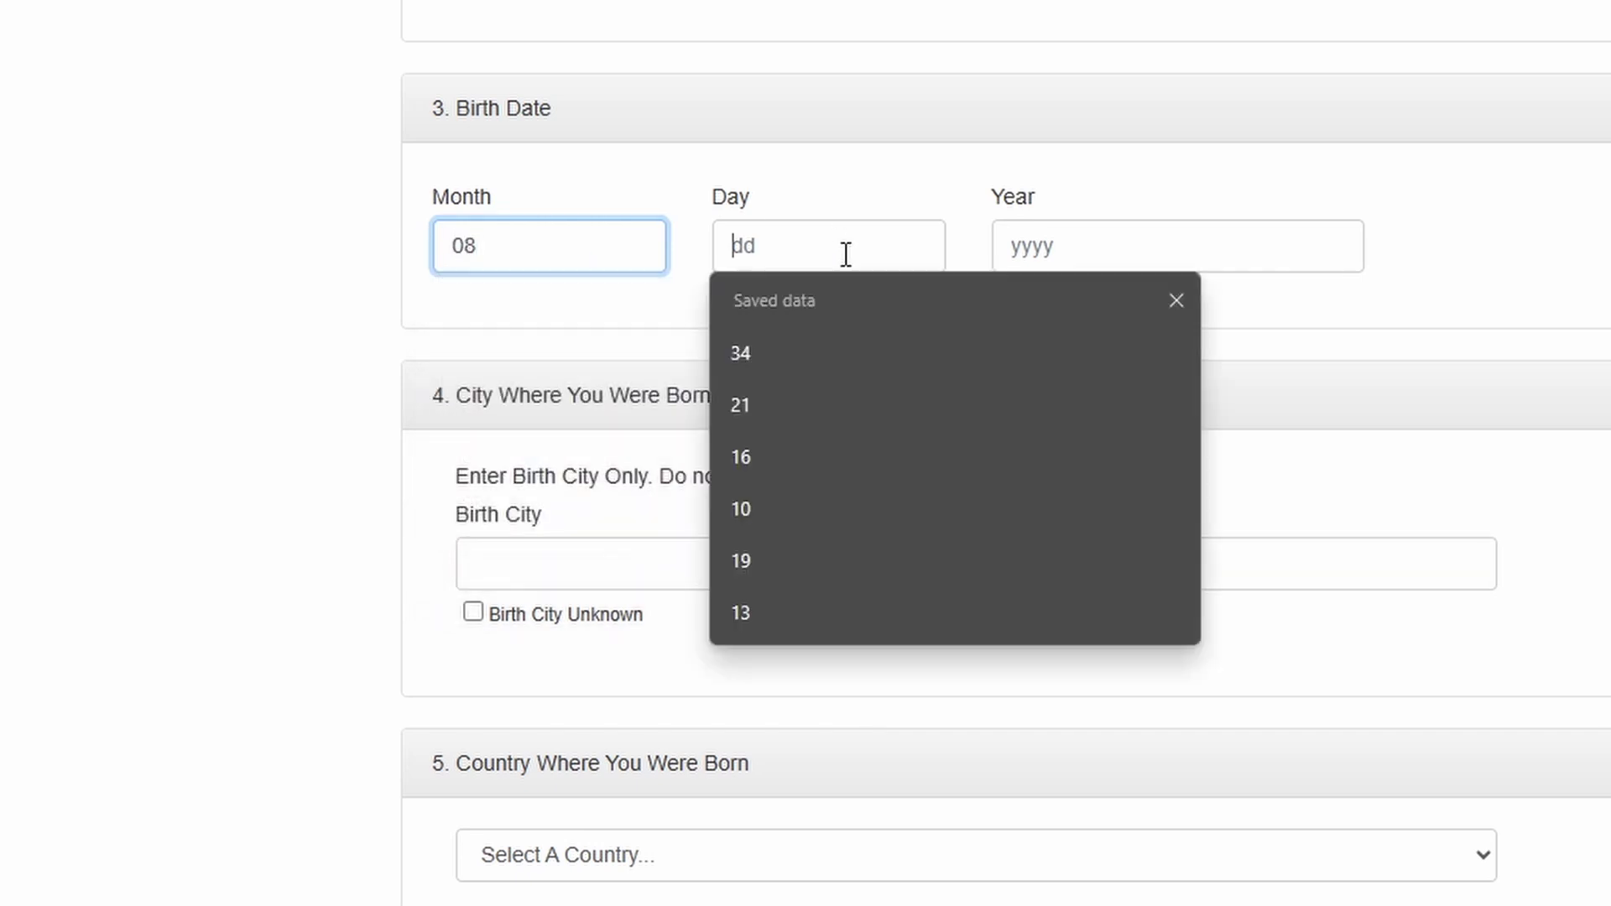
text(15)
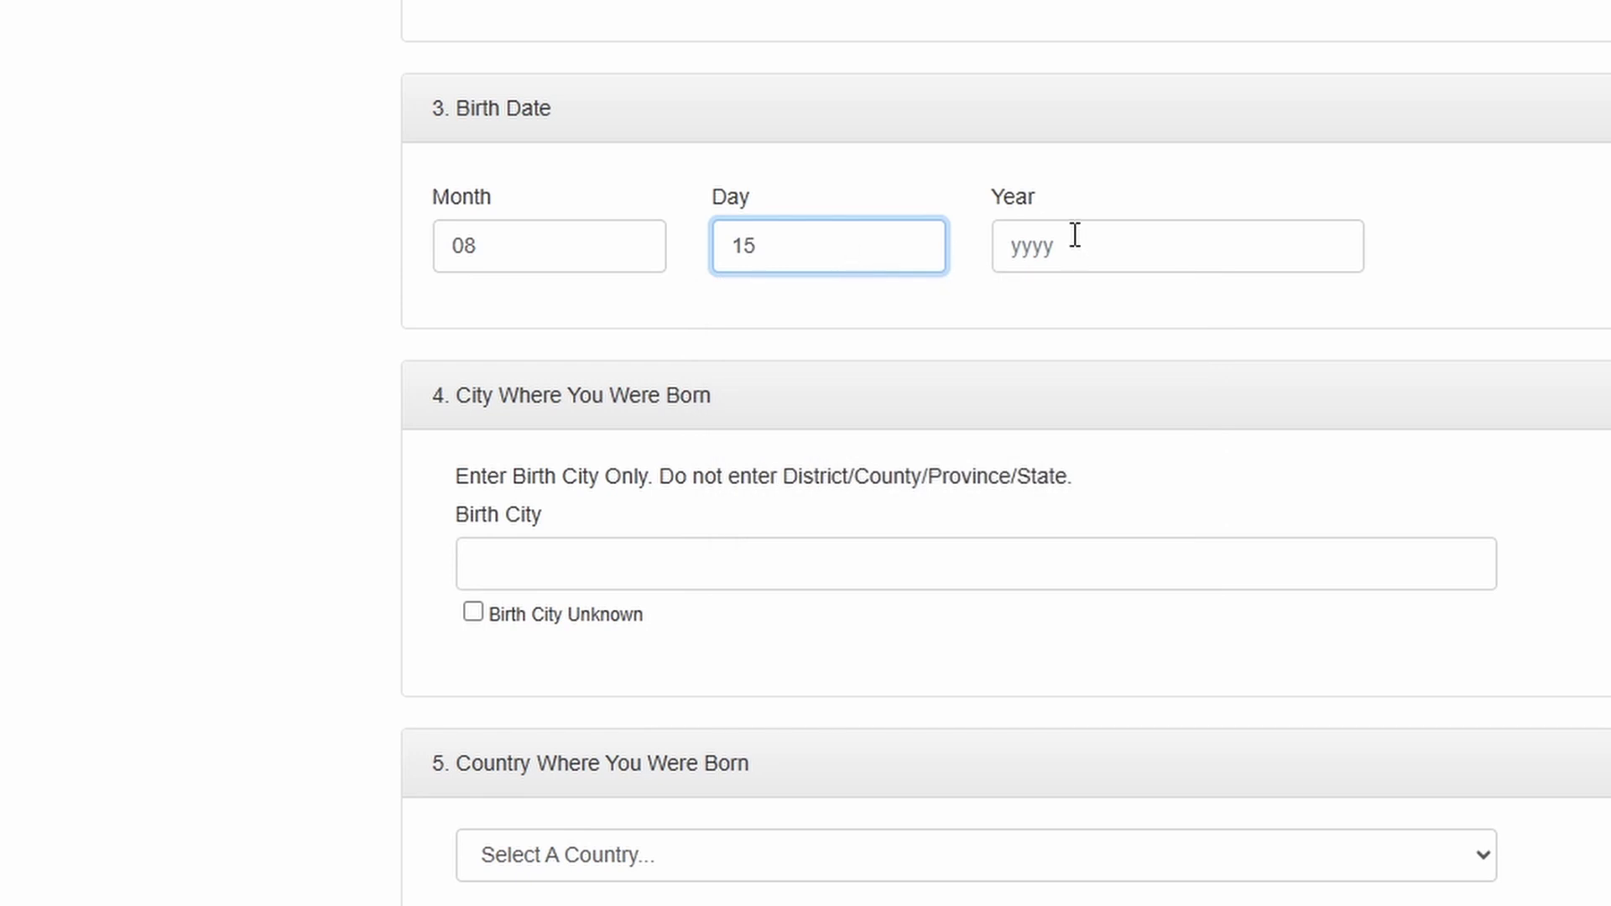
click(1074, 237)
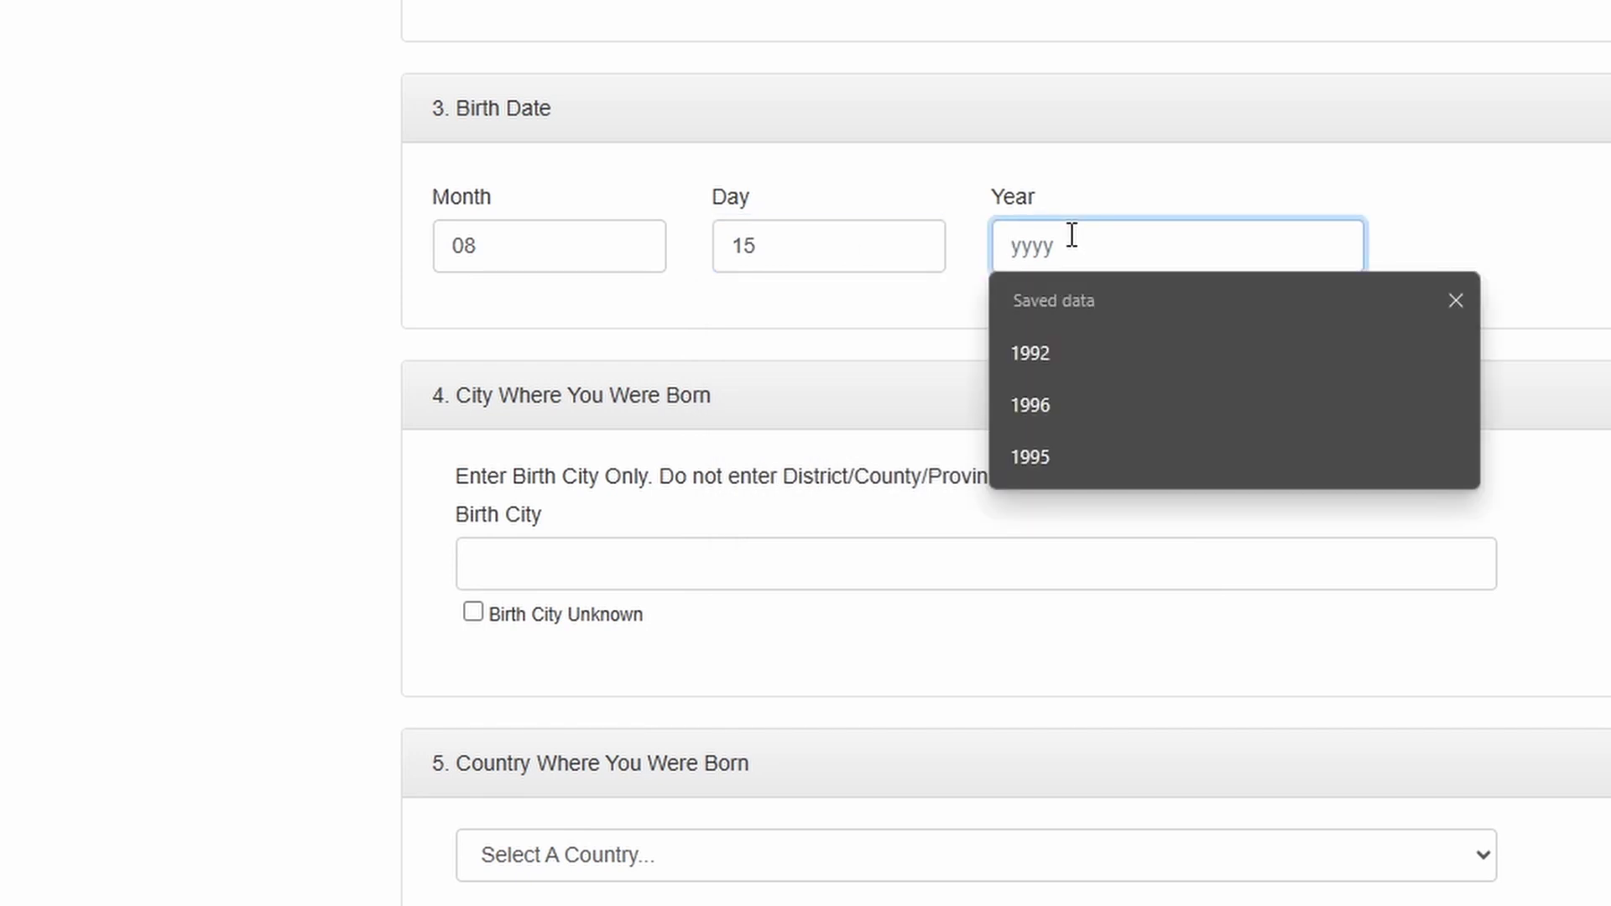
text(1976)
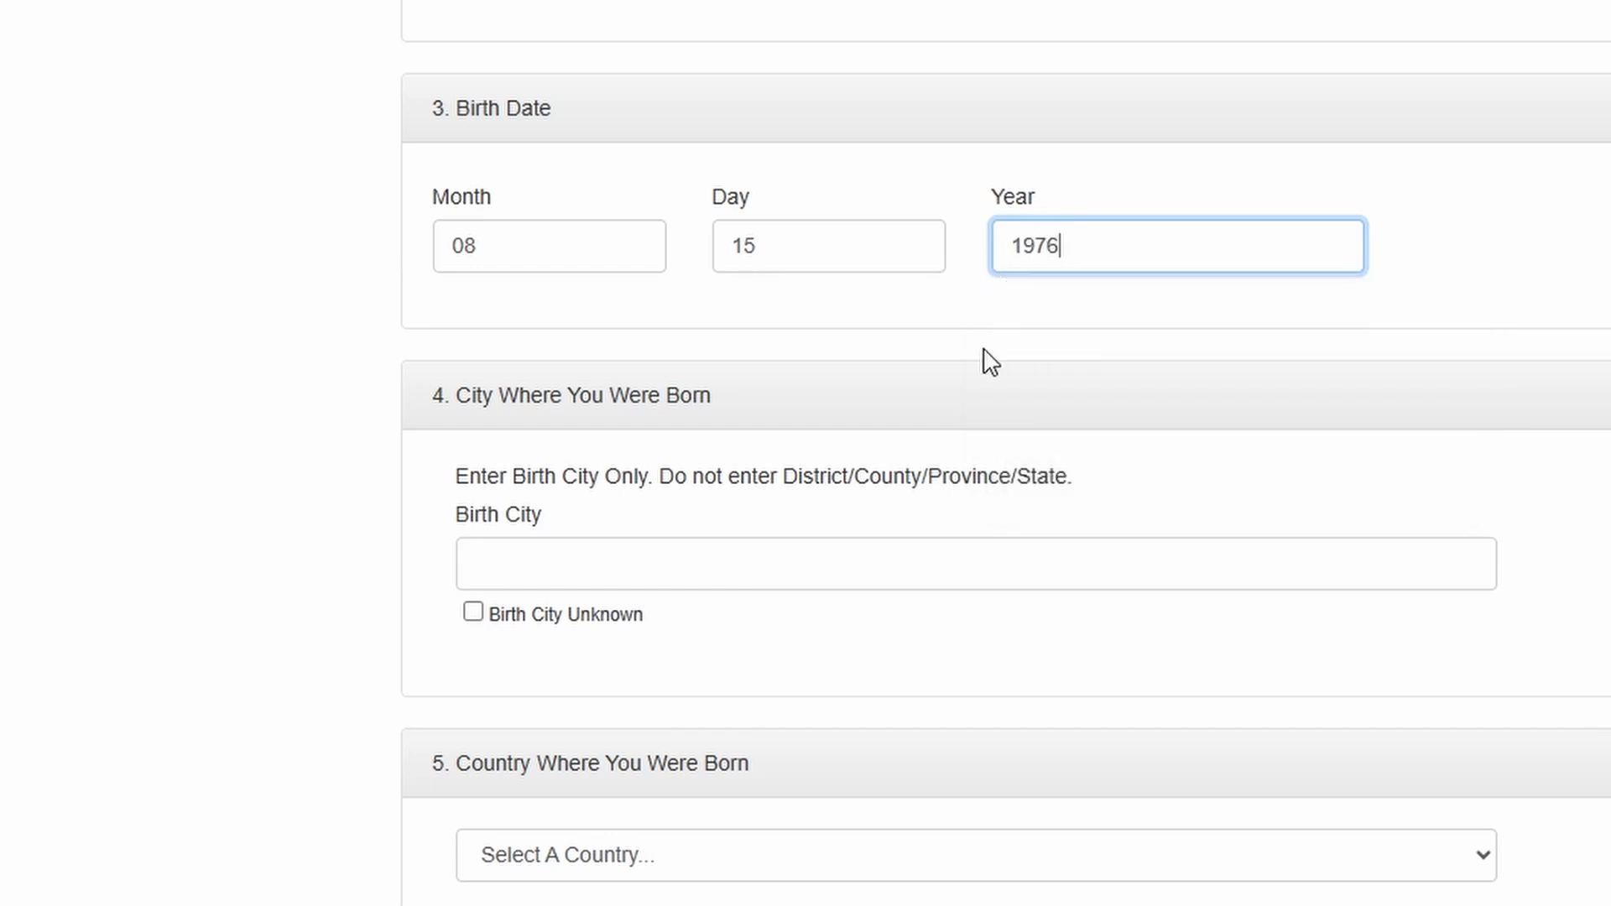
- Enter Mbabane as the entrant's city of birth
scroll(981, 361, down, 3)
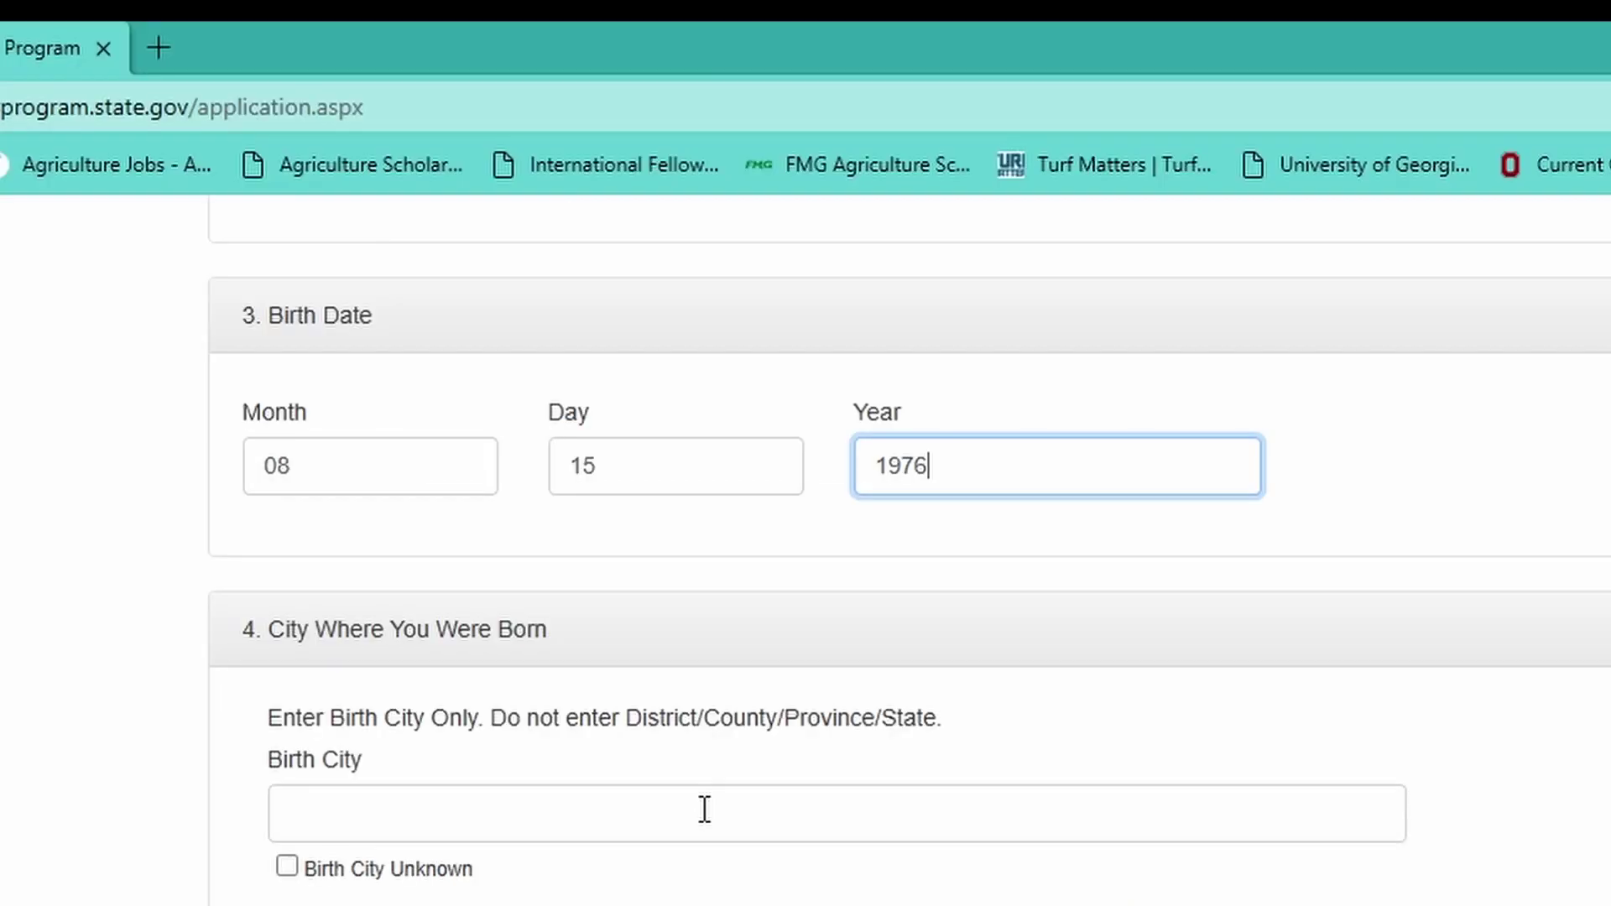
click(859, 362)
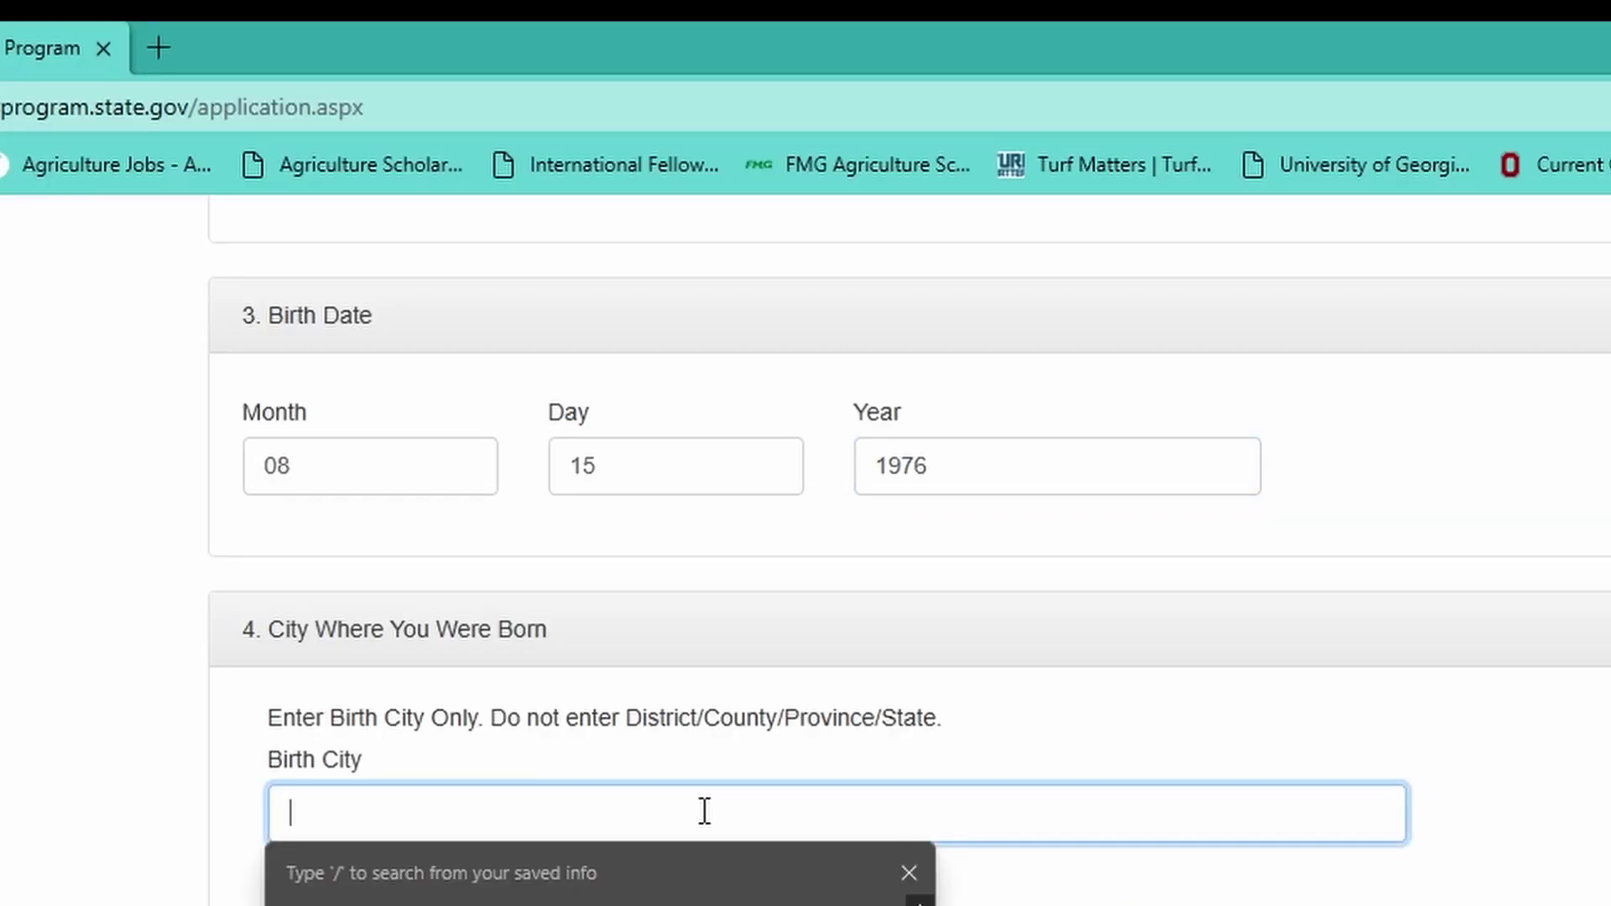
text(Mbabne)
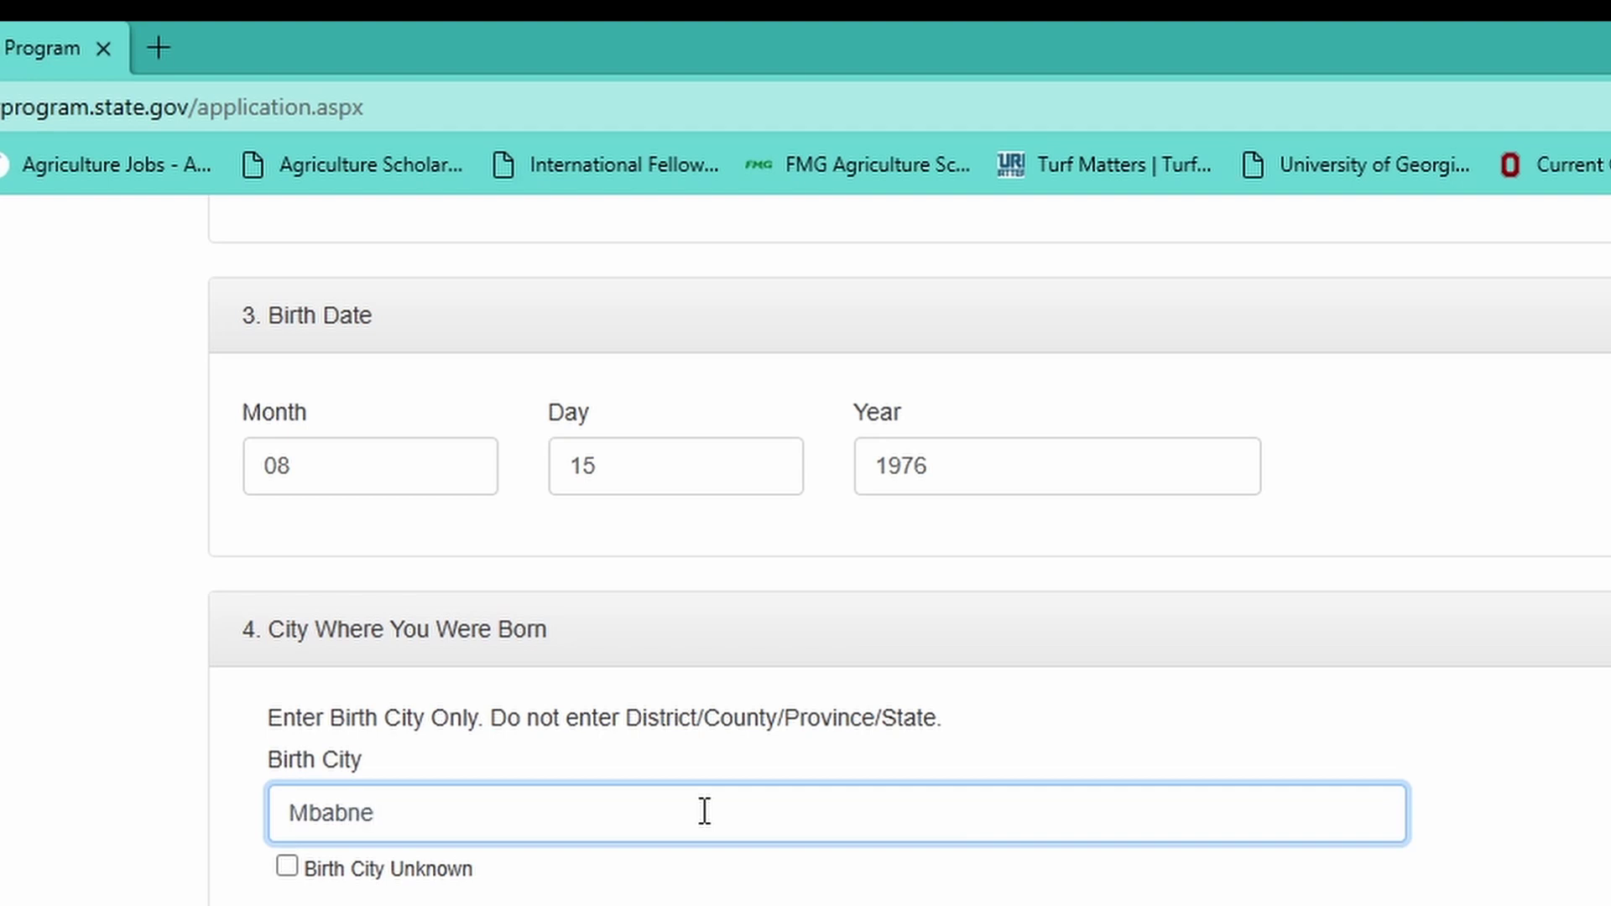
key(BackSpace)
key(BackSpace)
text(ane)
- Choose Eswatini as the country of birth
scroll(693, 822, down, 3)
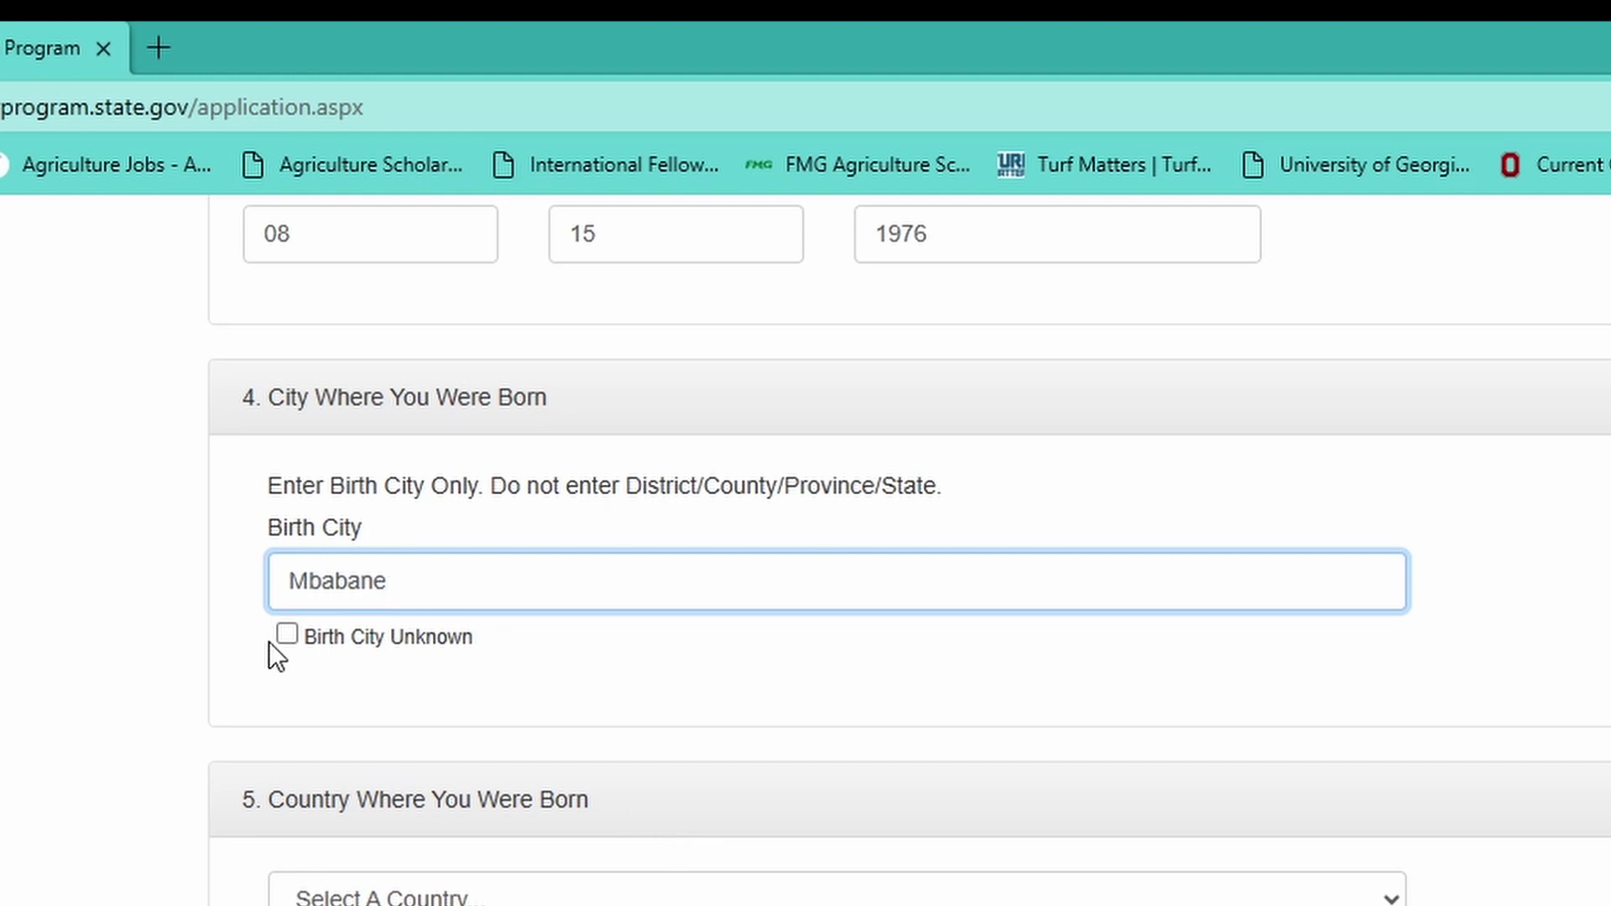
scroll(540, 672, down, 3)
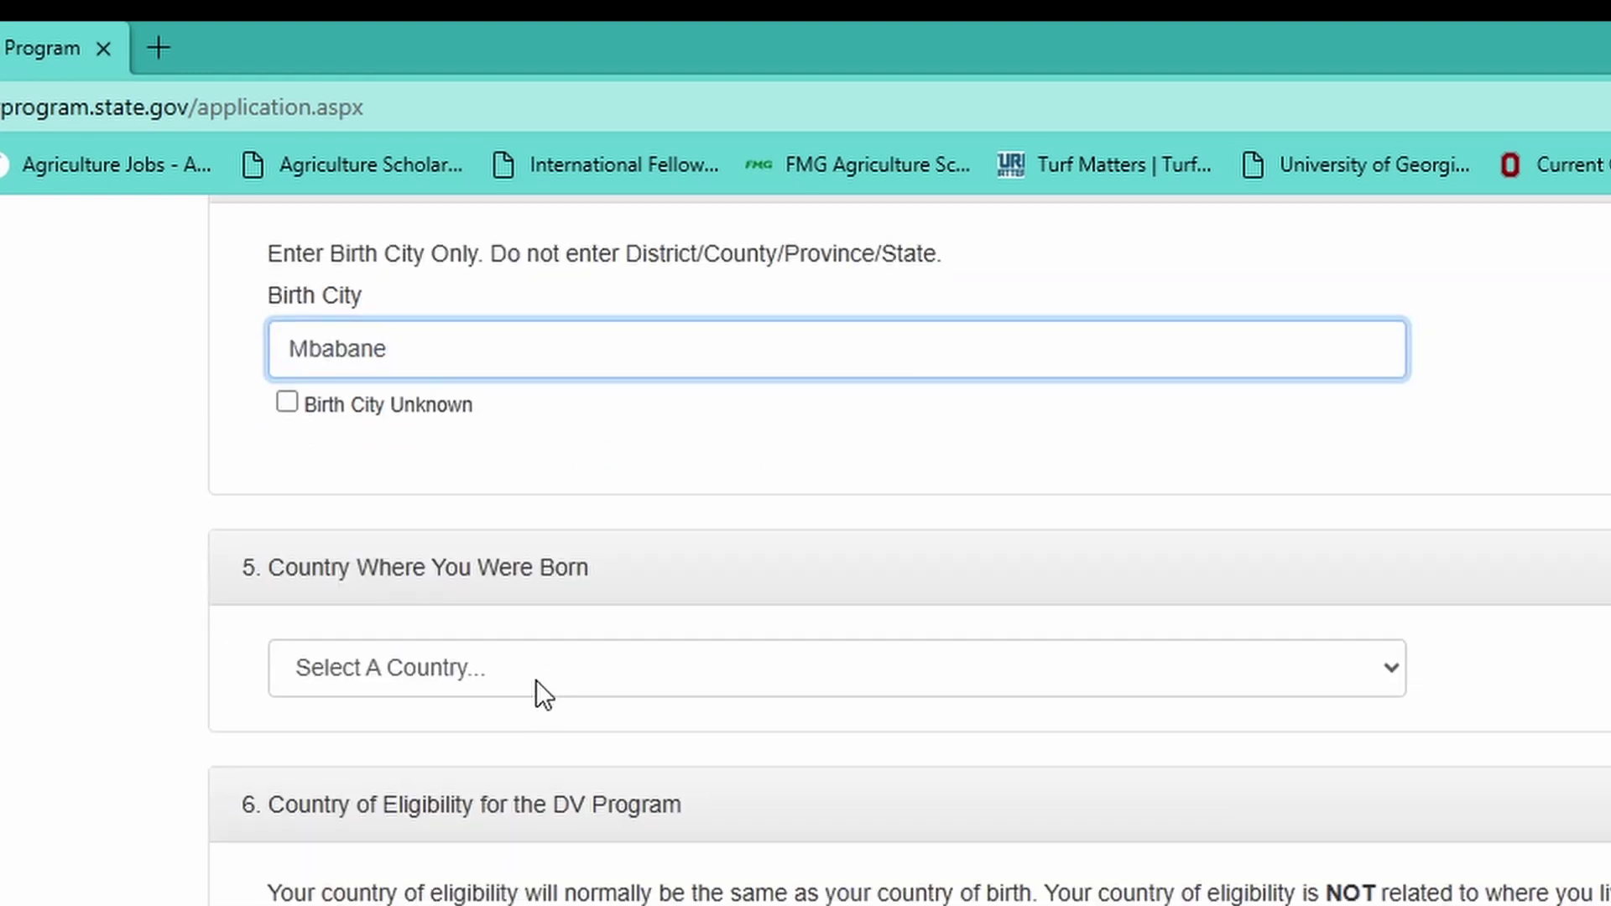
click(537, 671)
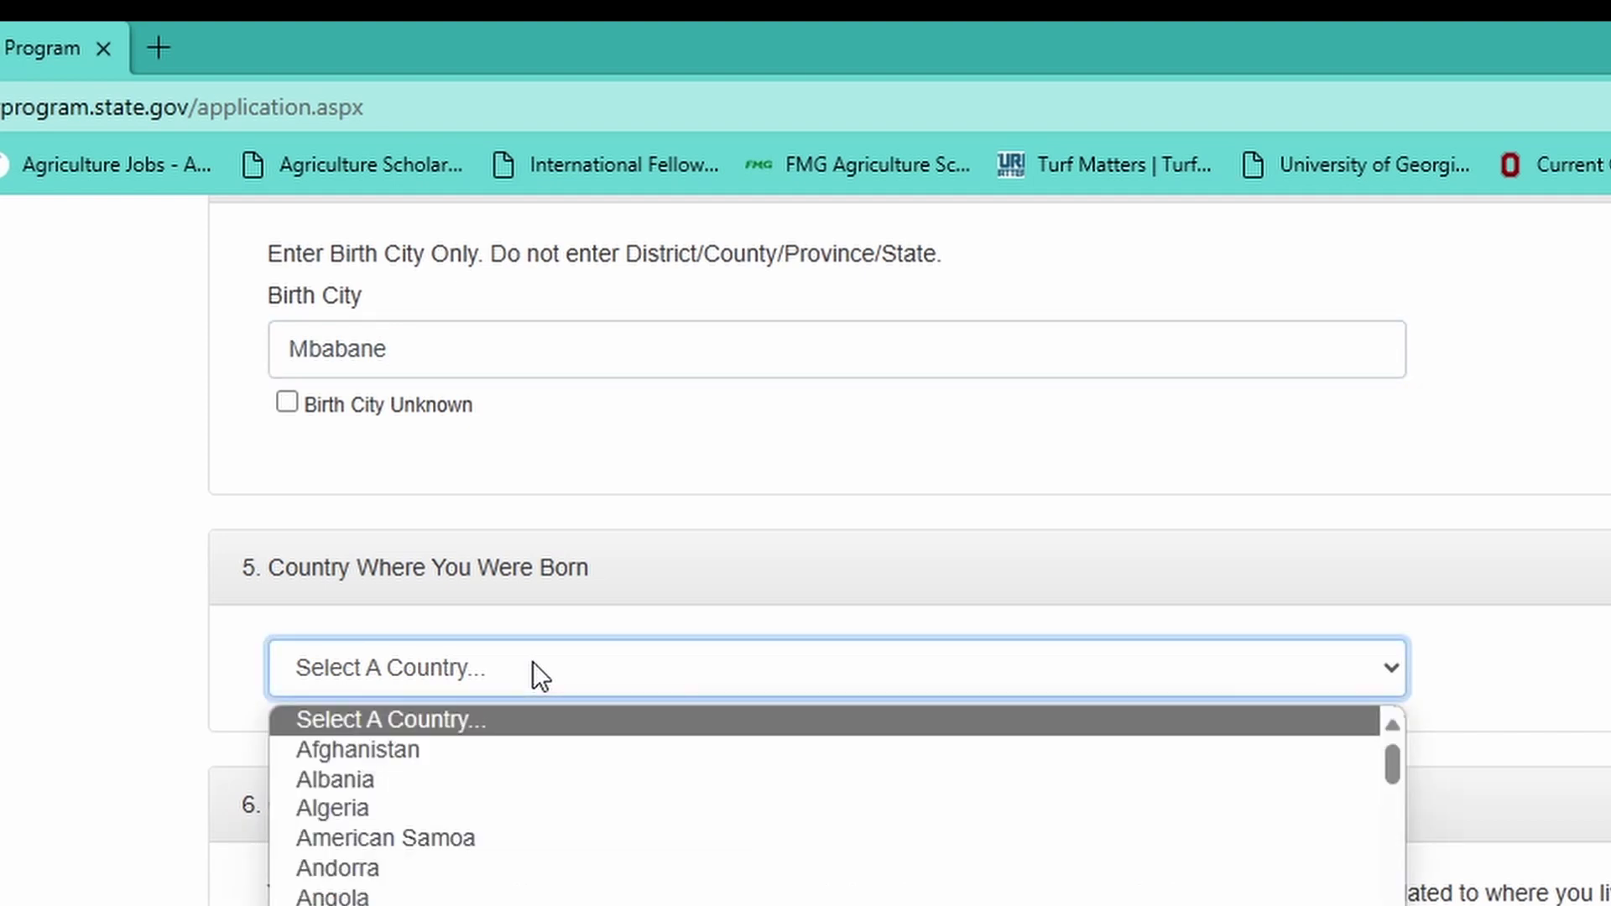
text(s)
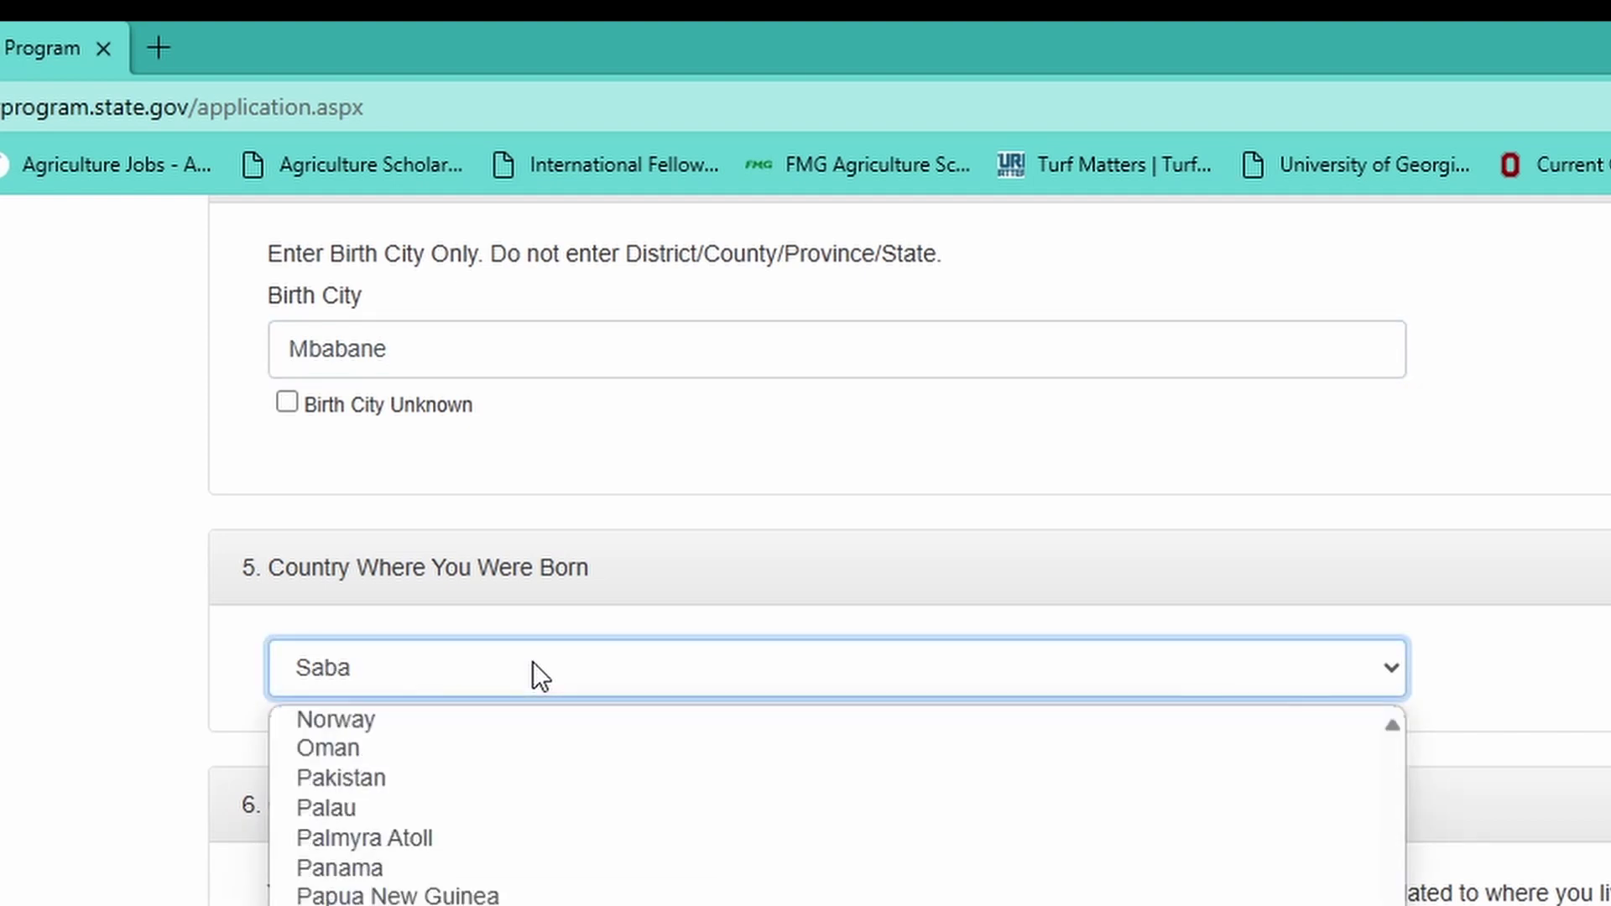
text(e)
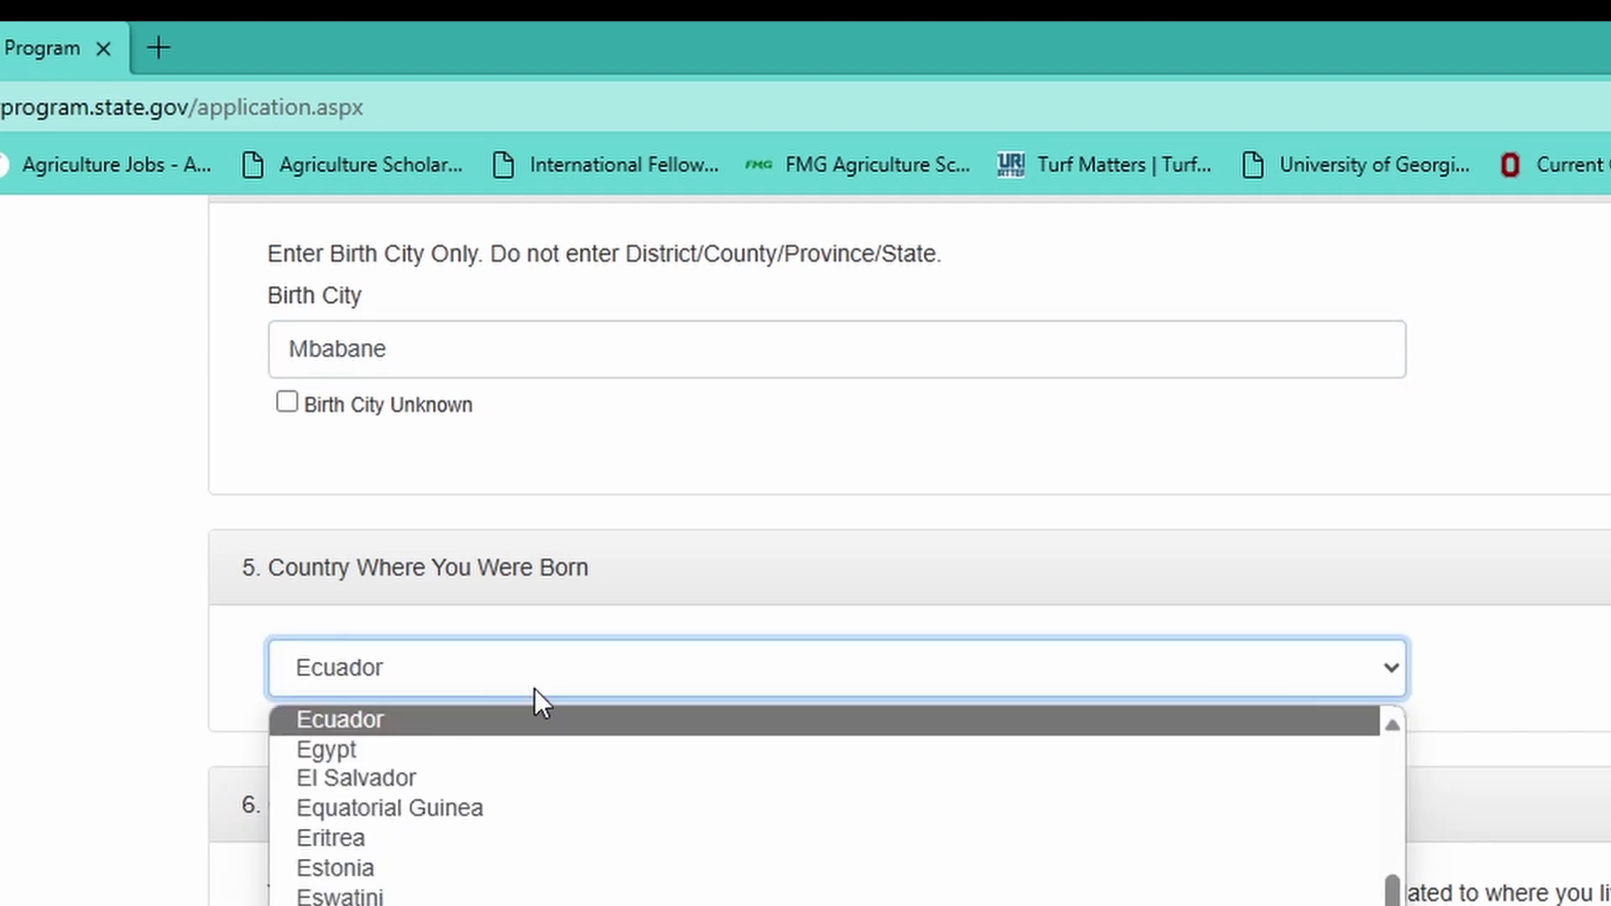
click(542, 896)
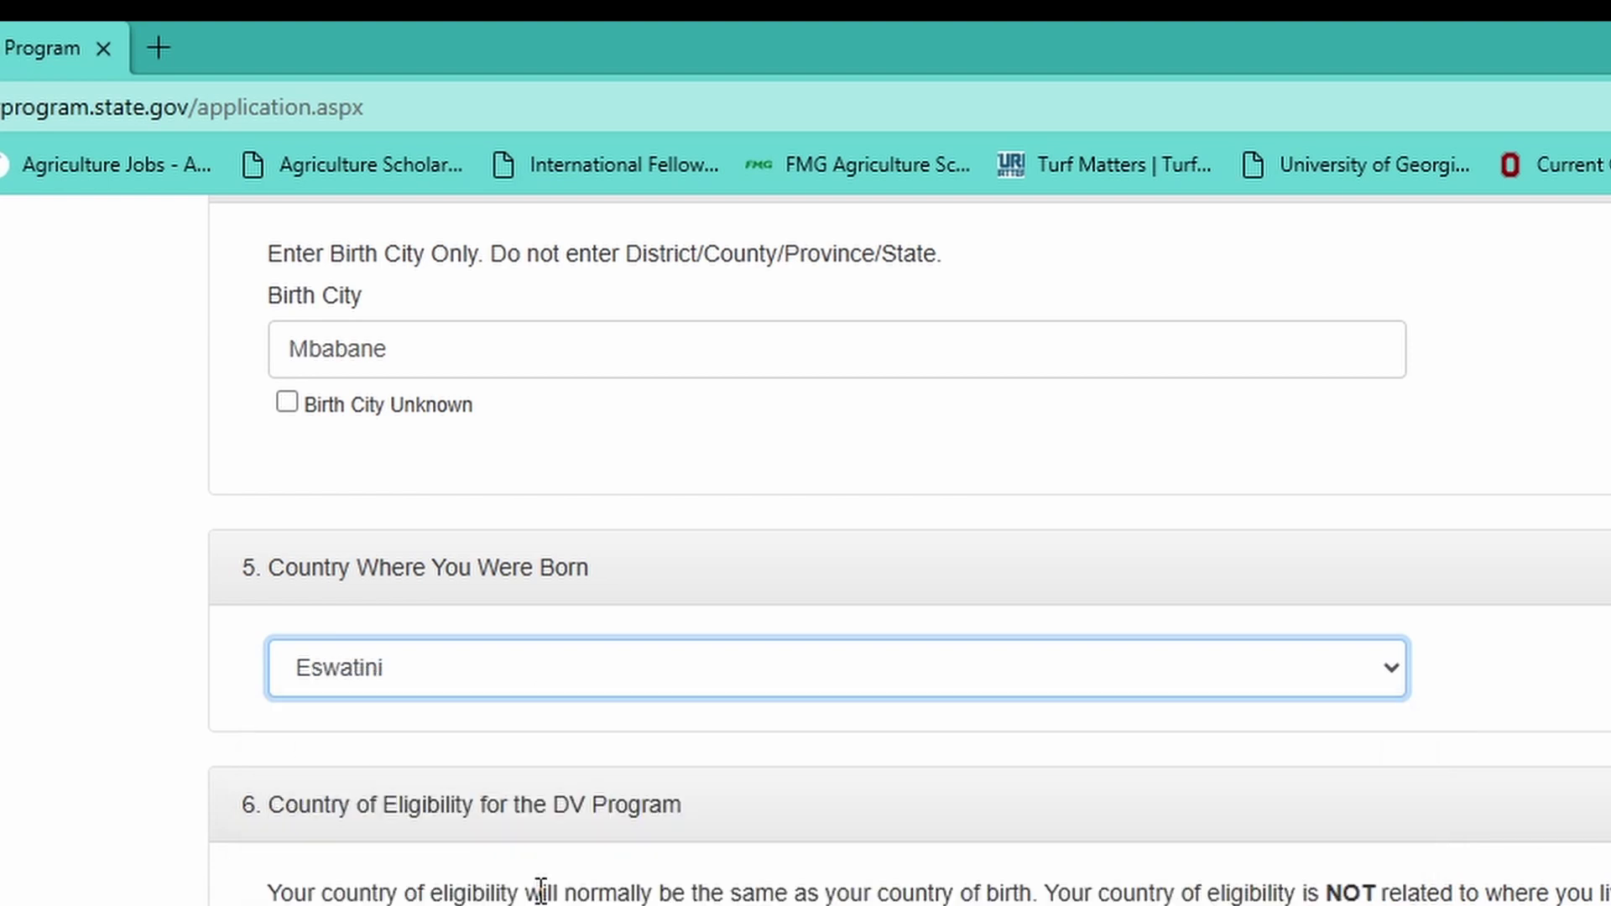
scroll(541, 891, down, 3)
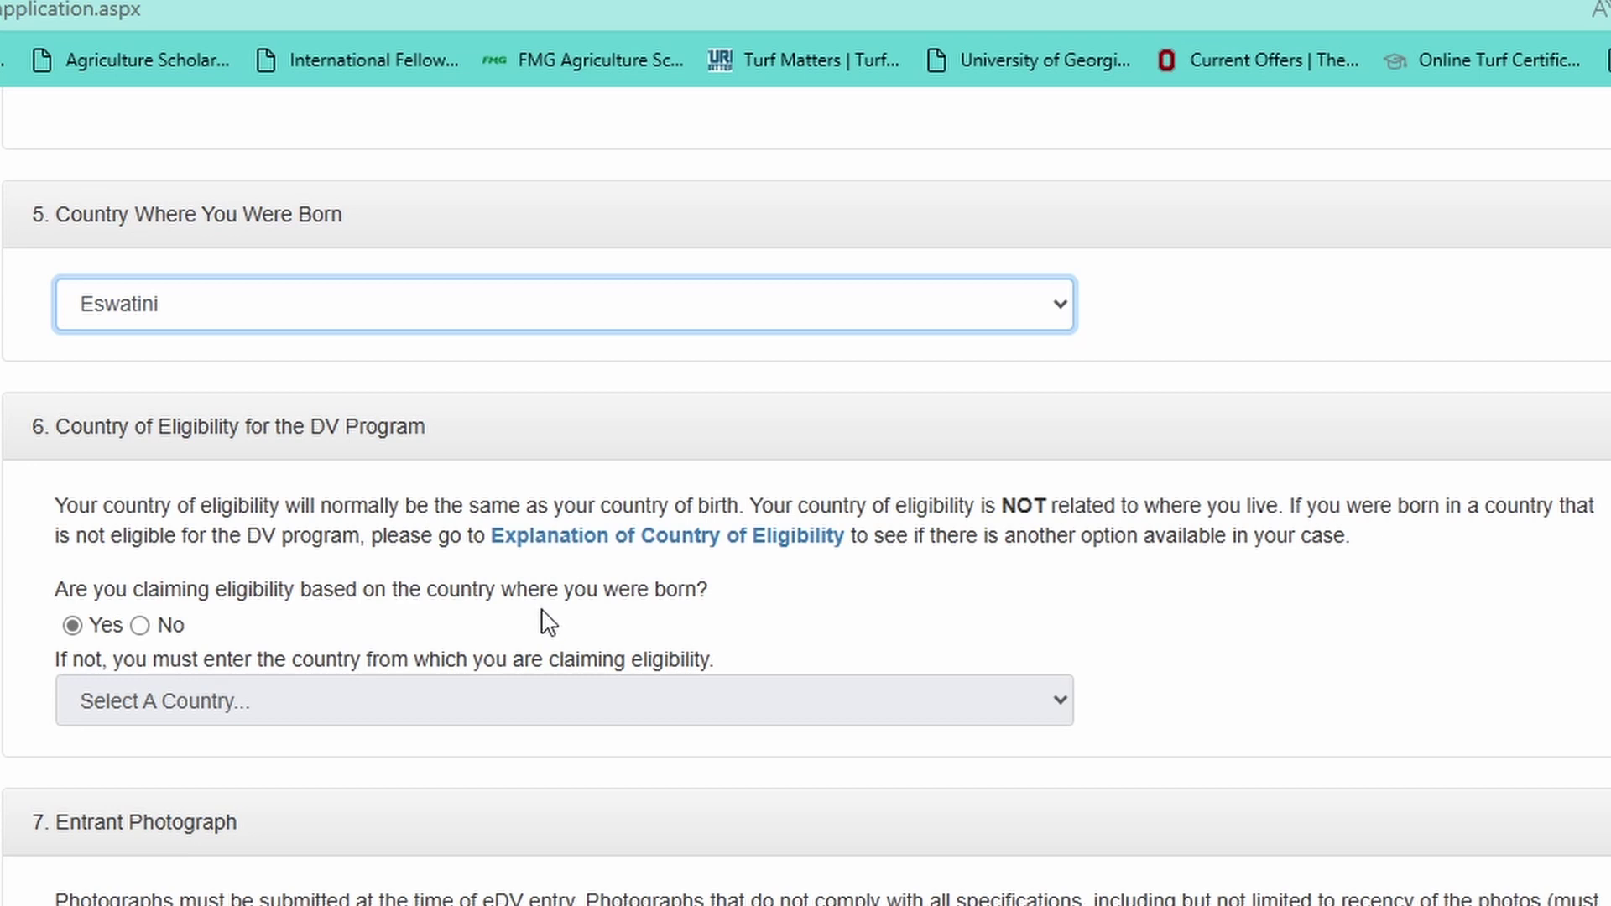
scroll(548, 623, down, 6)
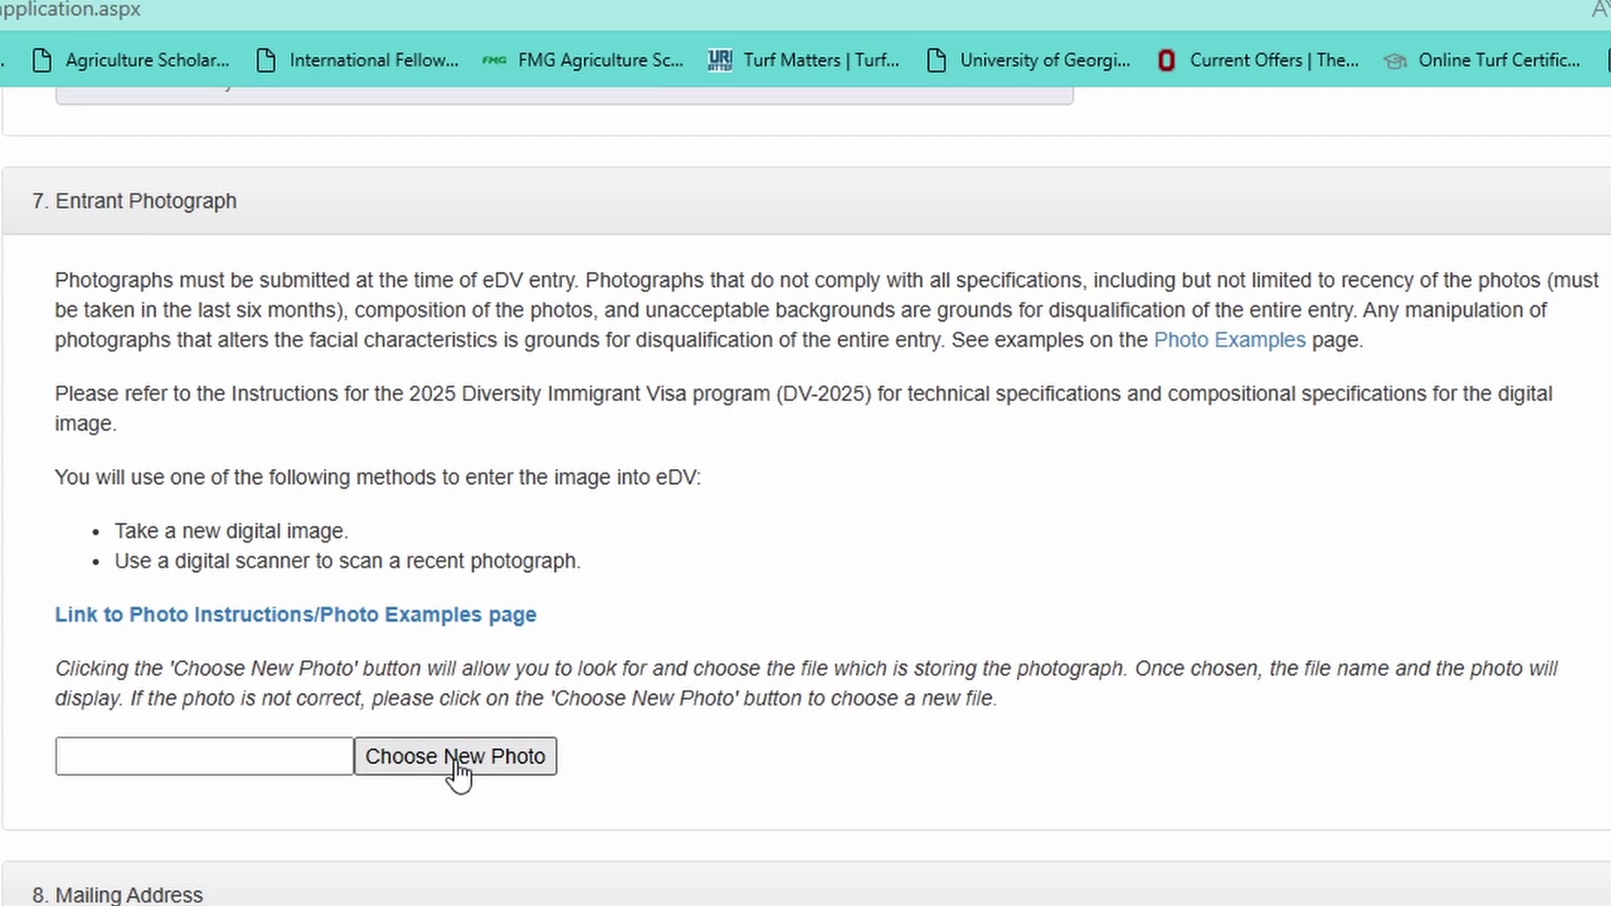
- Upload cropped-passport-picture.jpg as the entrant photograph
click(410, 760)
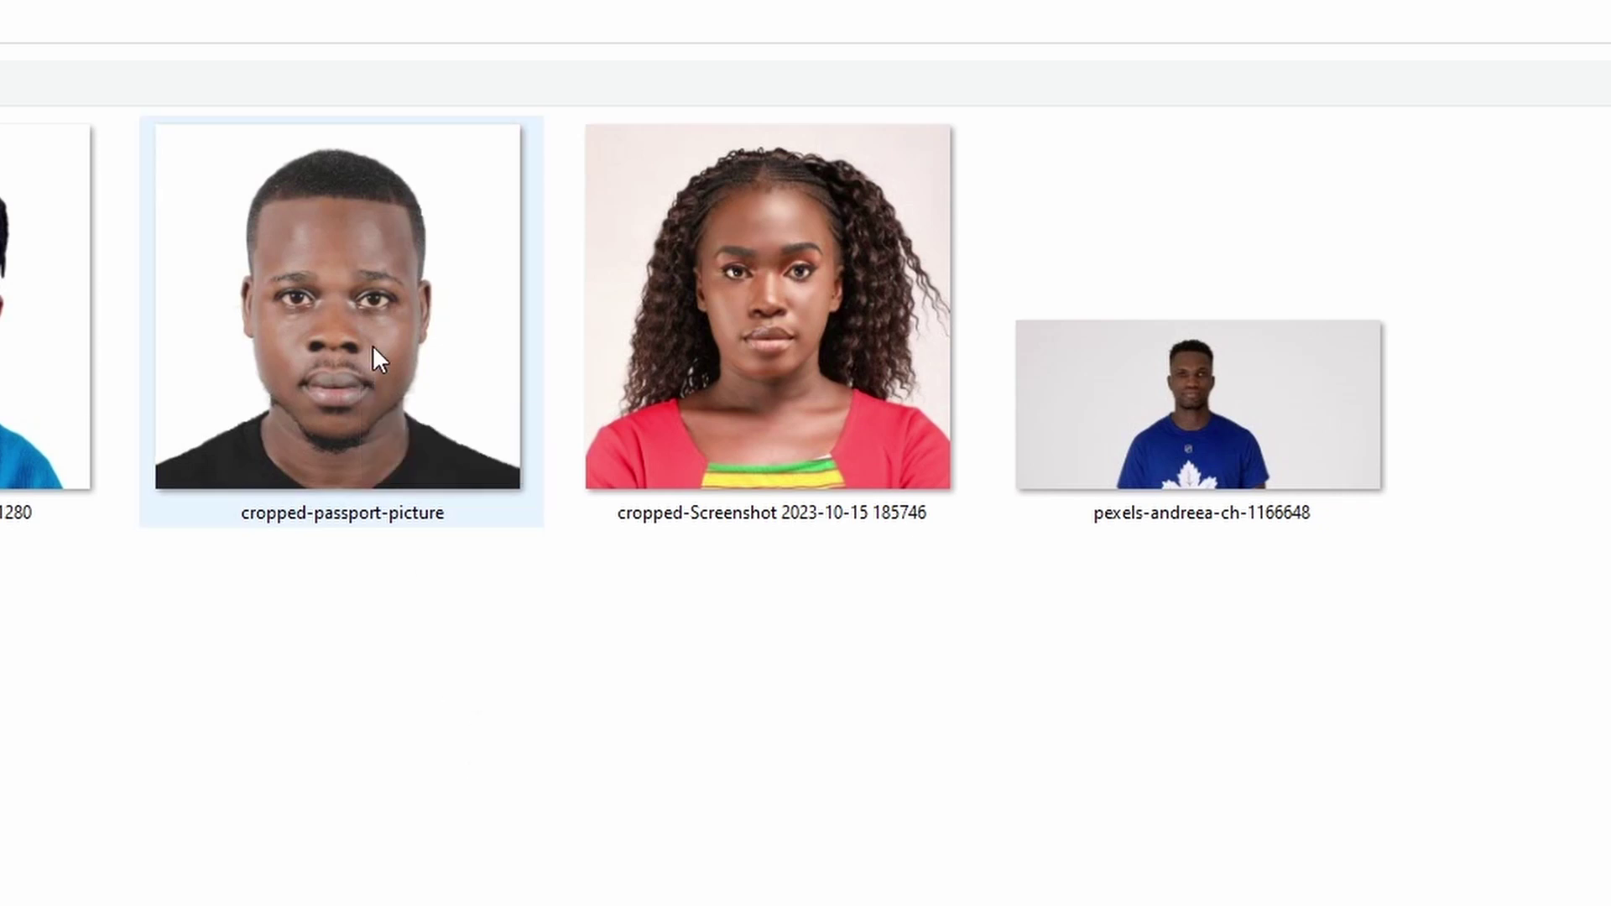
mouse_move(354, 296)
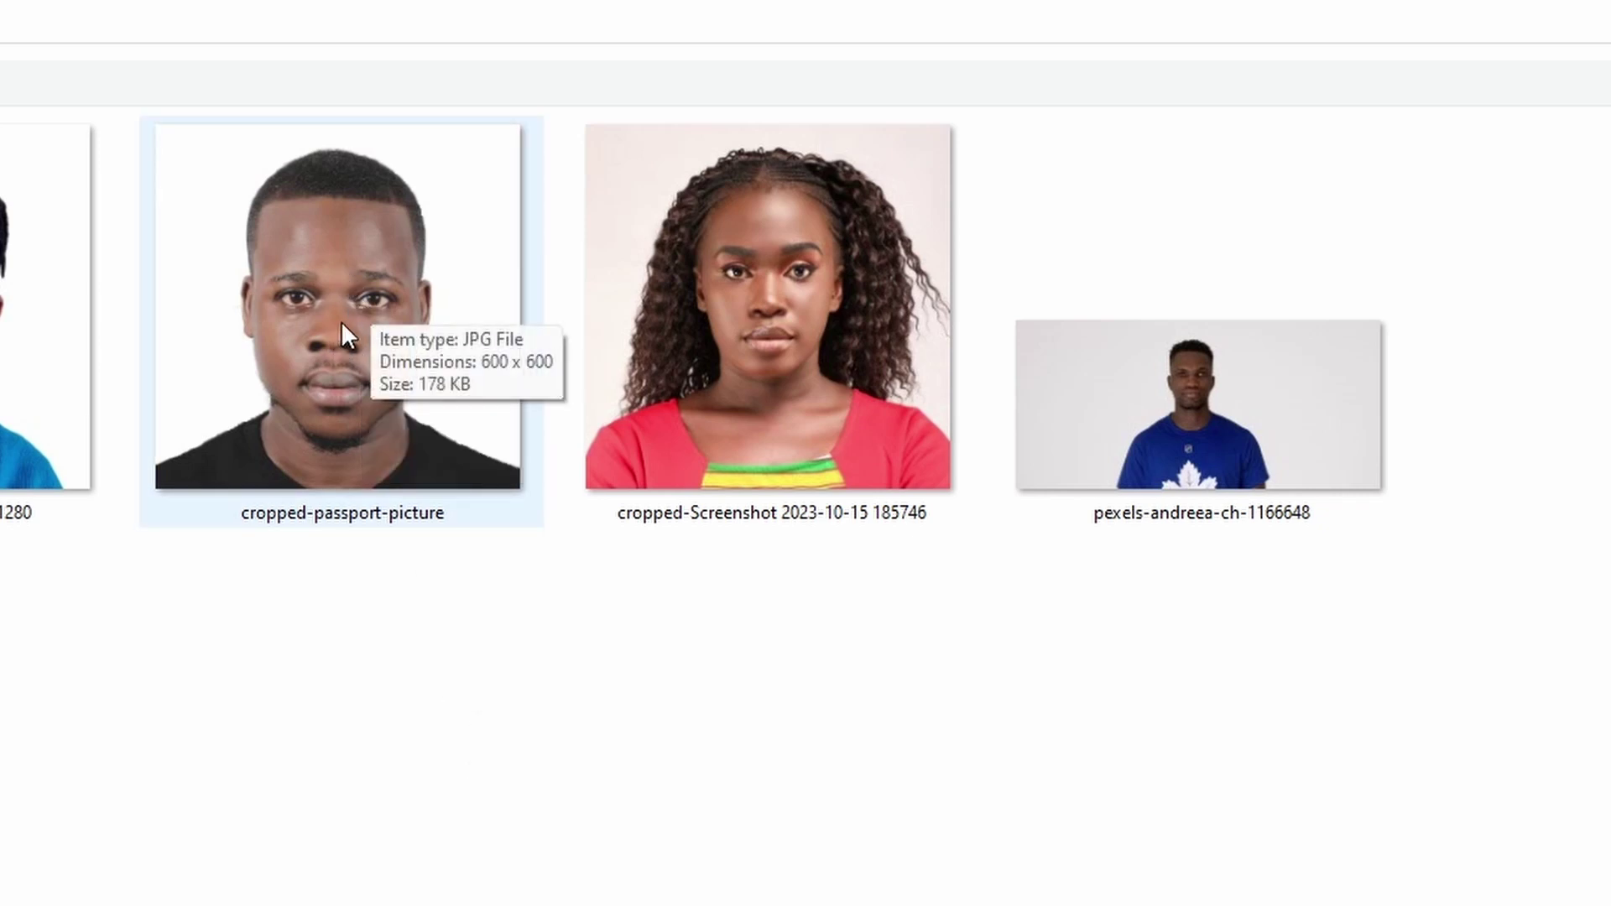
double_click(340, 321)
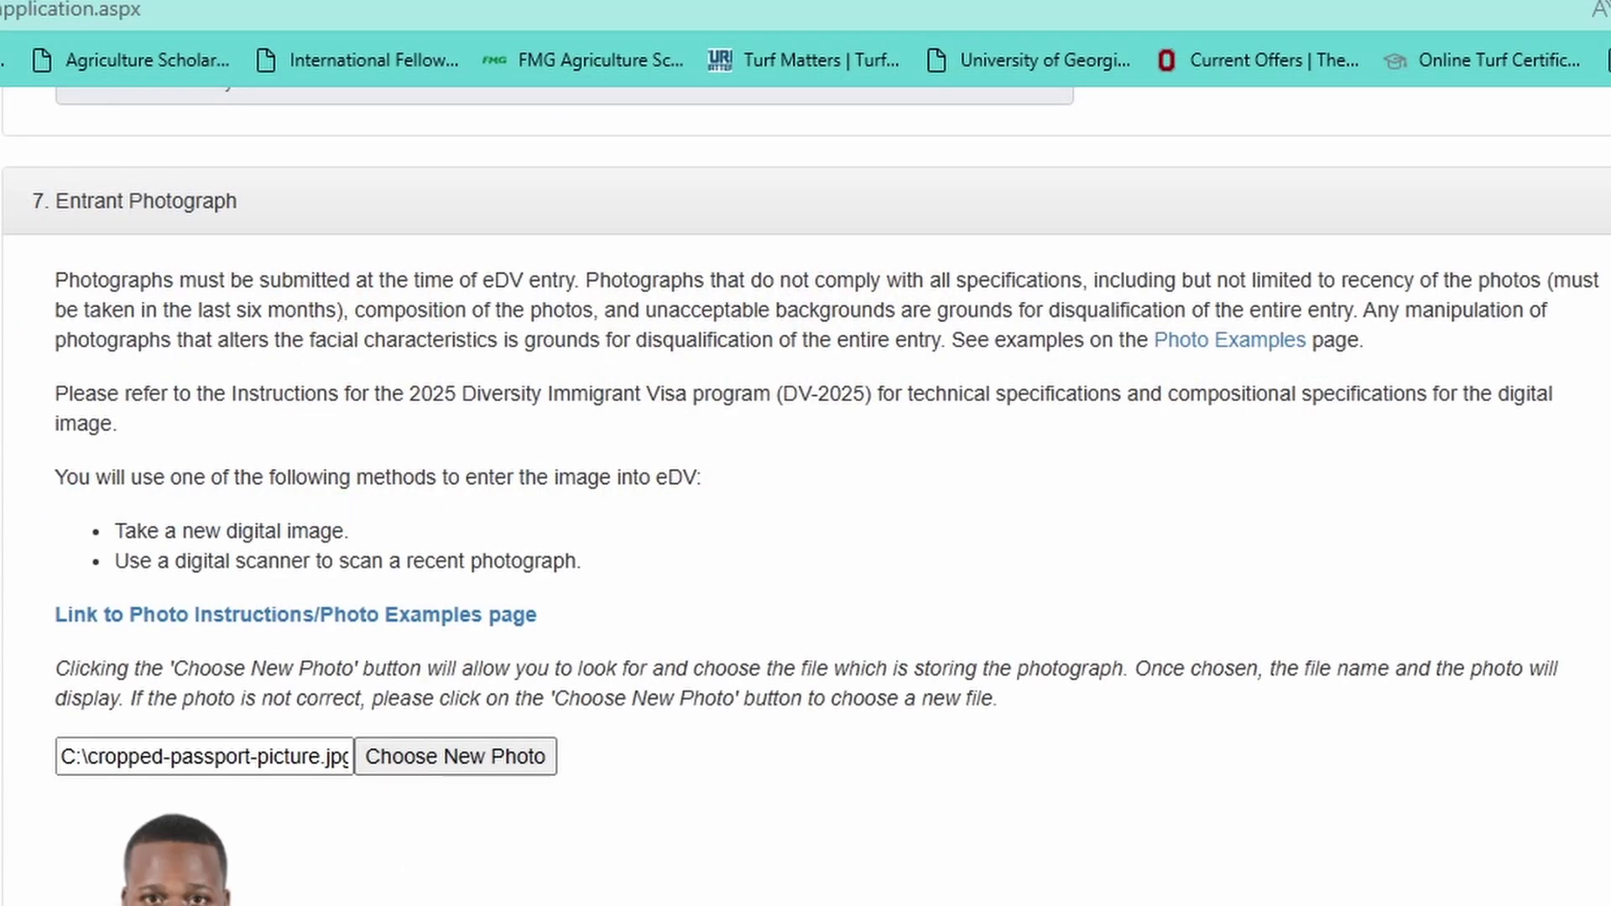
scroll(240, 900, down, 6)
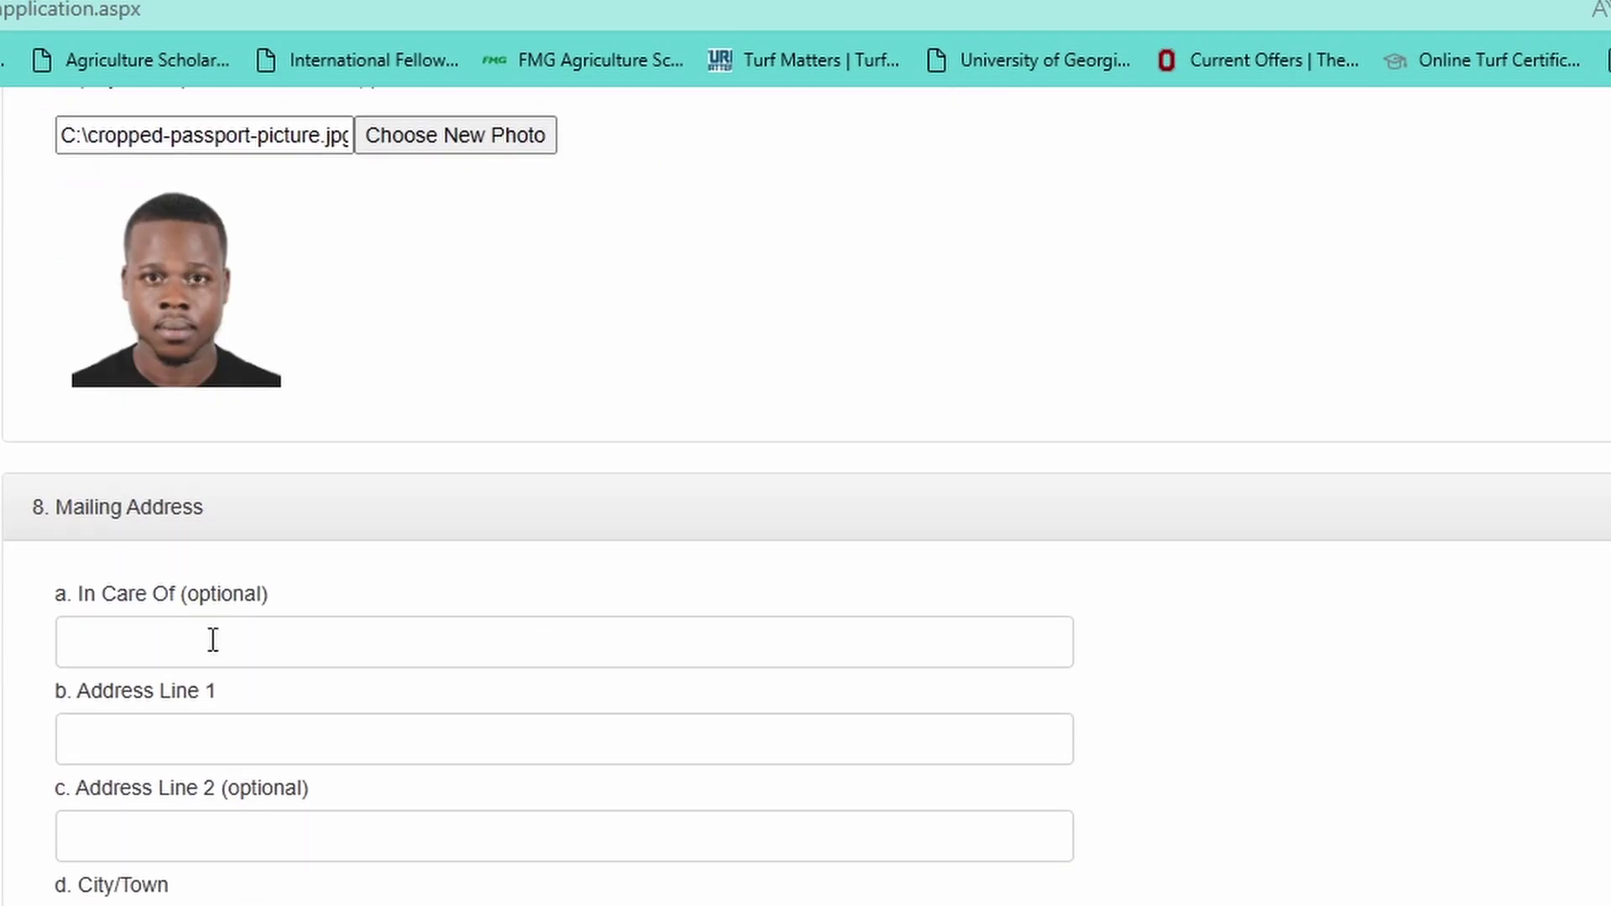
click(213, 640)
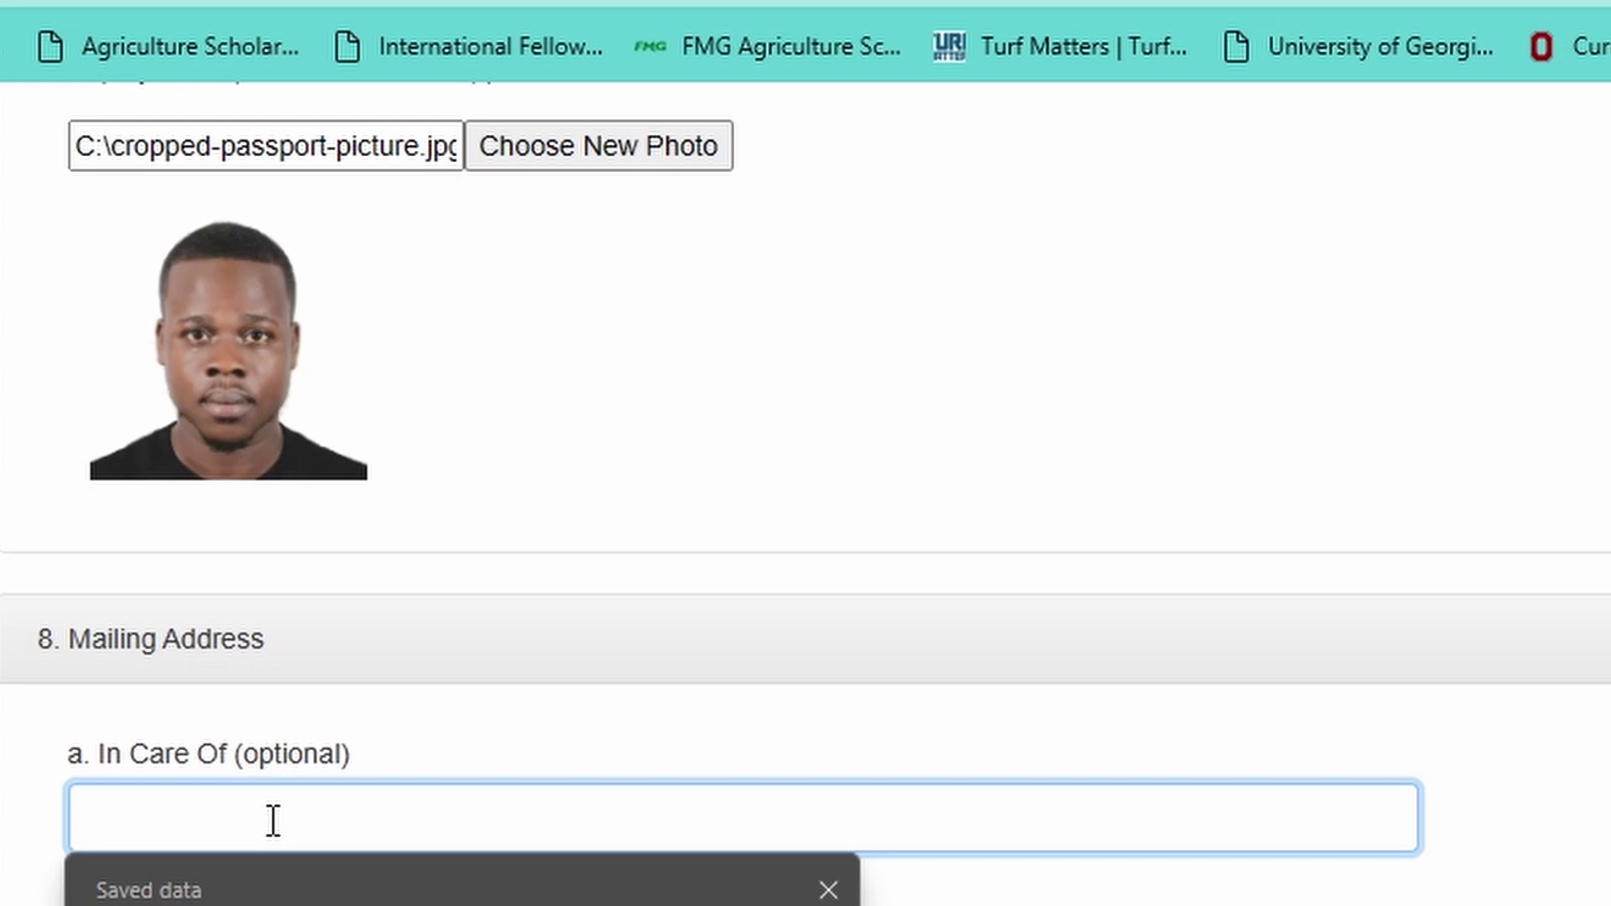
- Fill in the mailing address line 1, city/town and district fields
click(345, 729)
scroll(575, 744, down, 3)
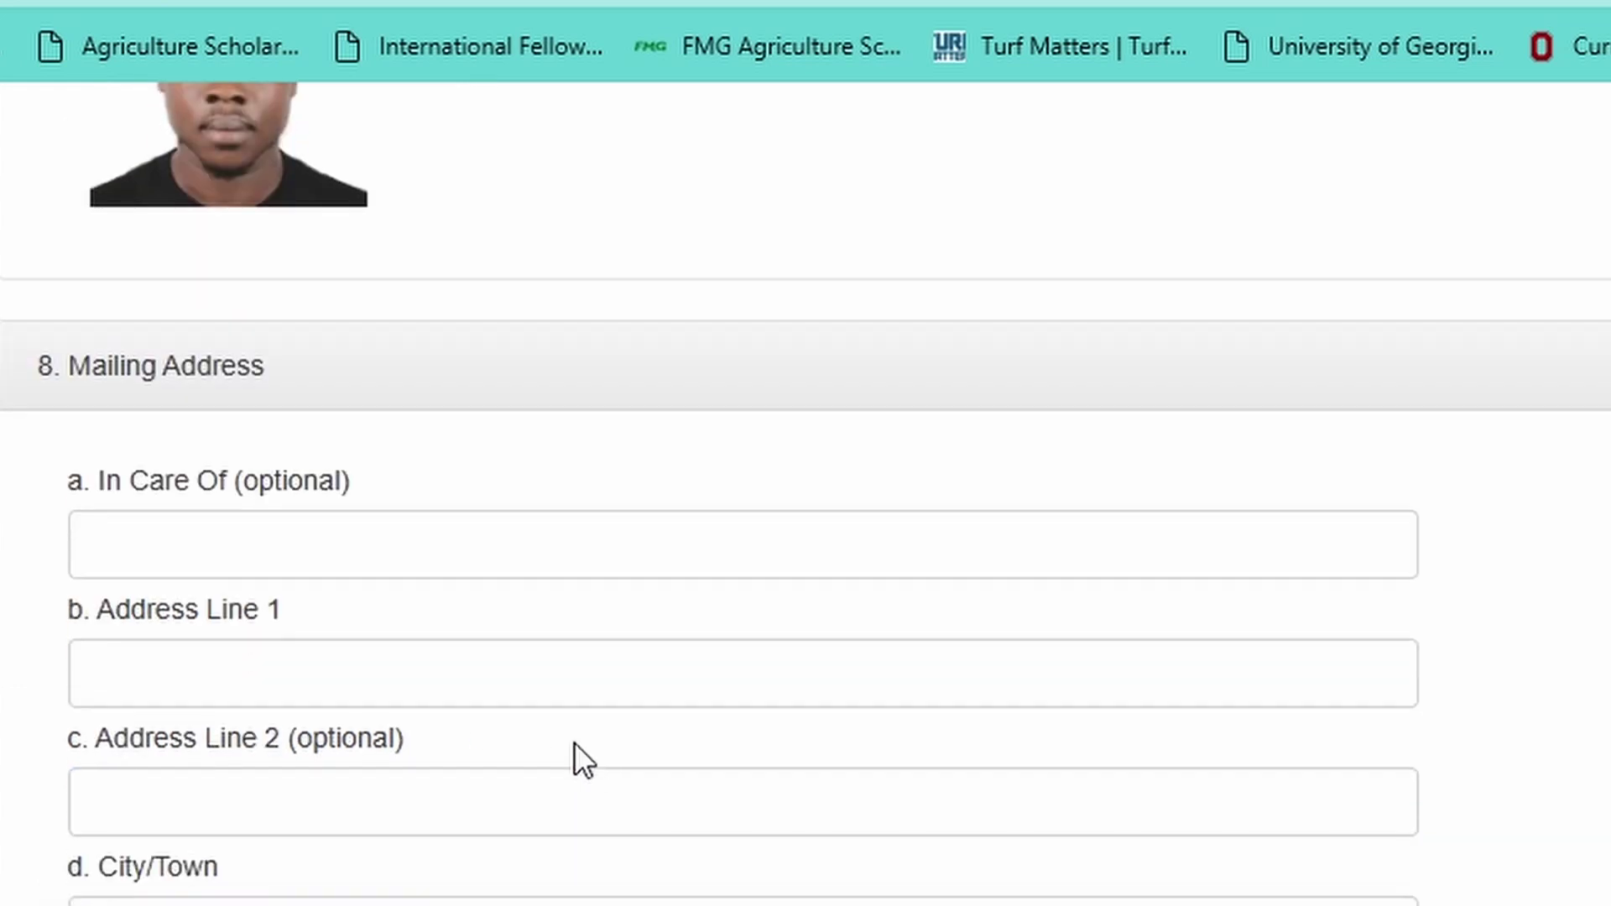
click(194, 673)
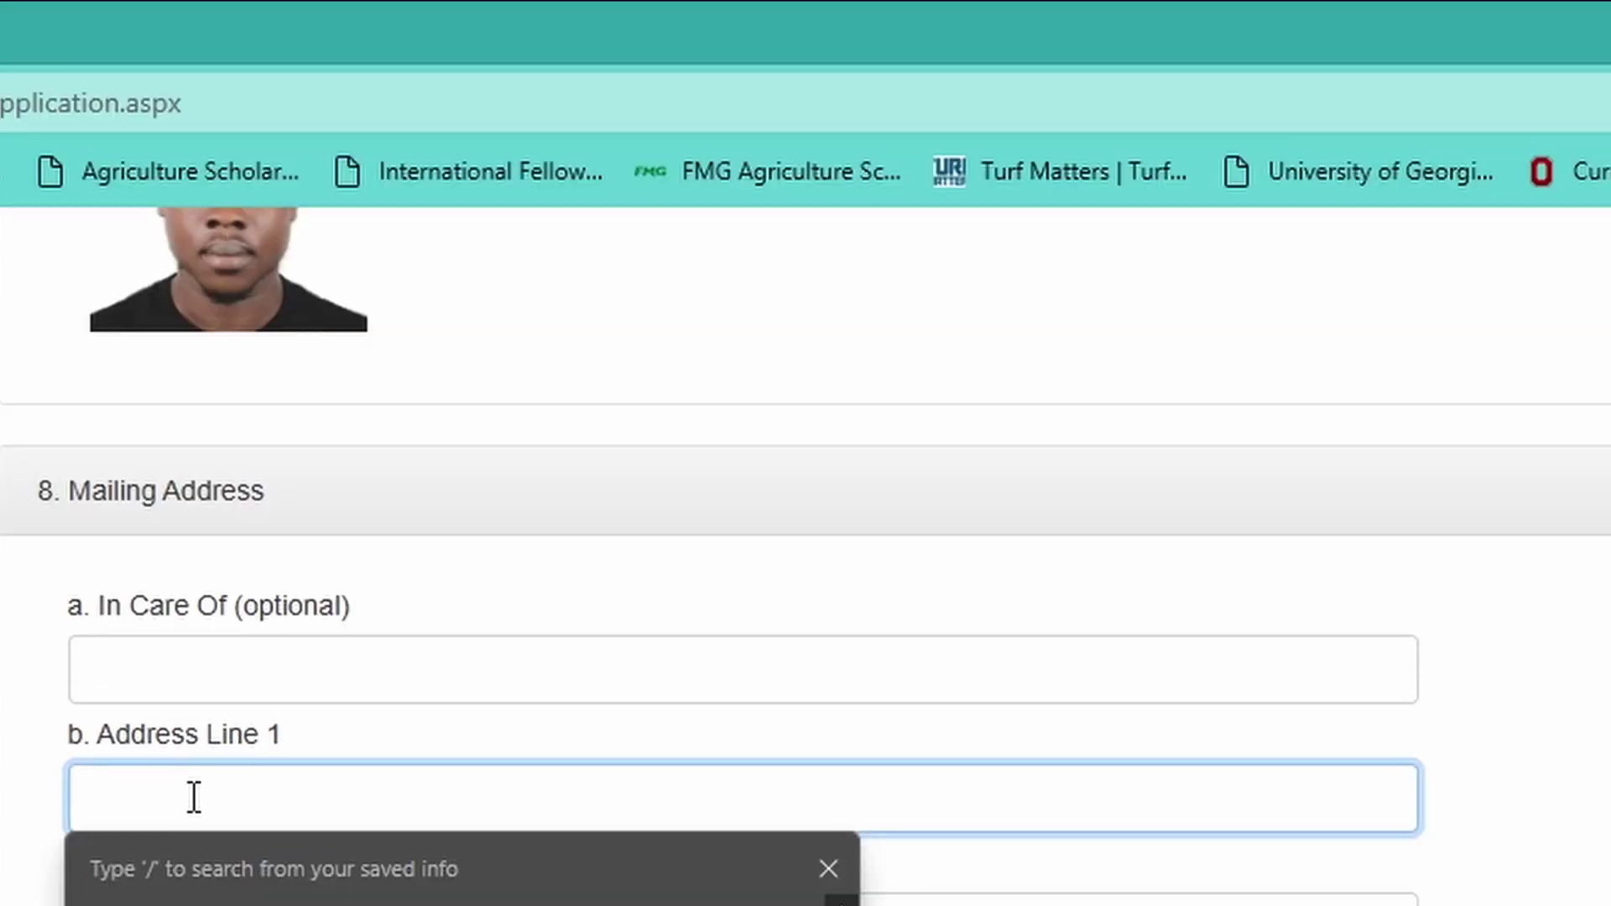
text(p.o)
key(BackSpace)
key(BackSpace)
key(BackSpace)
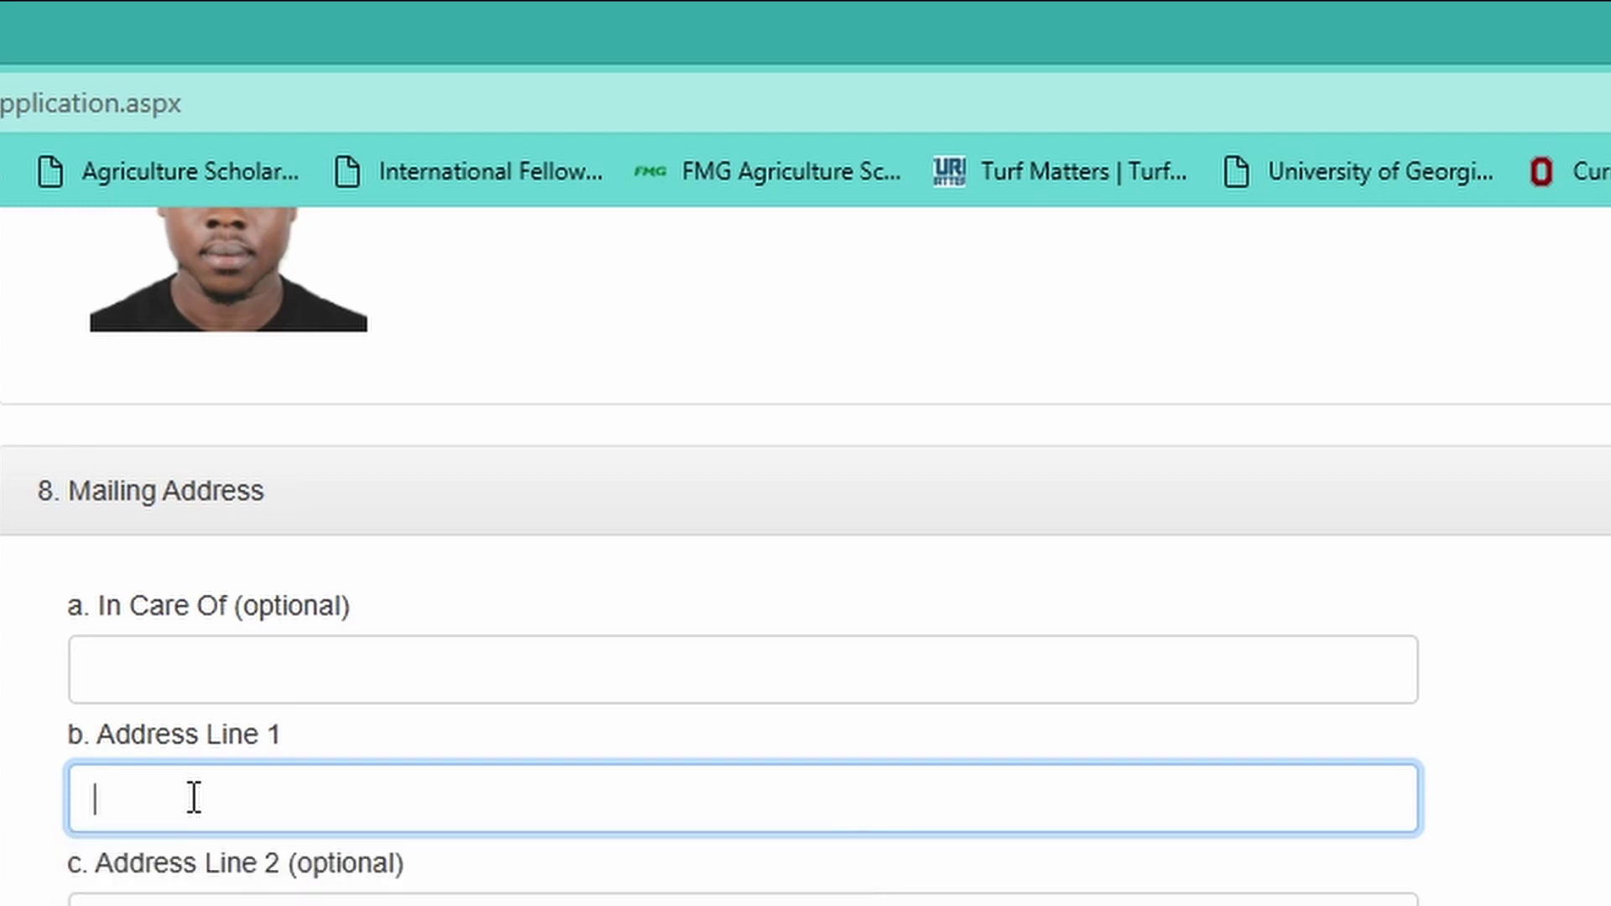
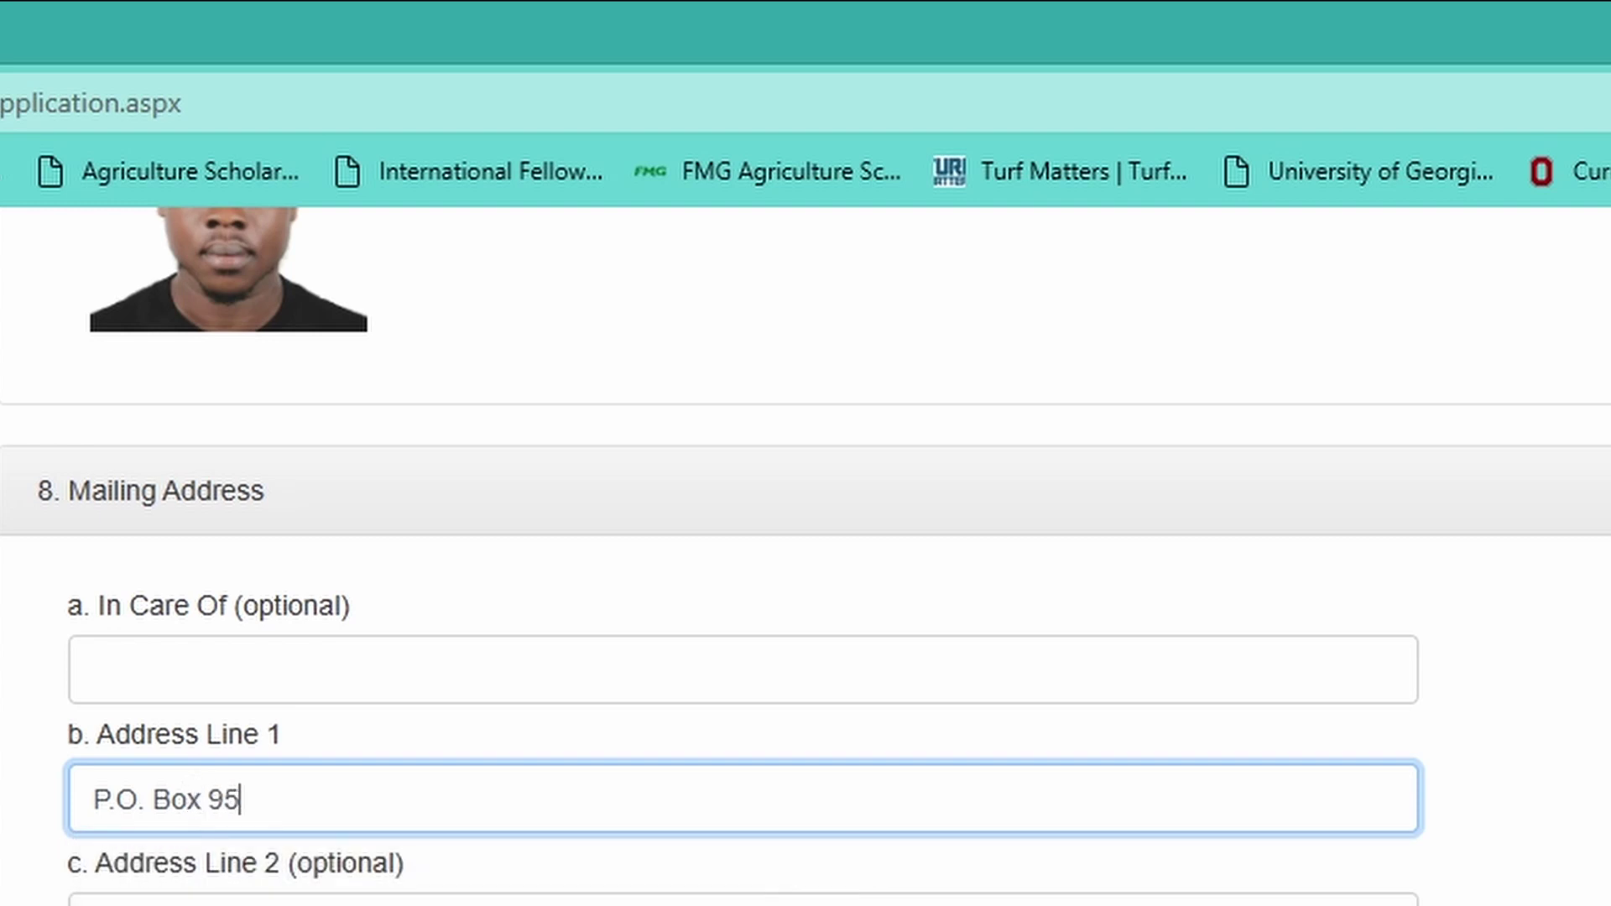
click(252, 783)
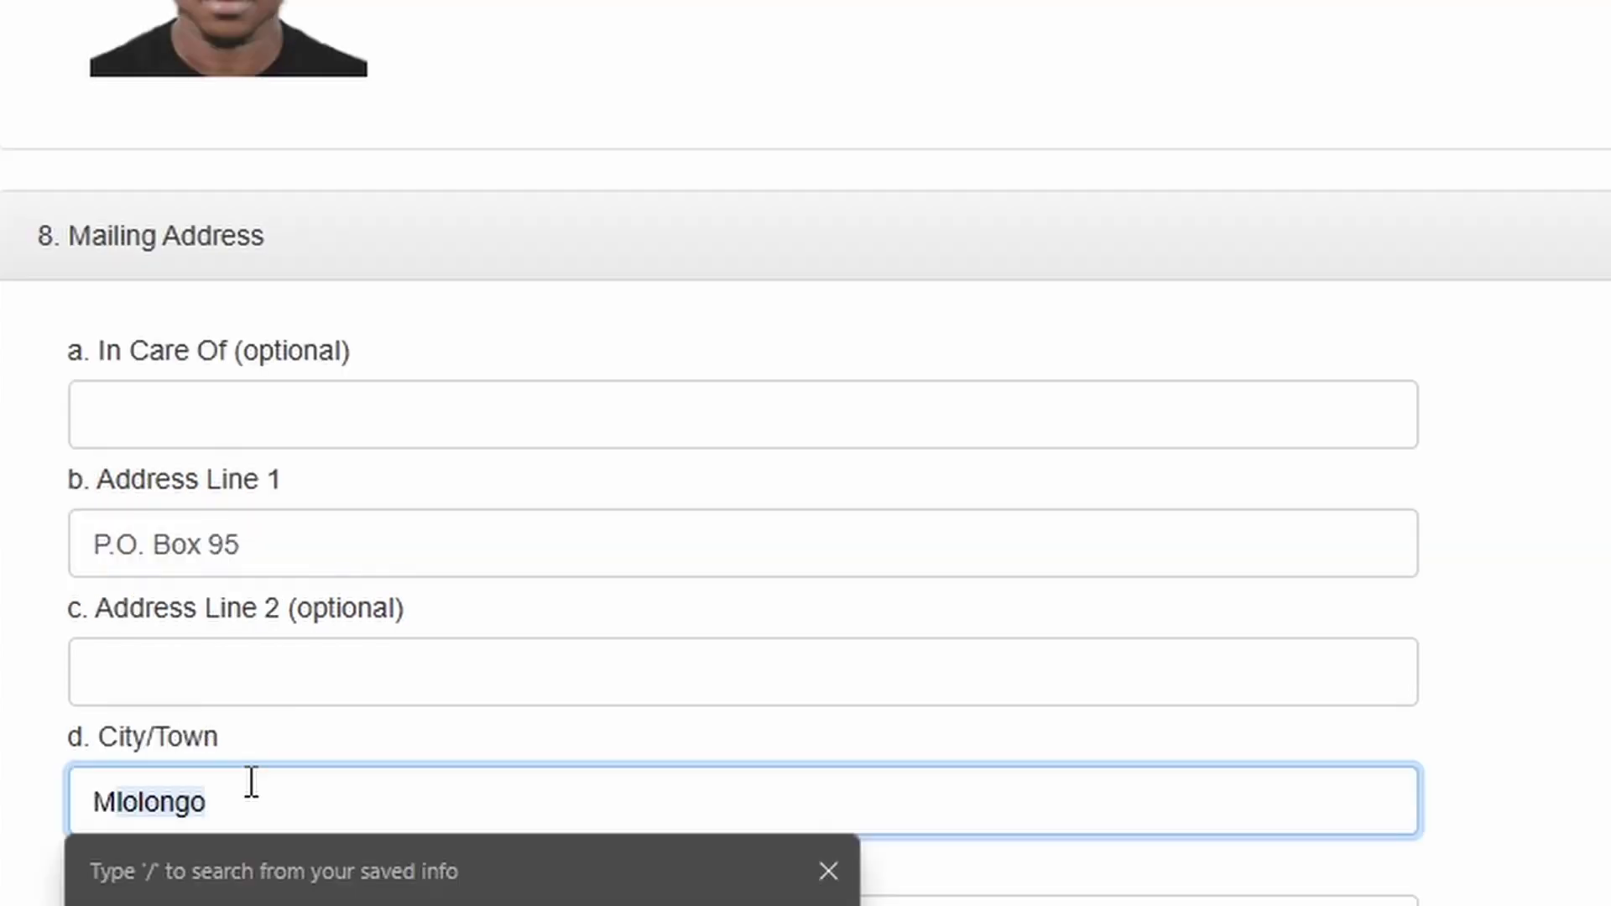
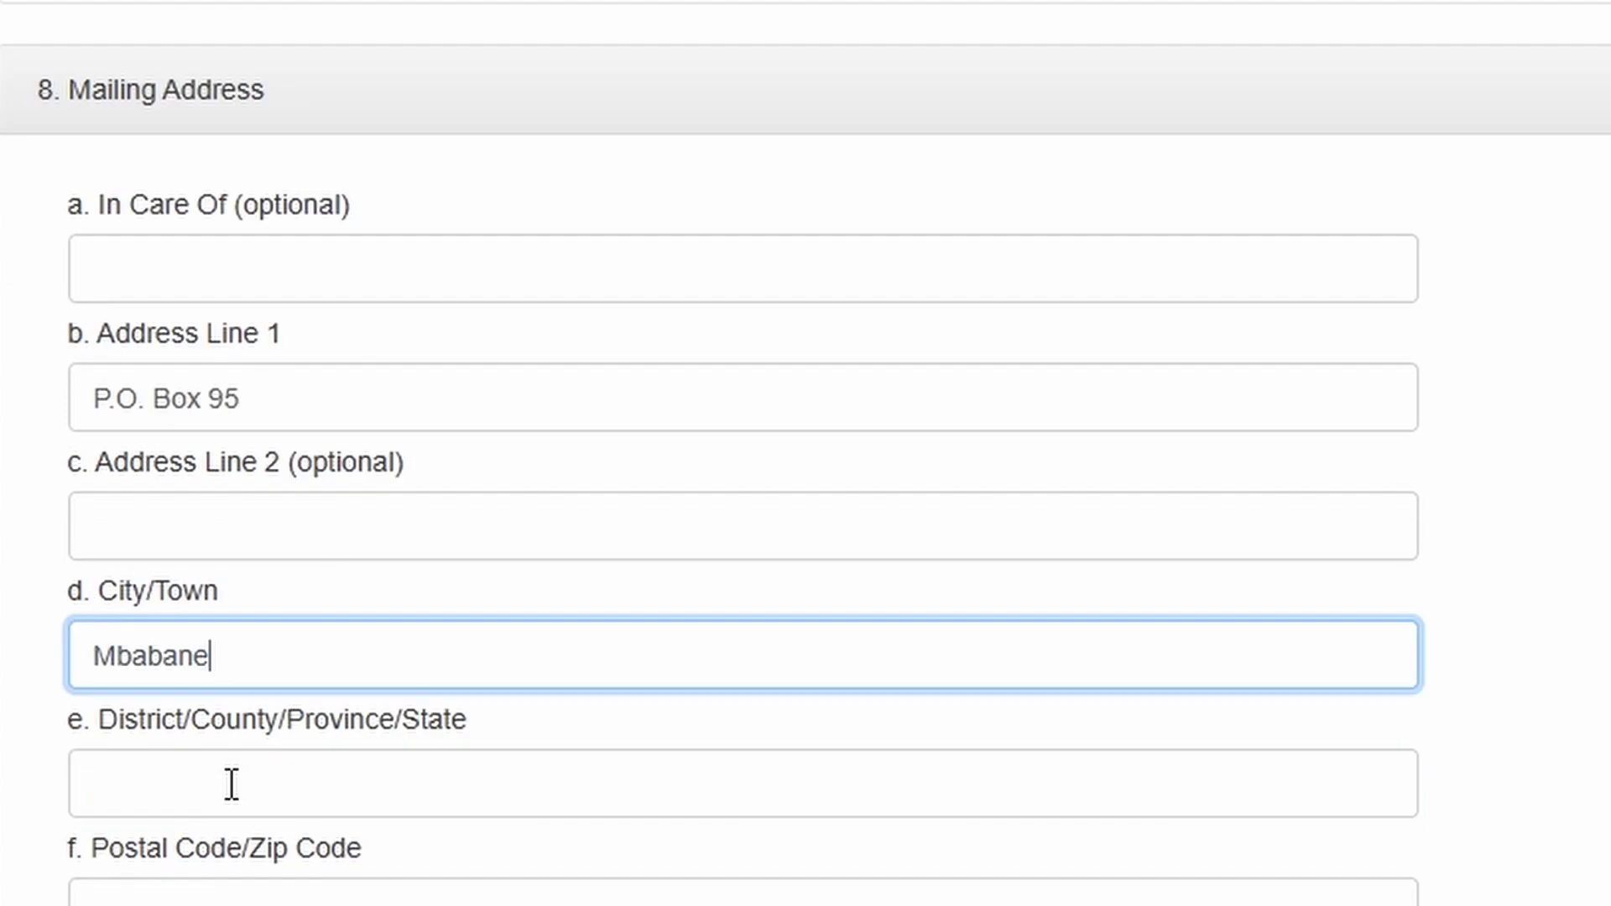
click(231, 784)
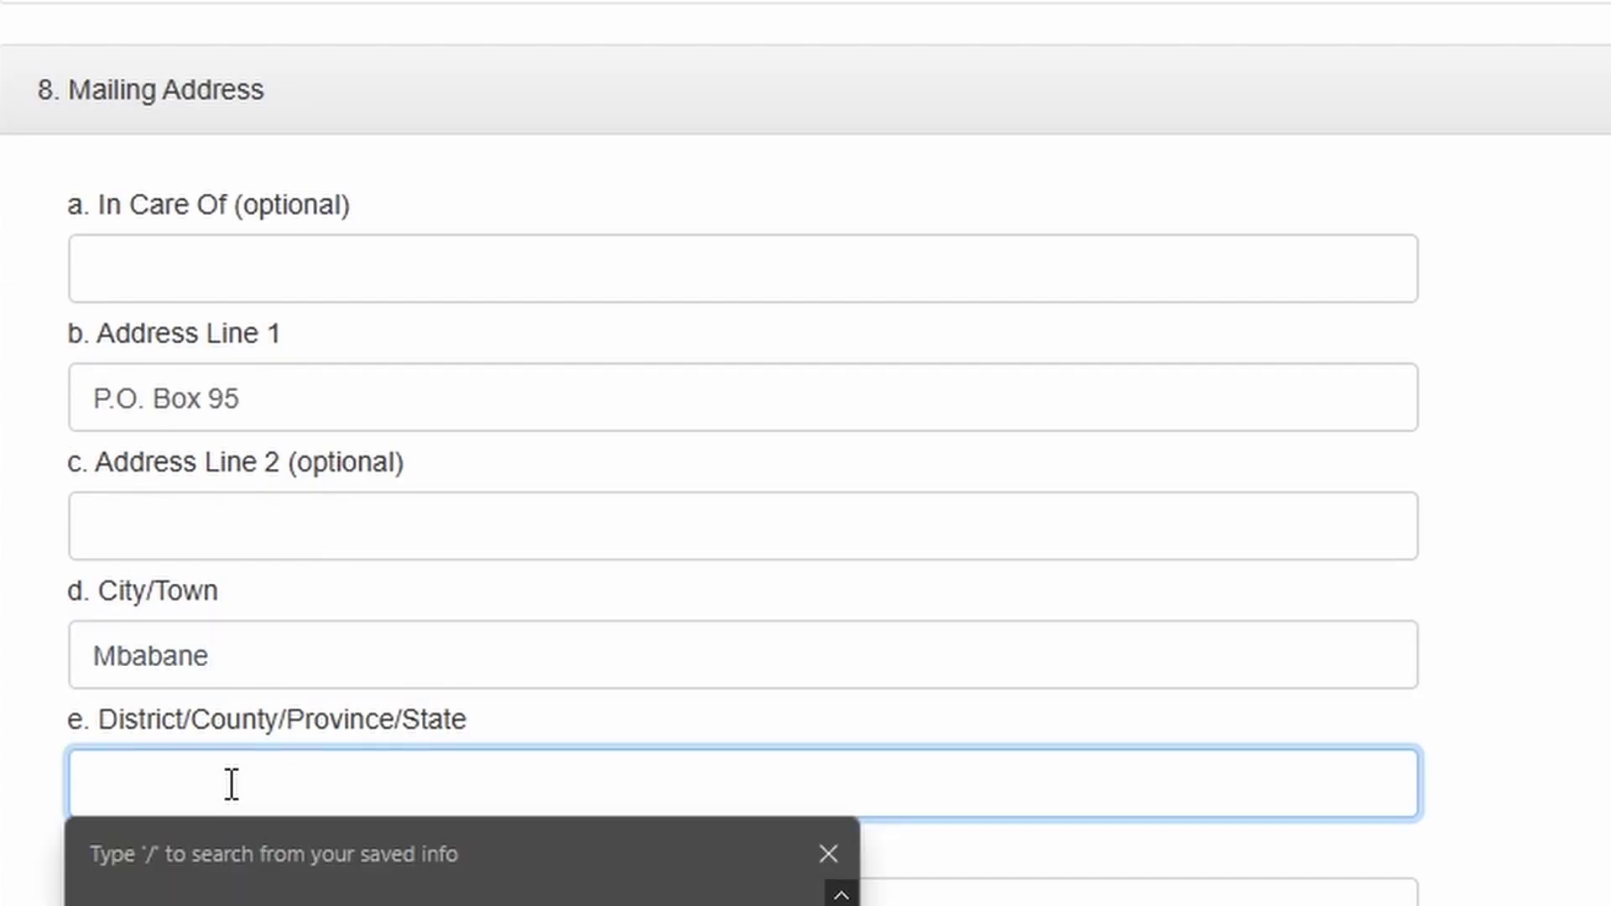
text(Hh)
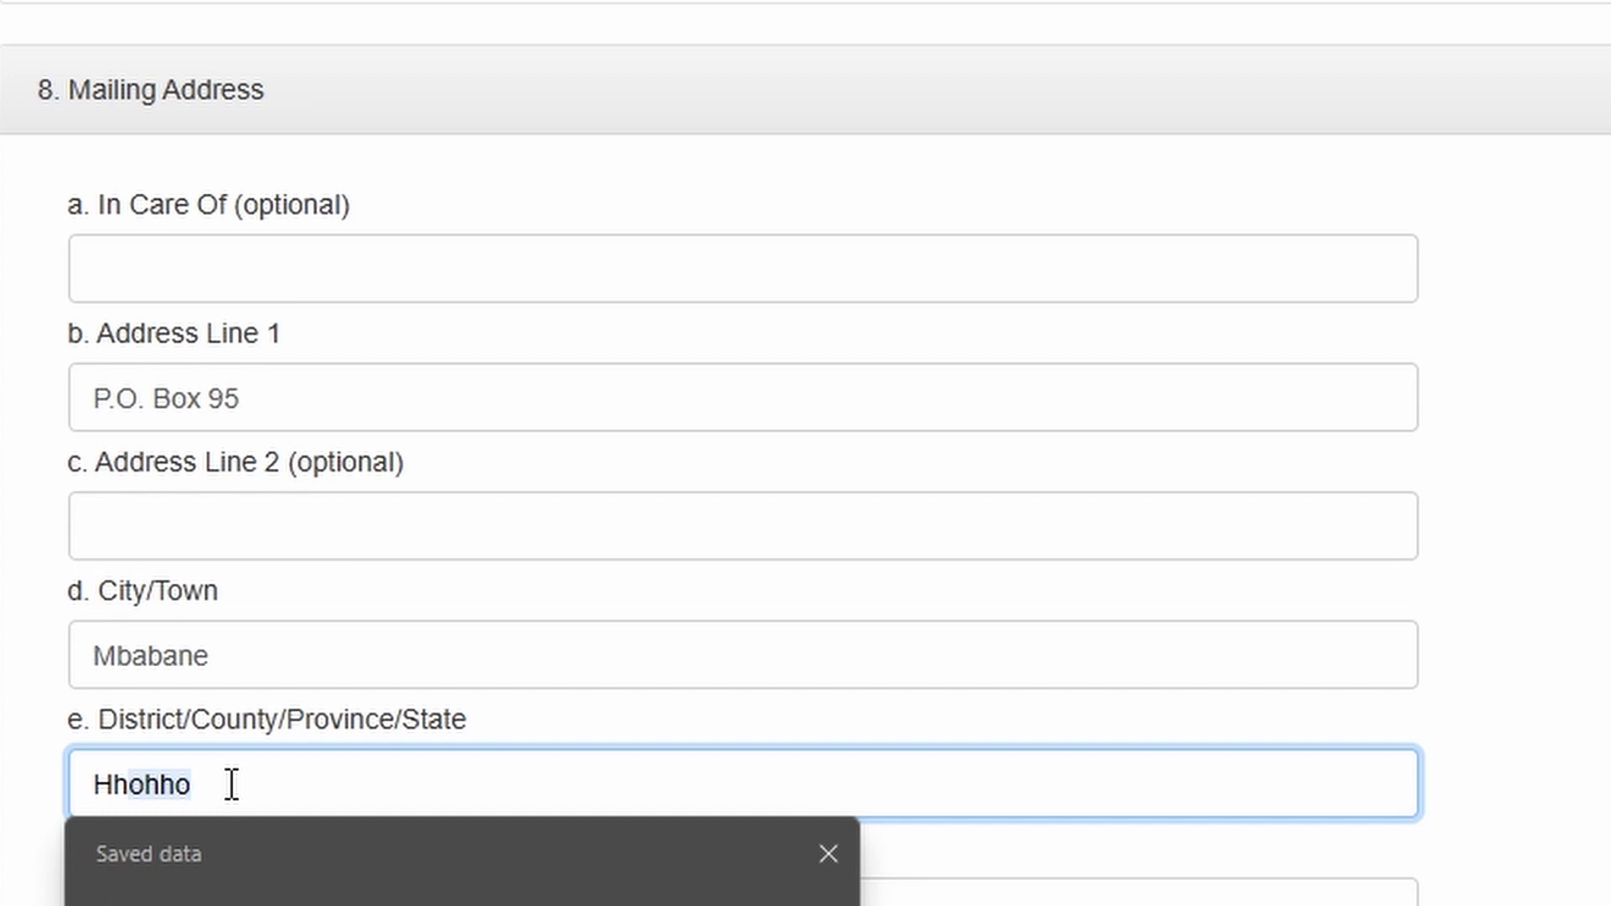
text(ohho)
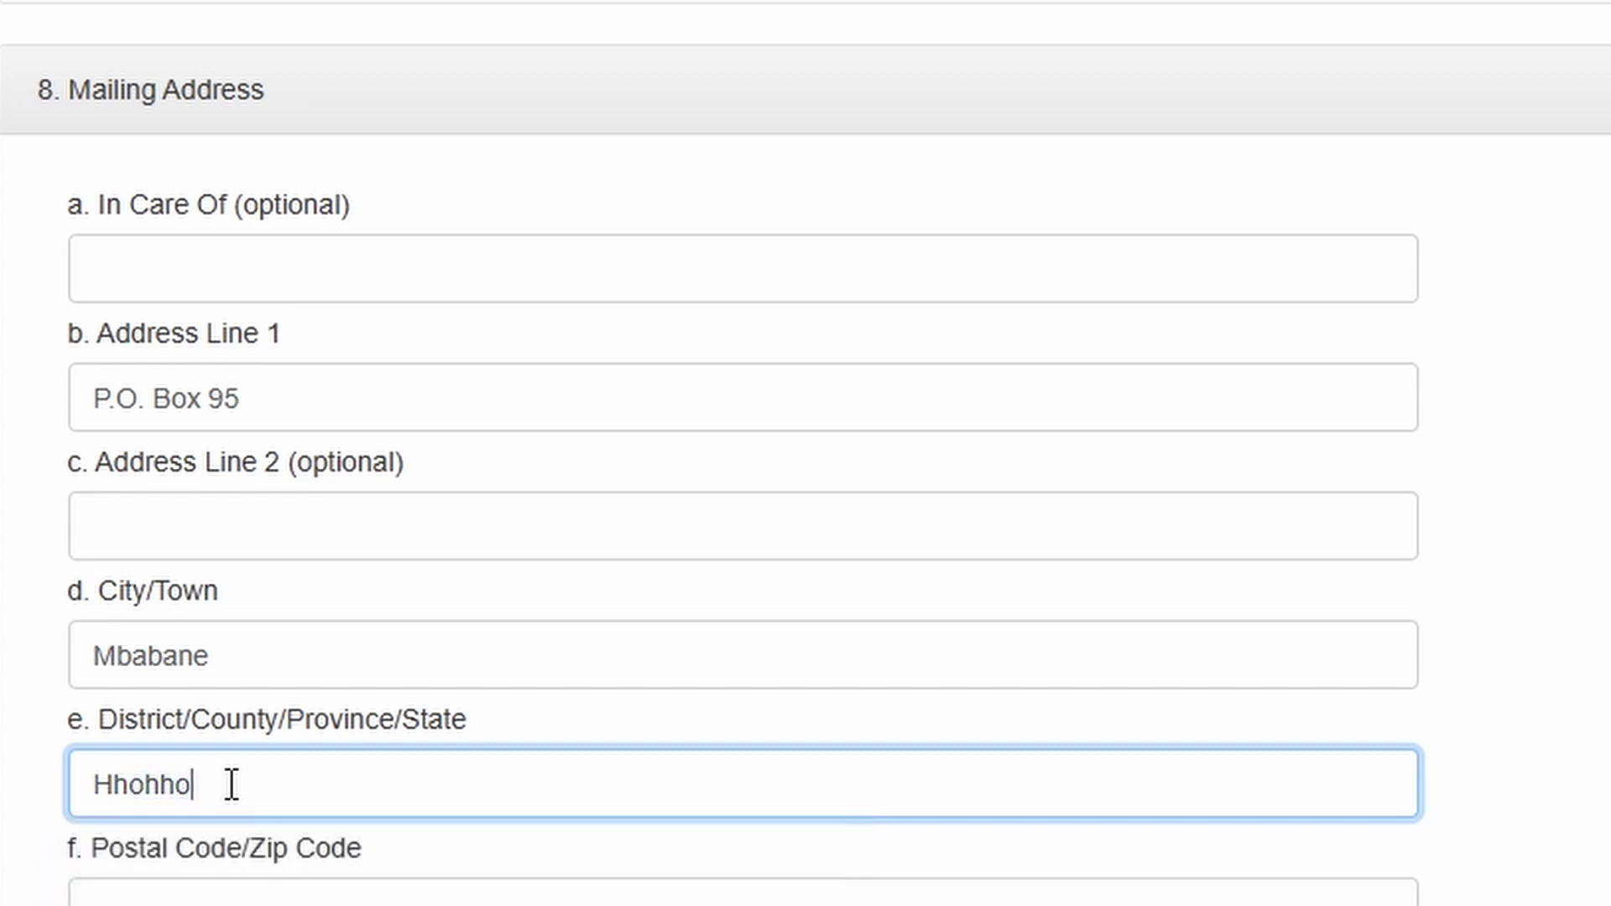
- Enter the postal code and select Eswatini as the mailing address country
scroll(232, 797, down, 3)
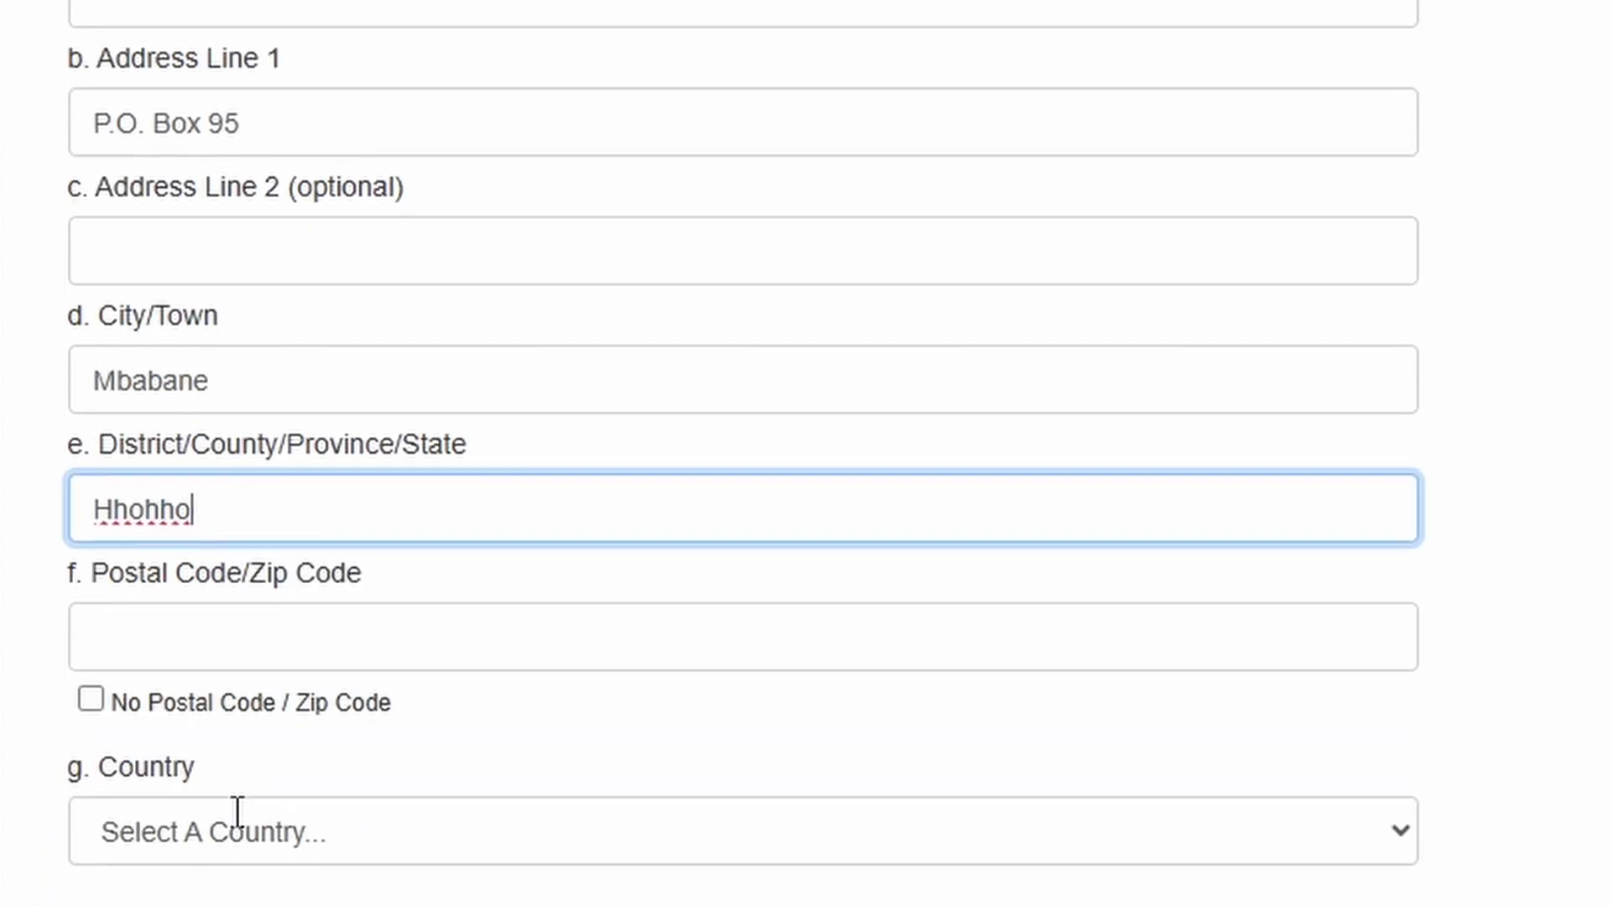
click(243, 648)
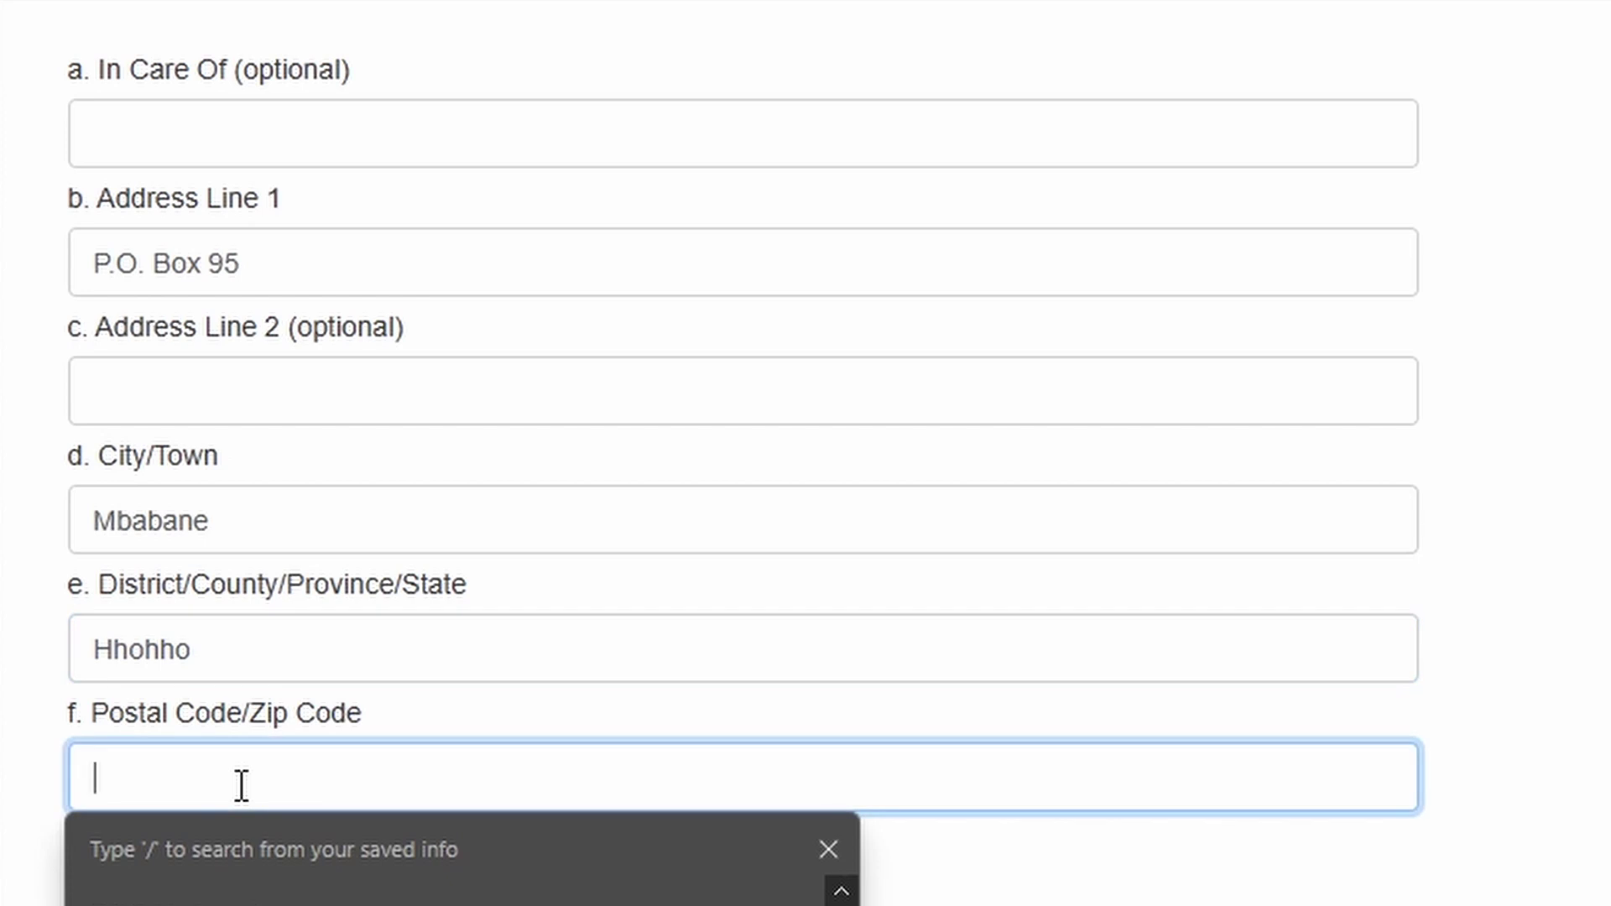
text(H)
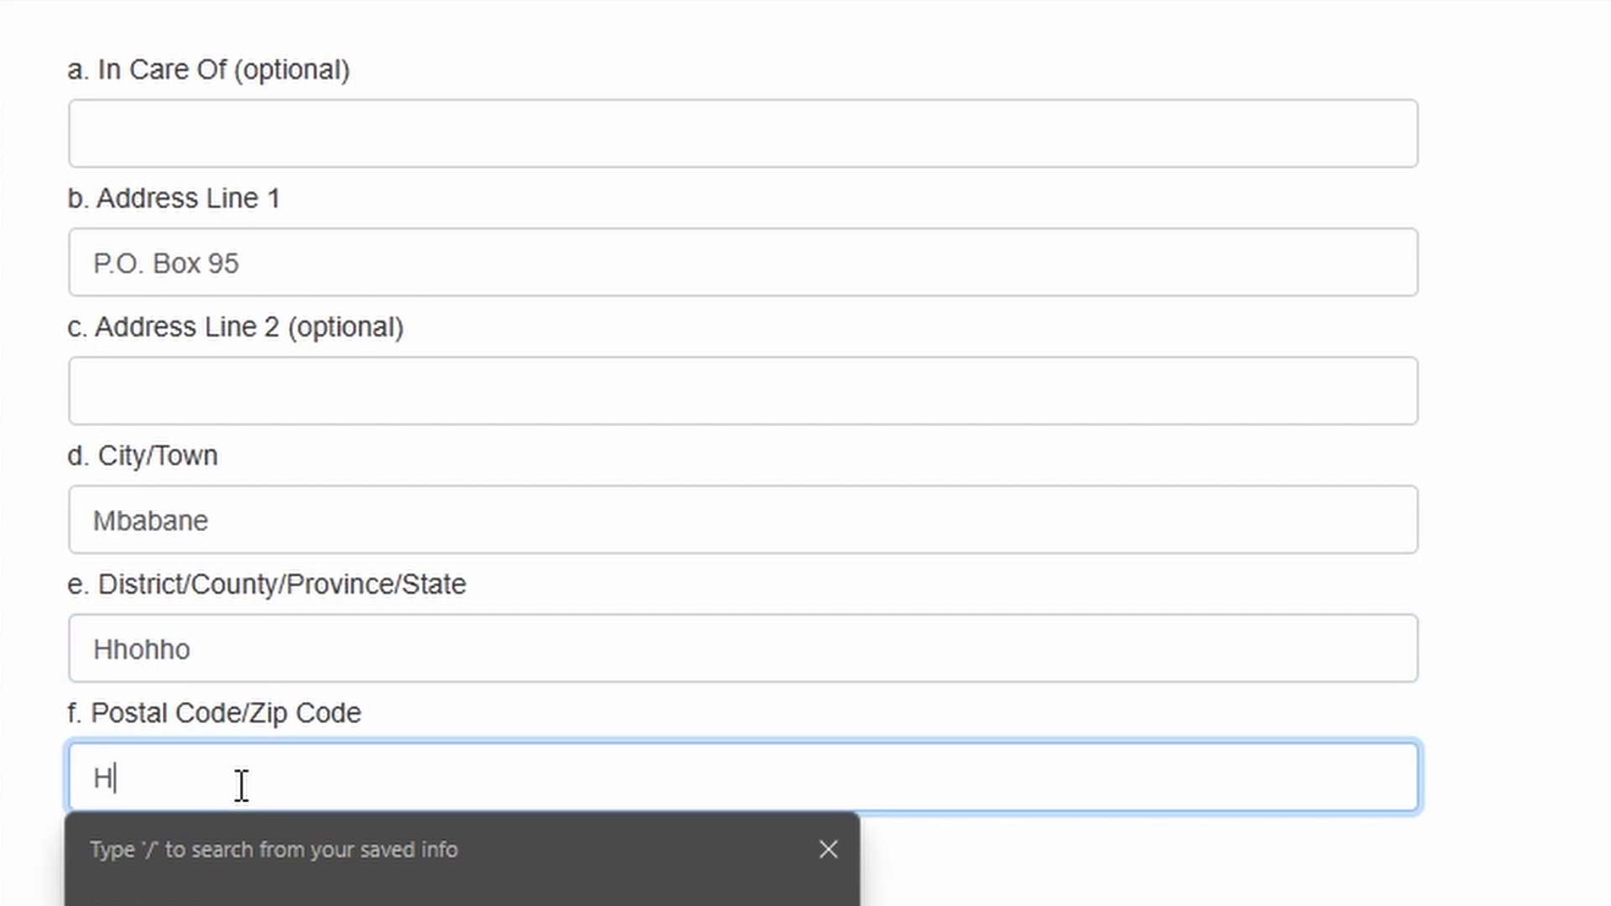
text(100)
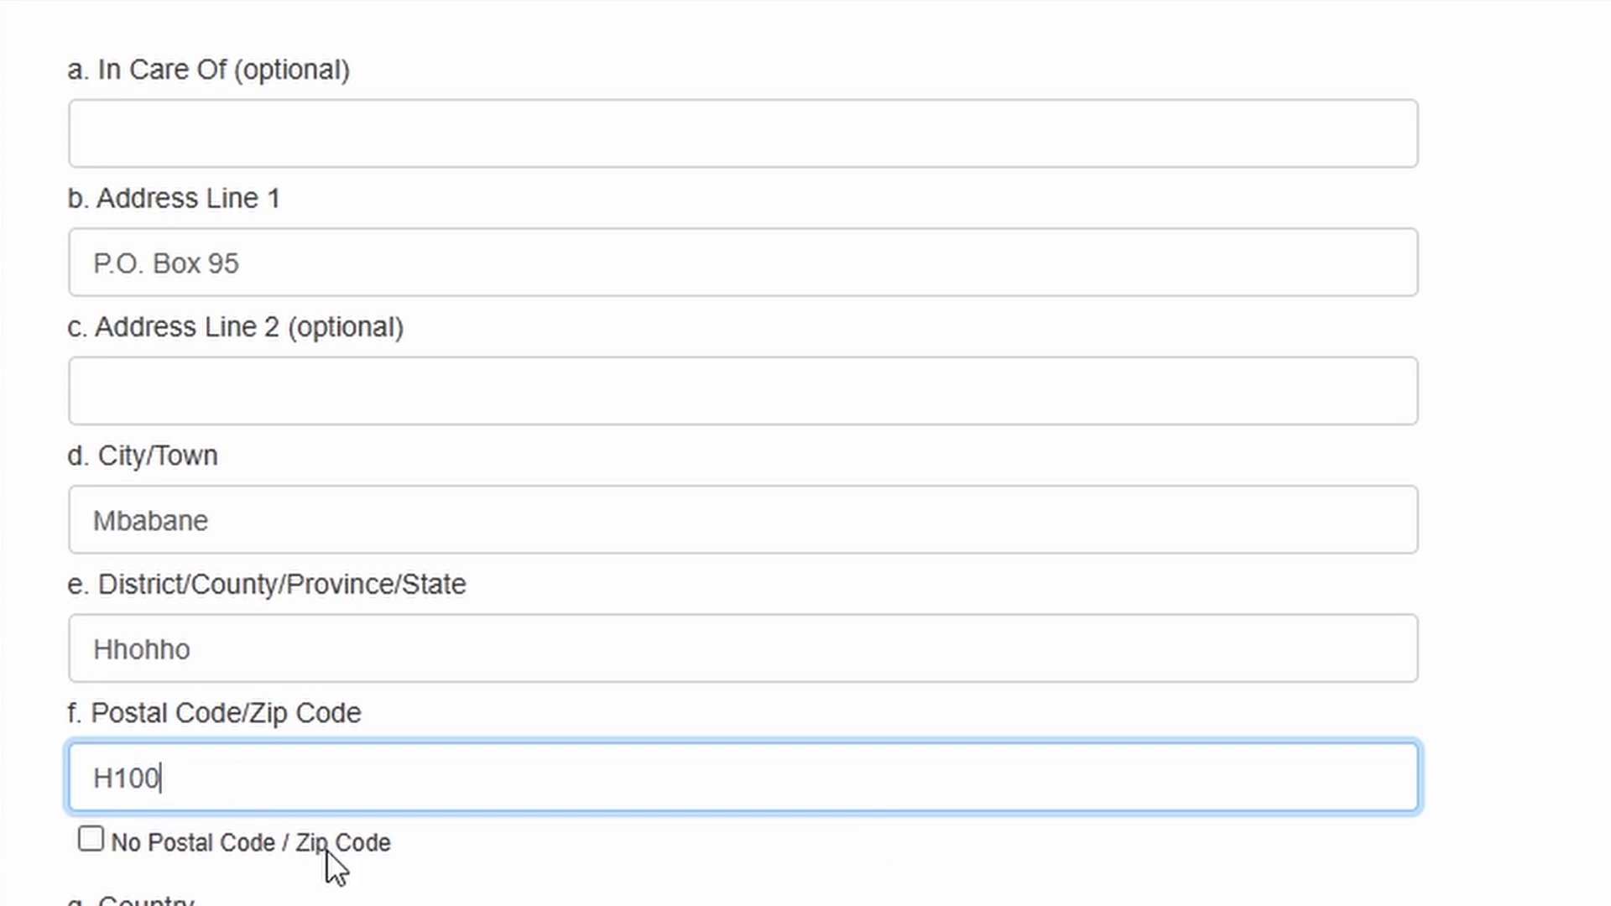
scroll(332, 754, down, 3)
click(344, 696)
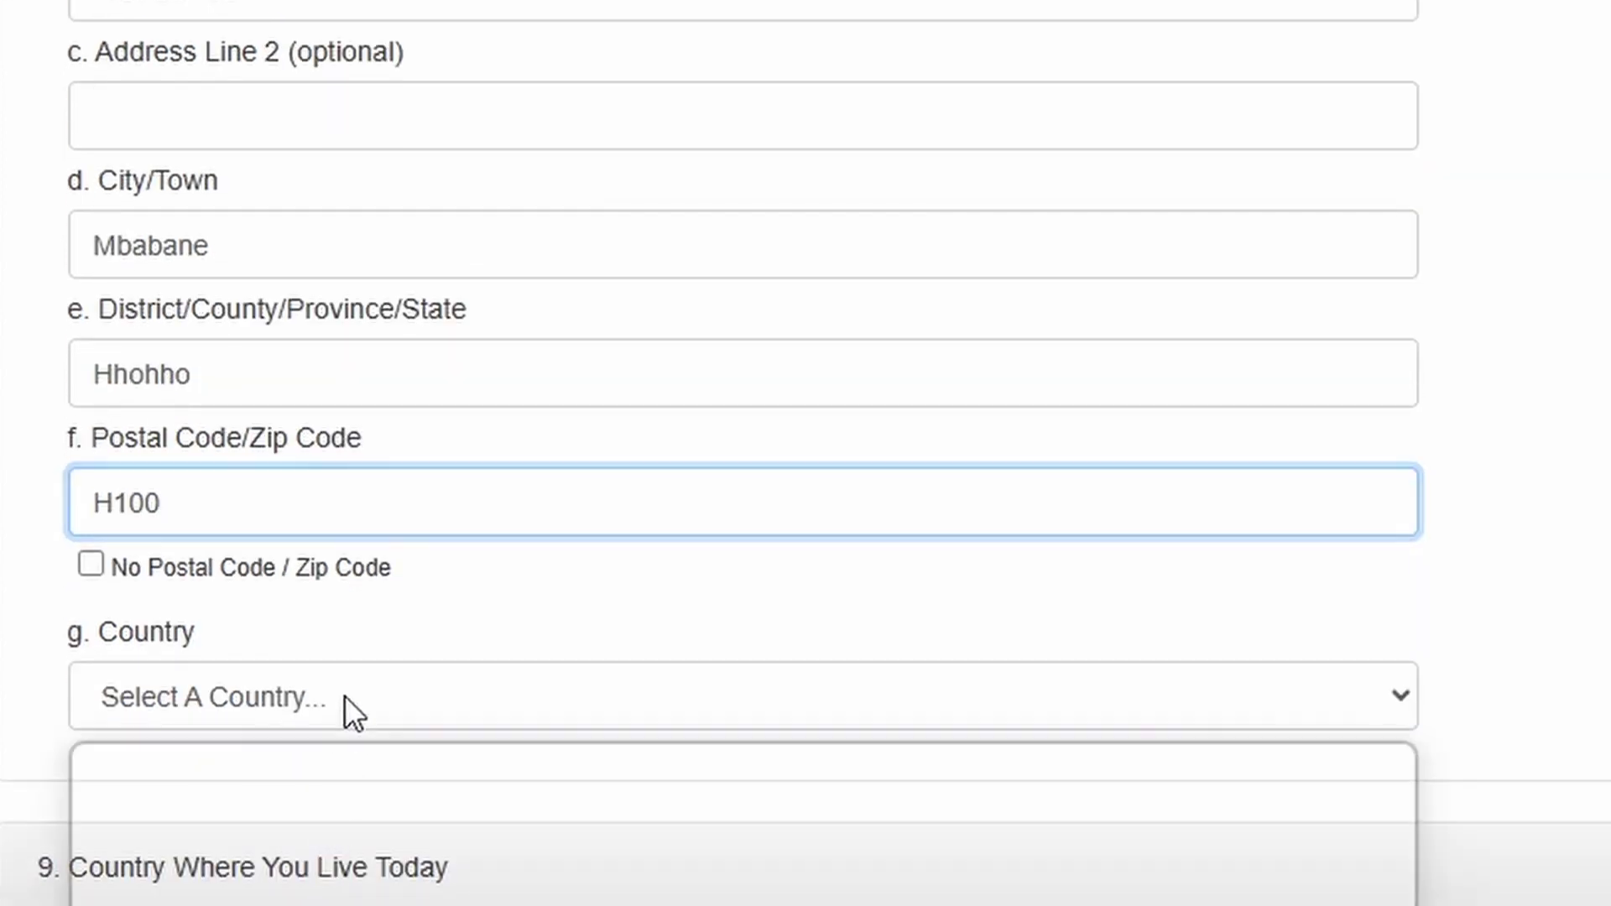
key(e)
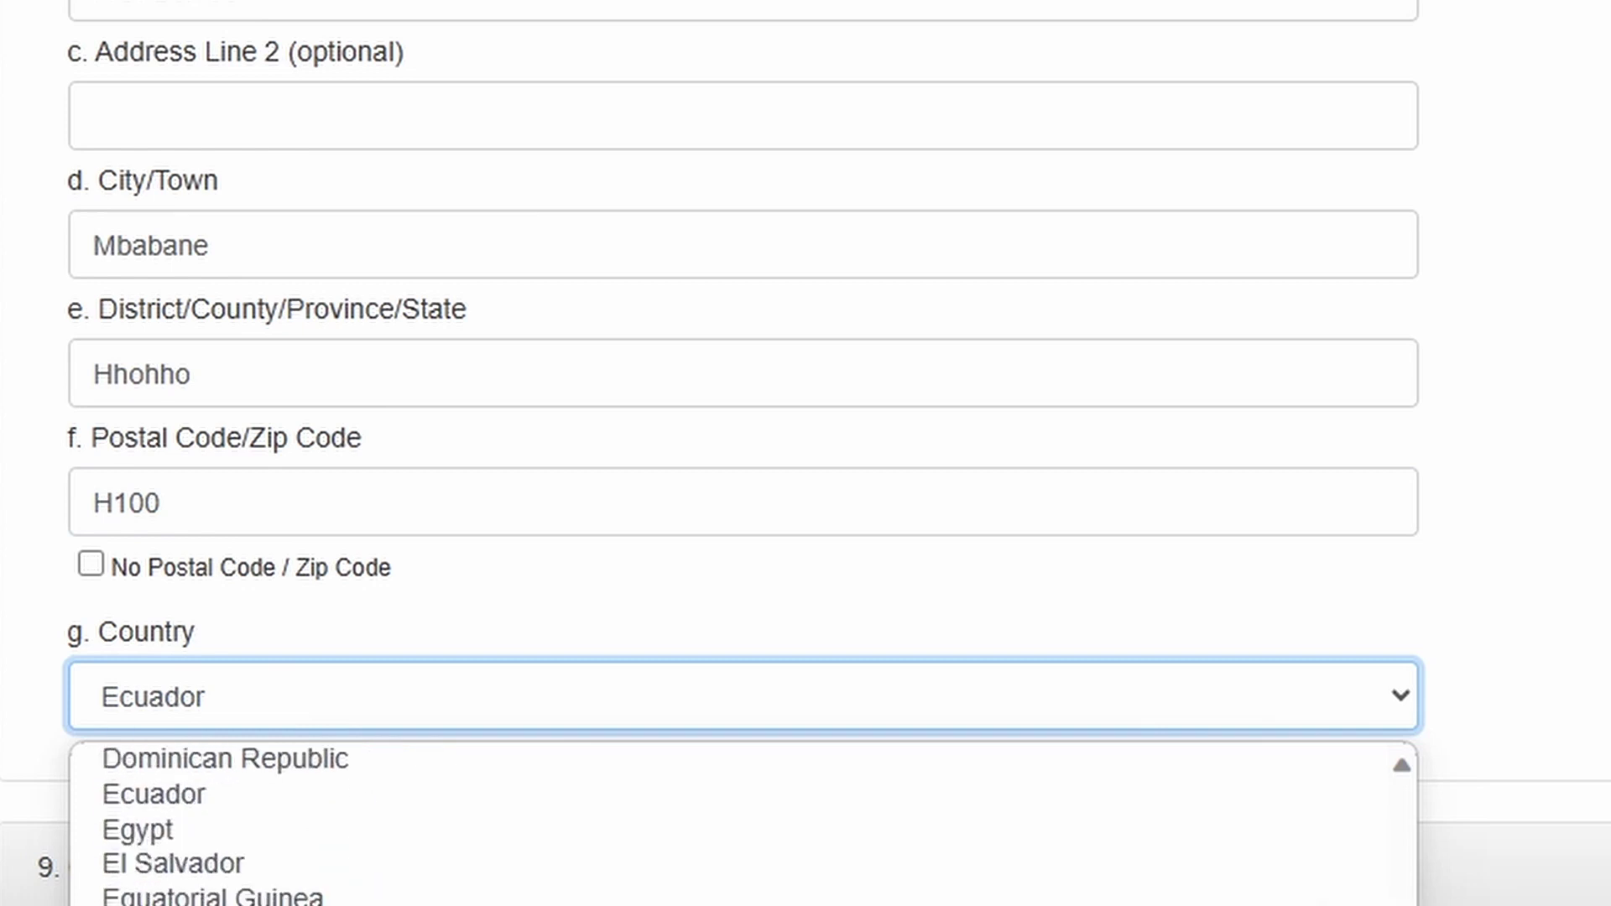
text(esw)
key(Return)
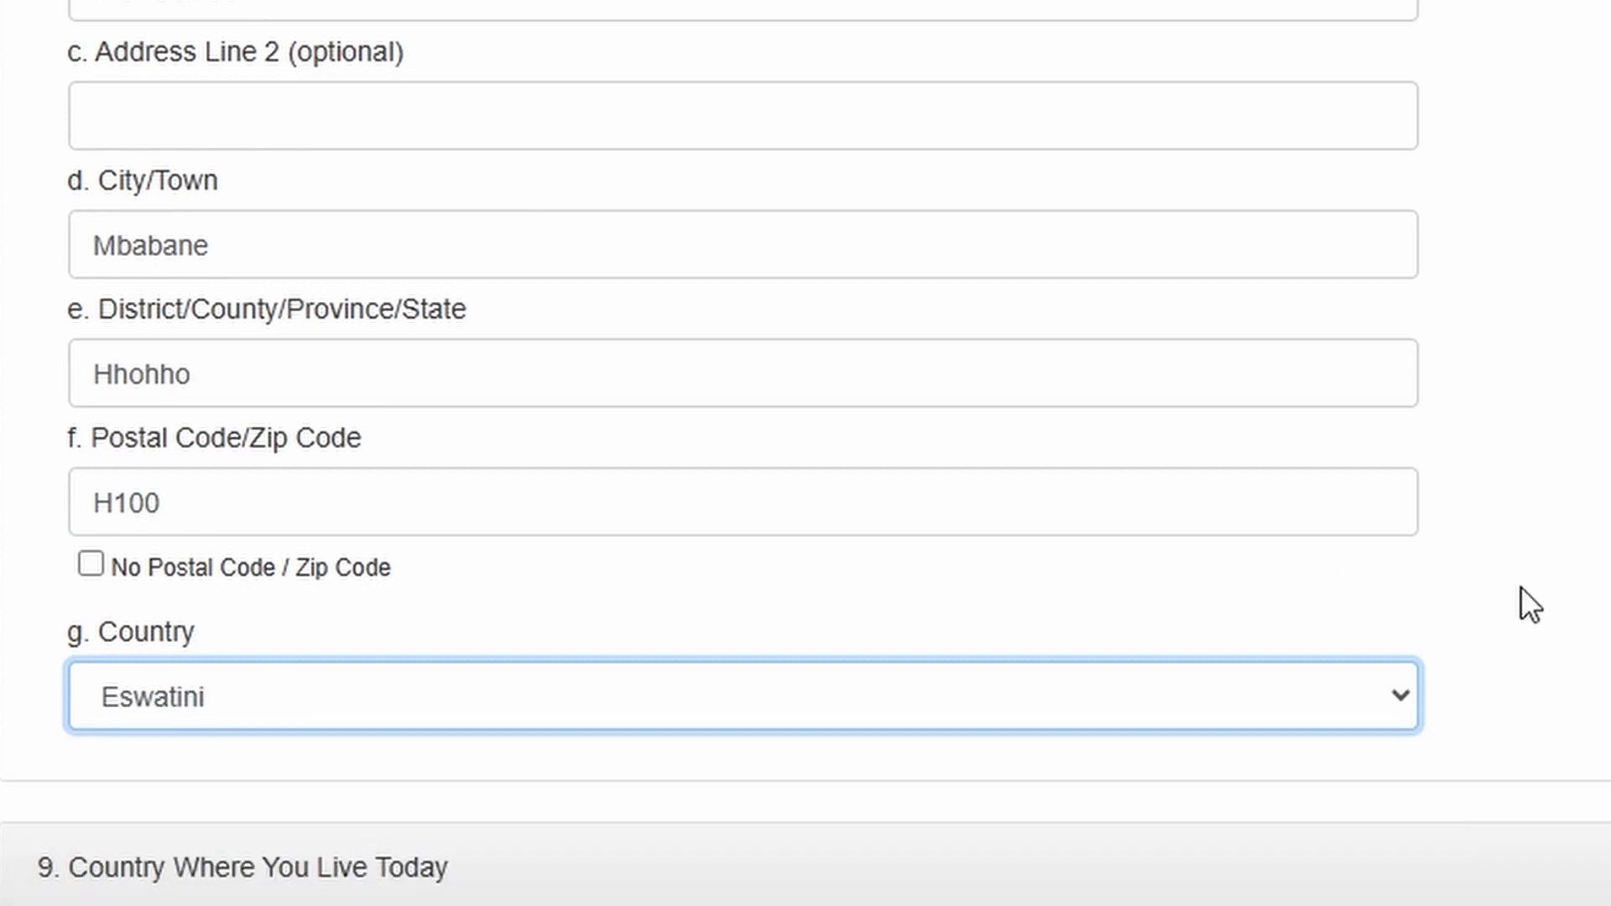
scroll(1509, 522, up, 3)
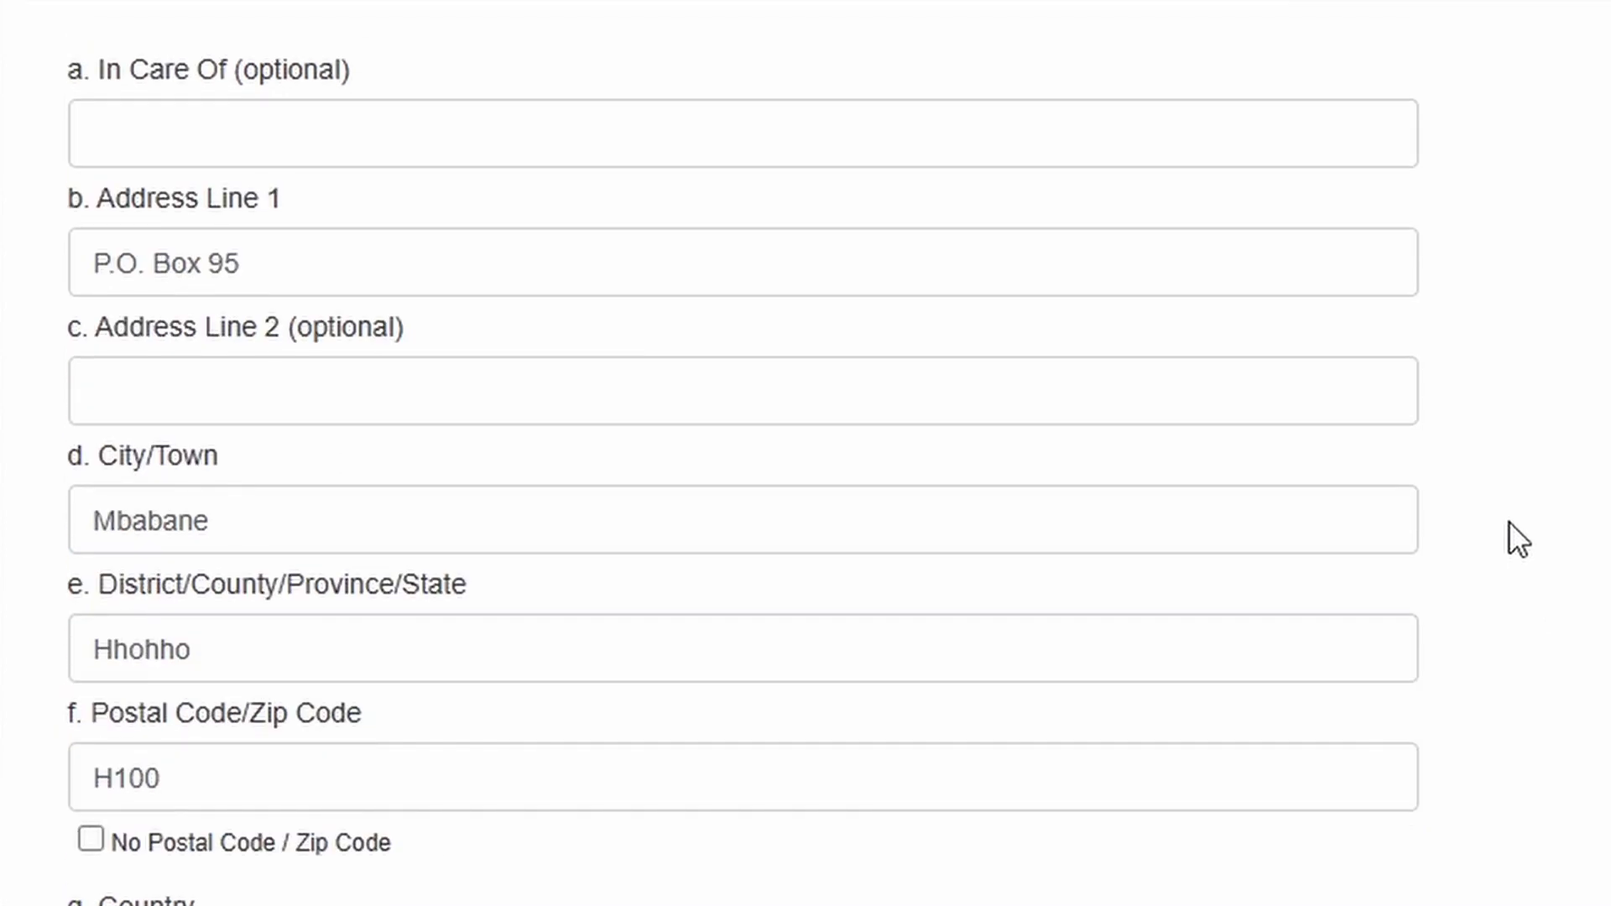
scroll(1447, 753, up, 3)
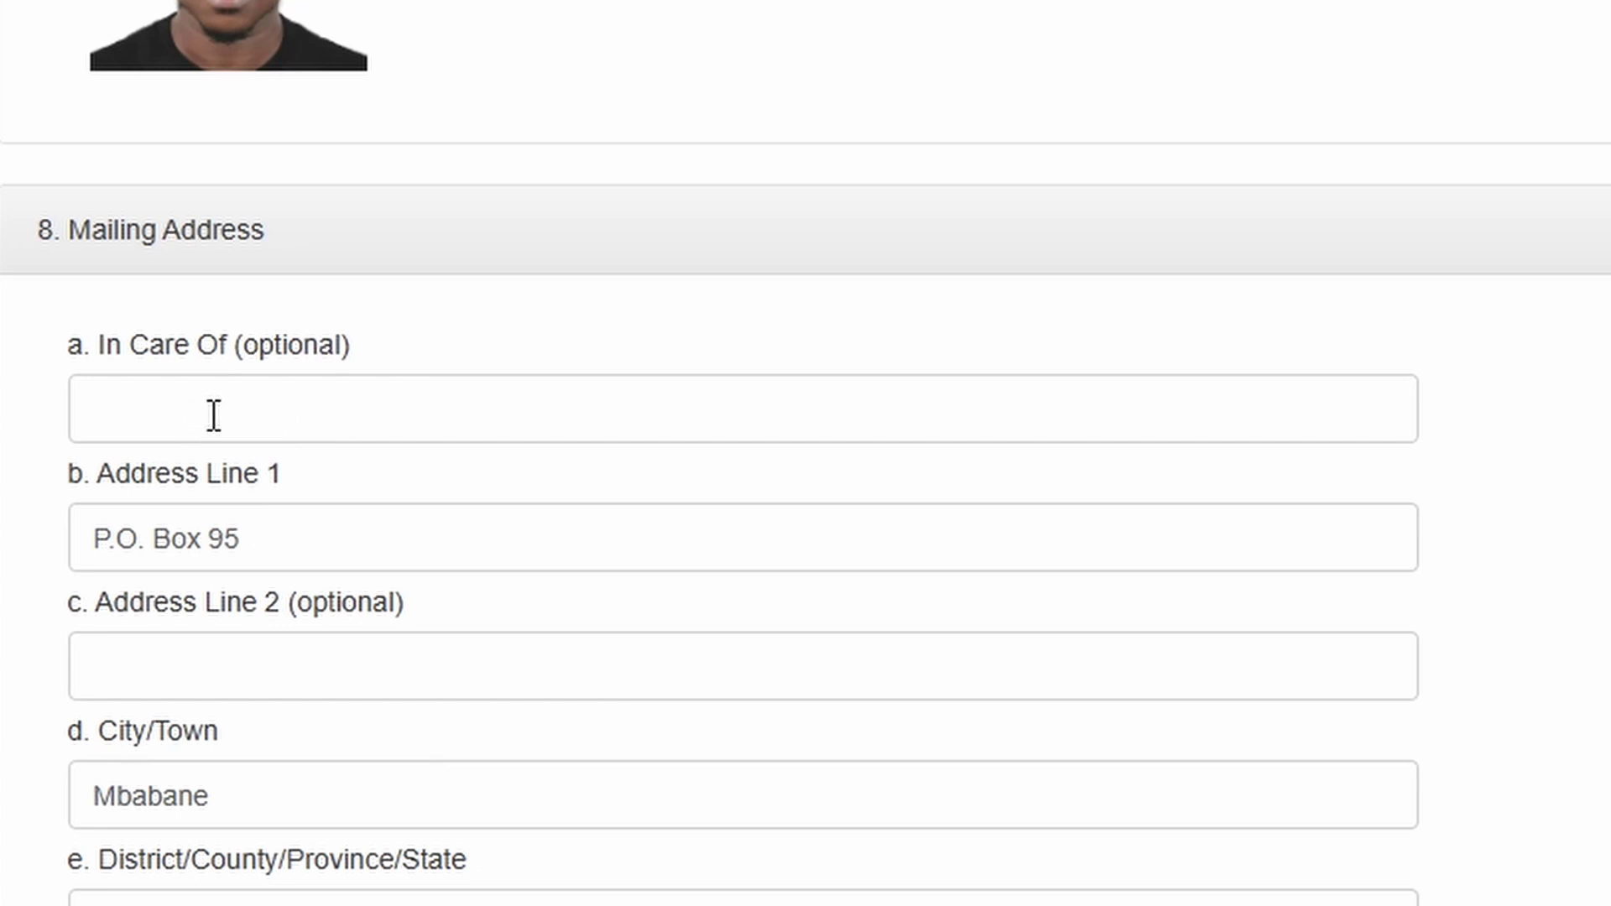
scroll(134, 593, down, 3)
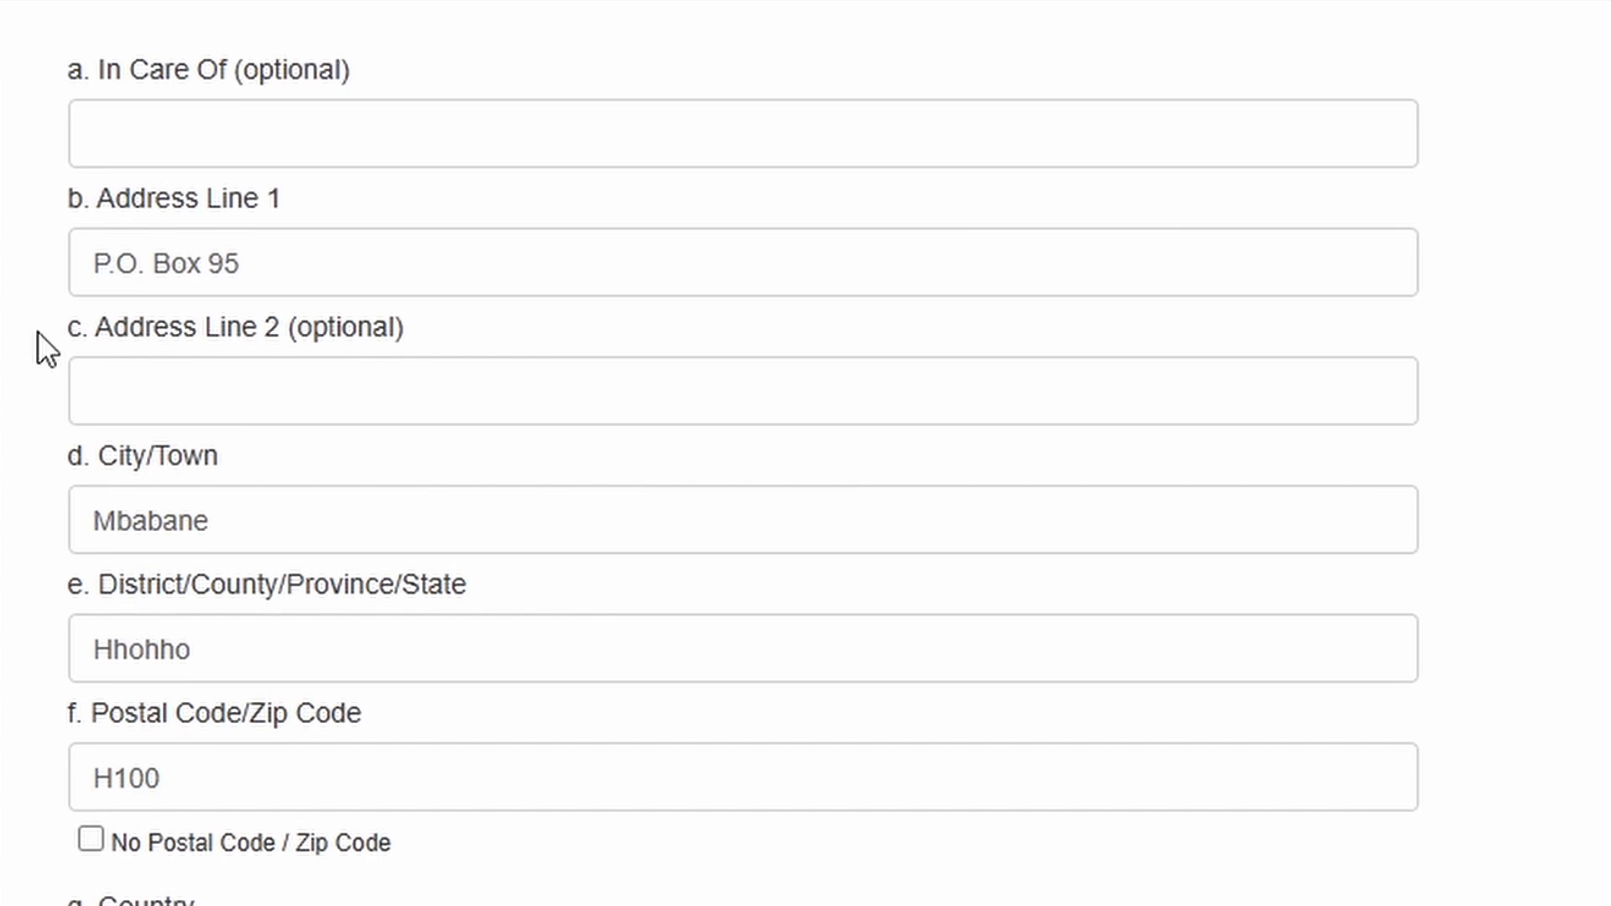
scroll(38, 396, down, 9)
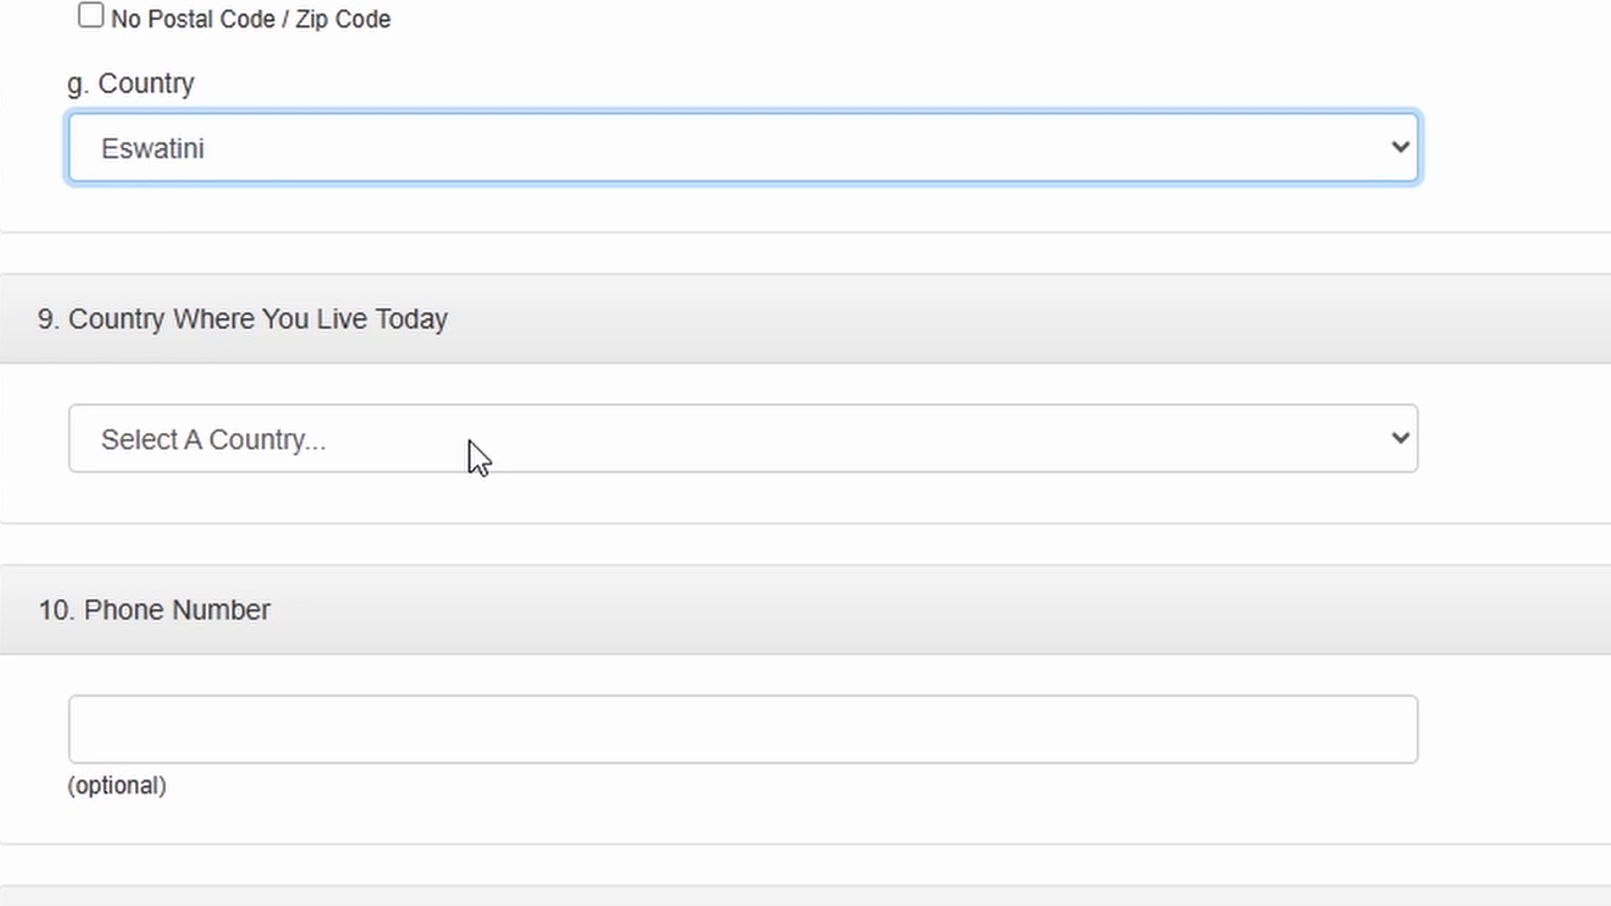
- Set the country where the entrant lives today to Eswatini
click(470, 440)
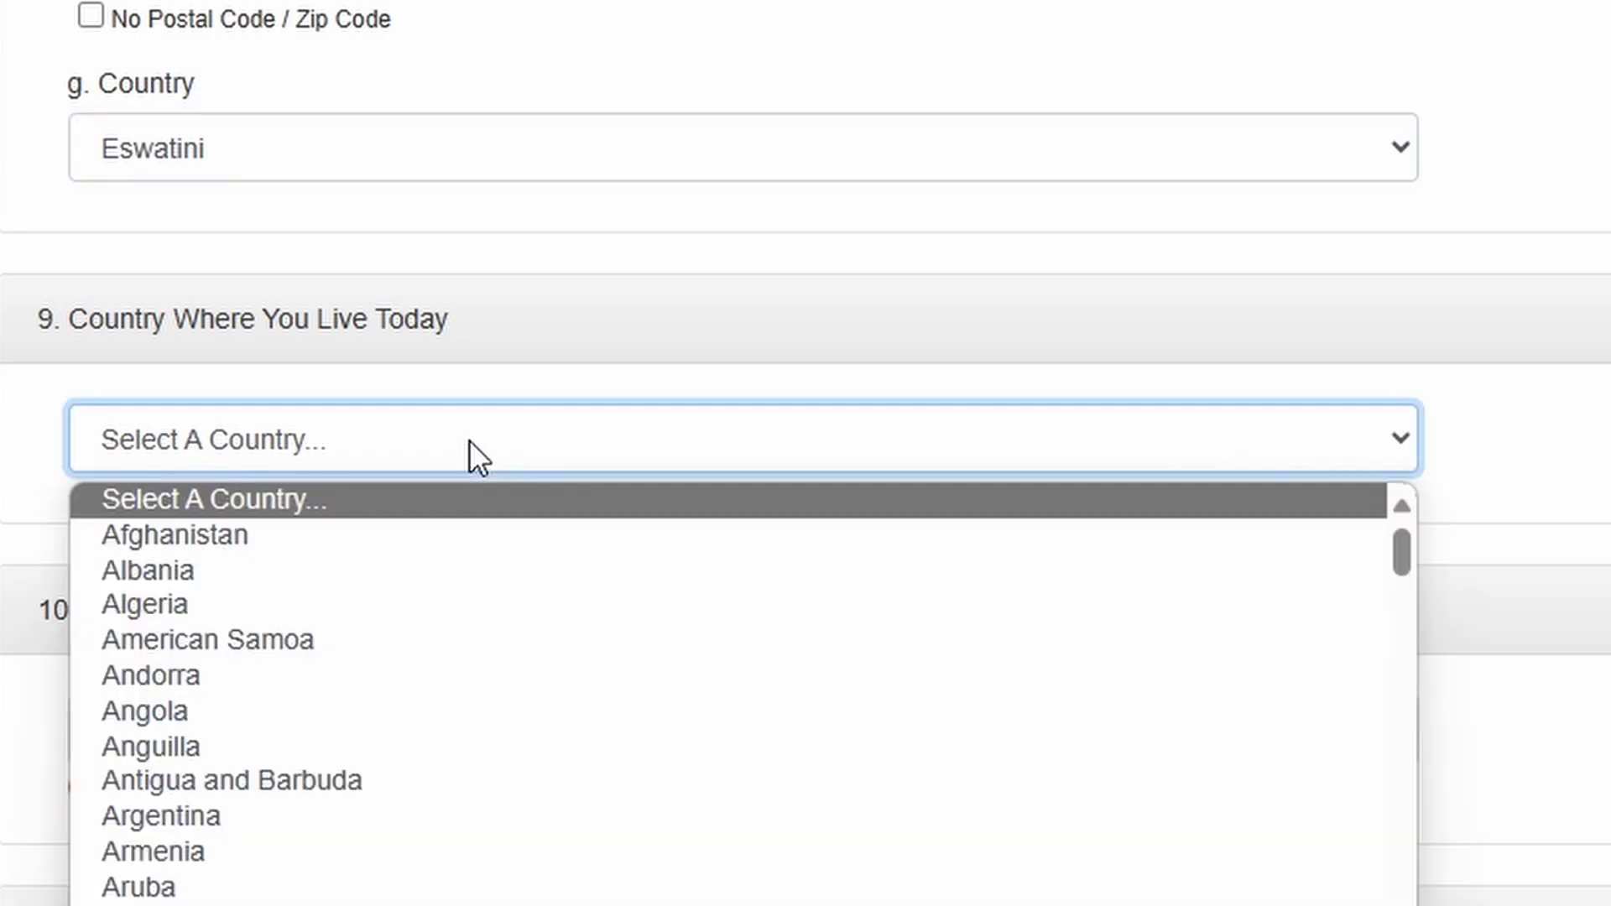
key(e)
scroll(430, 621, down, 4)
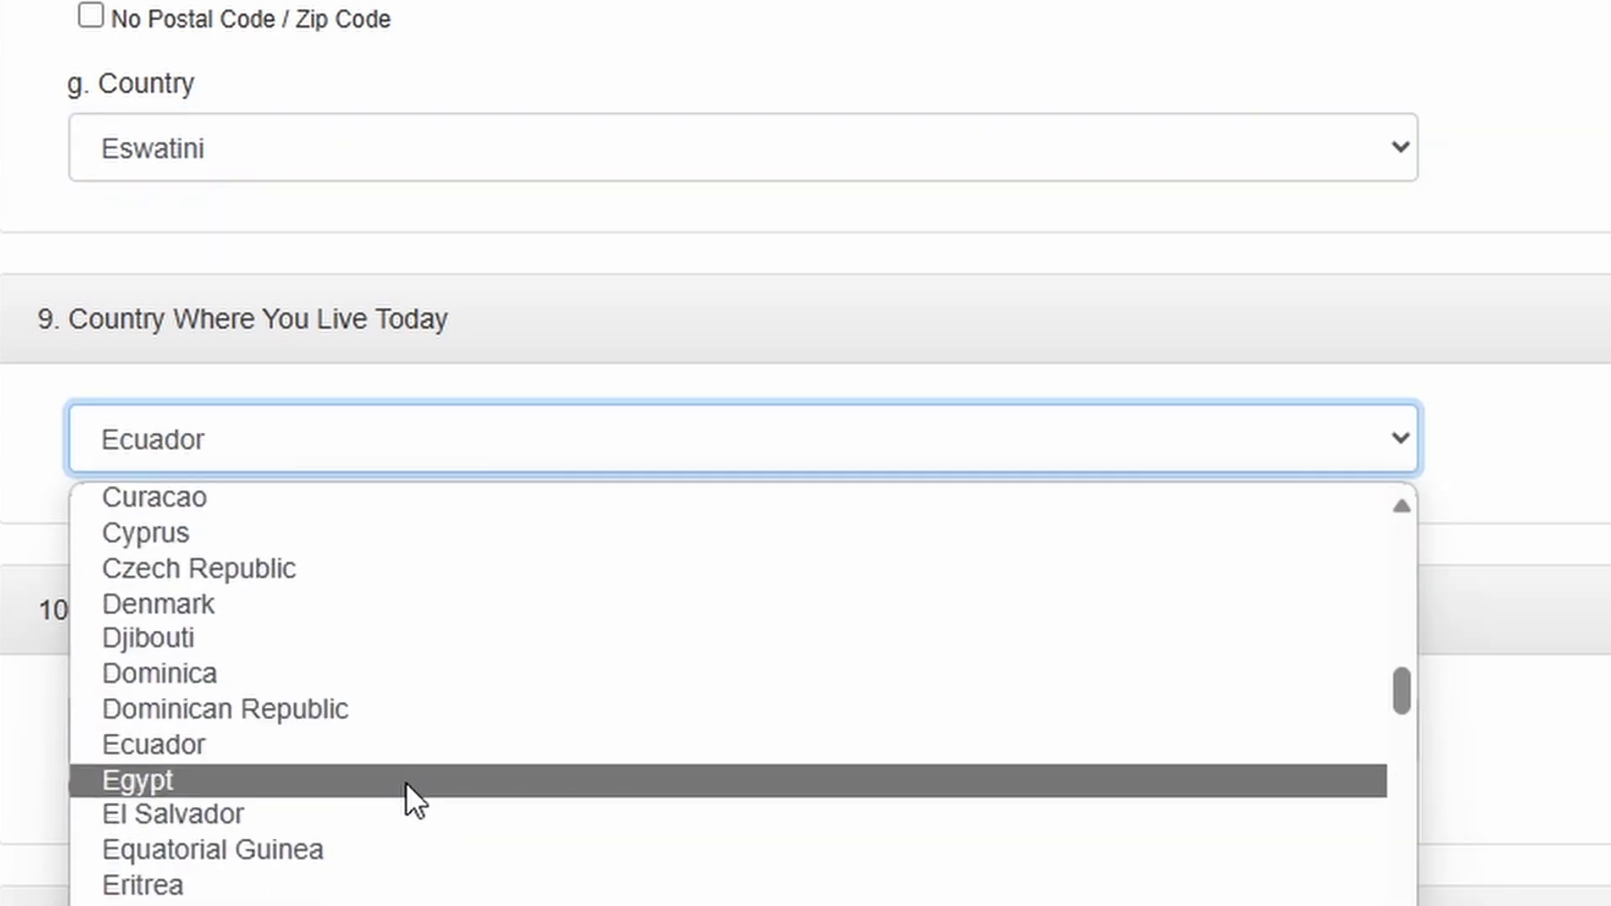
scroll(388, 811, down, 1)
click(346, 850)
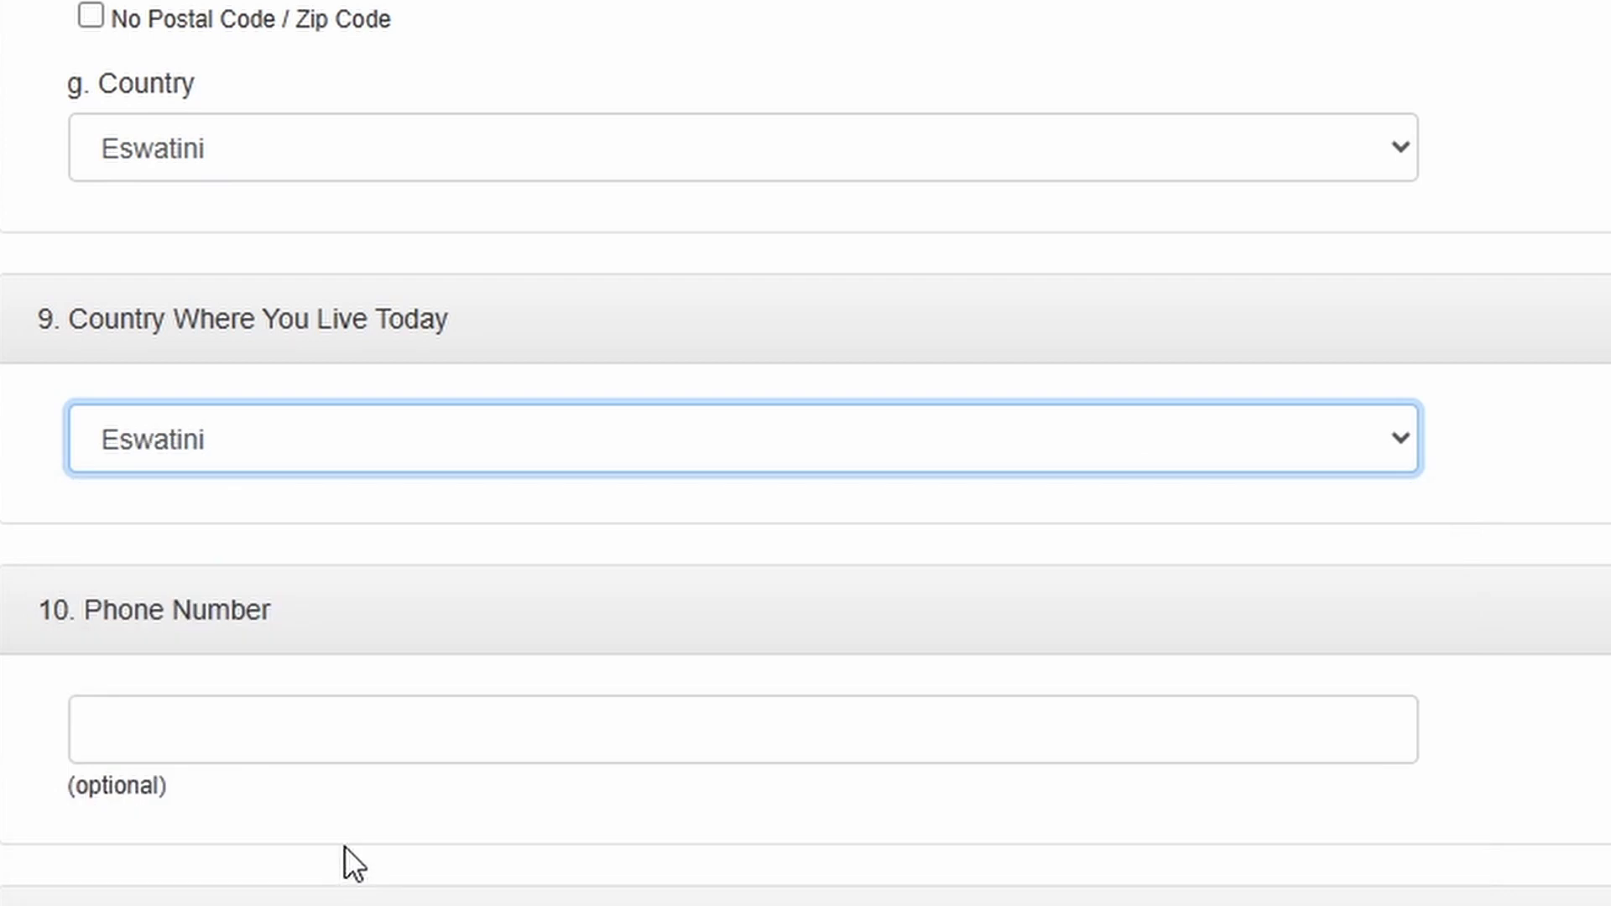
scroll(345, 834, down, 6)
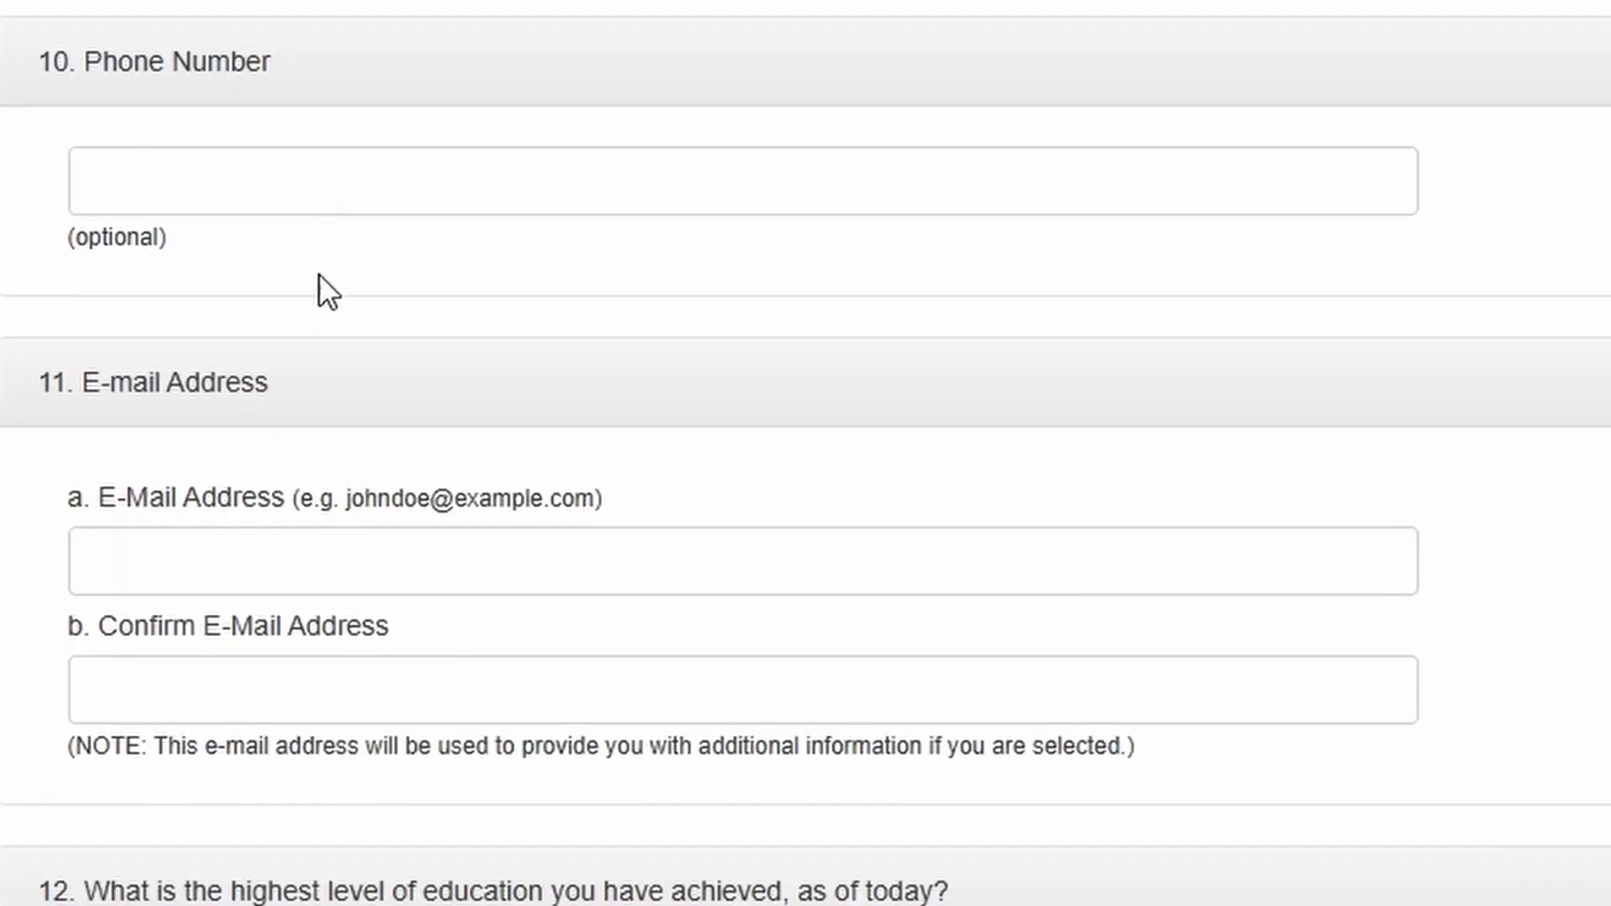
- Enter the entrant's e-mail address from the browser's saved suggestion
click(272, 552)
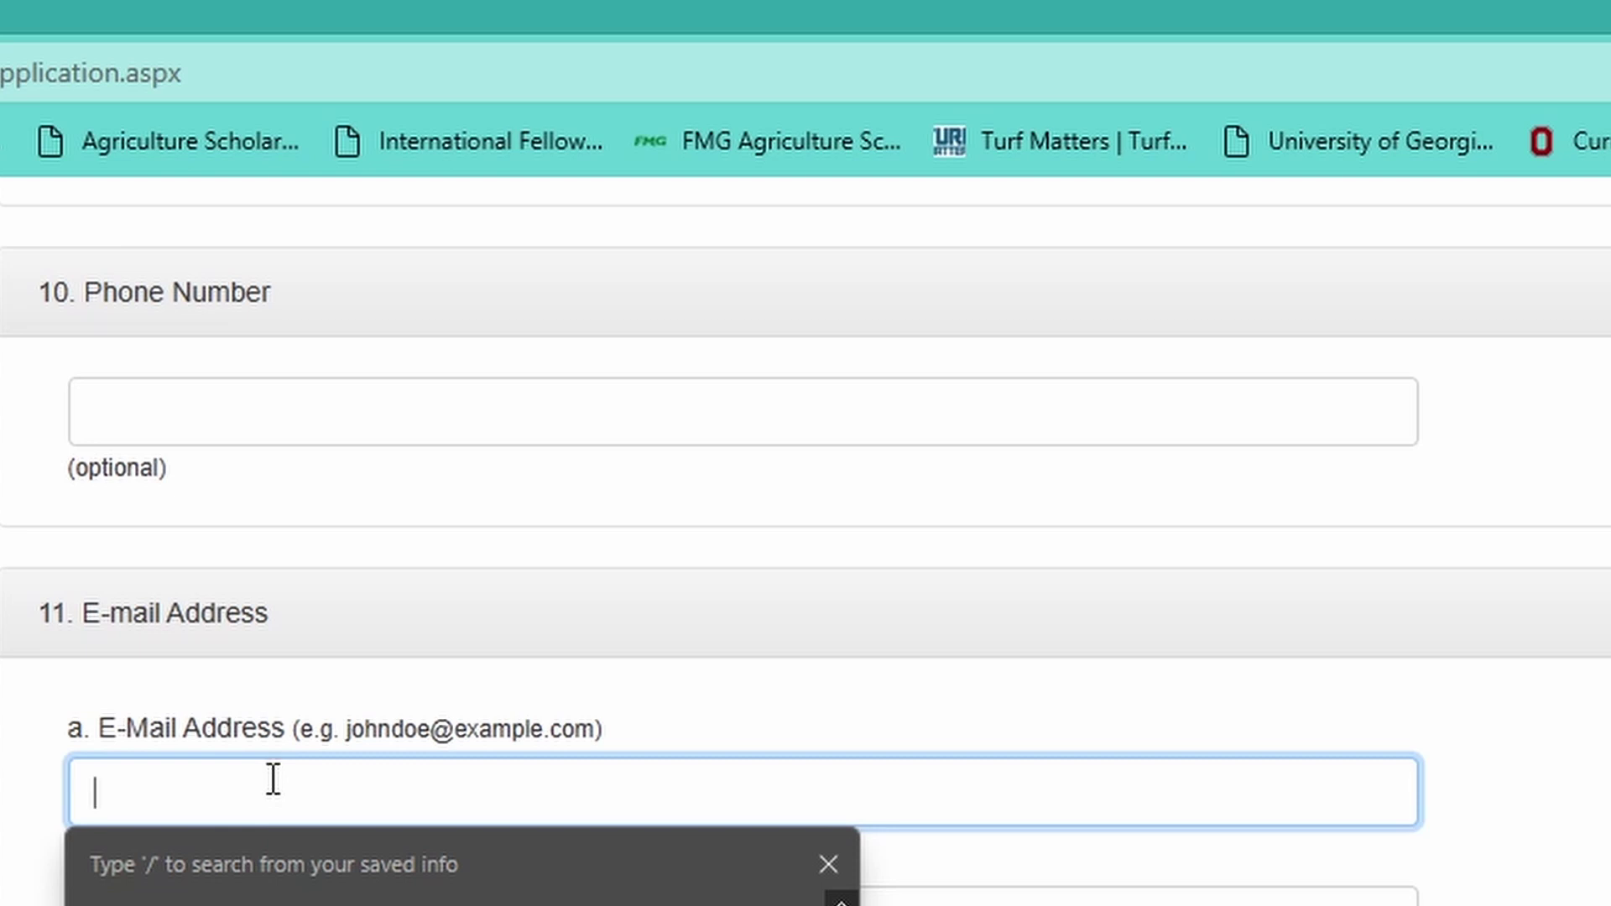
text(O)
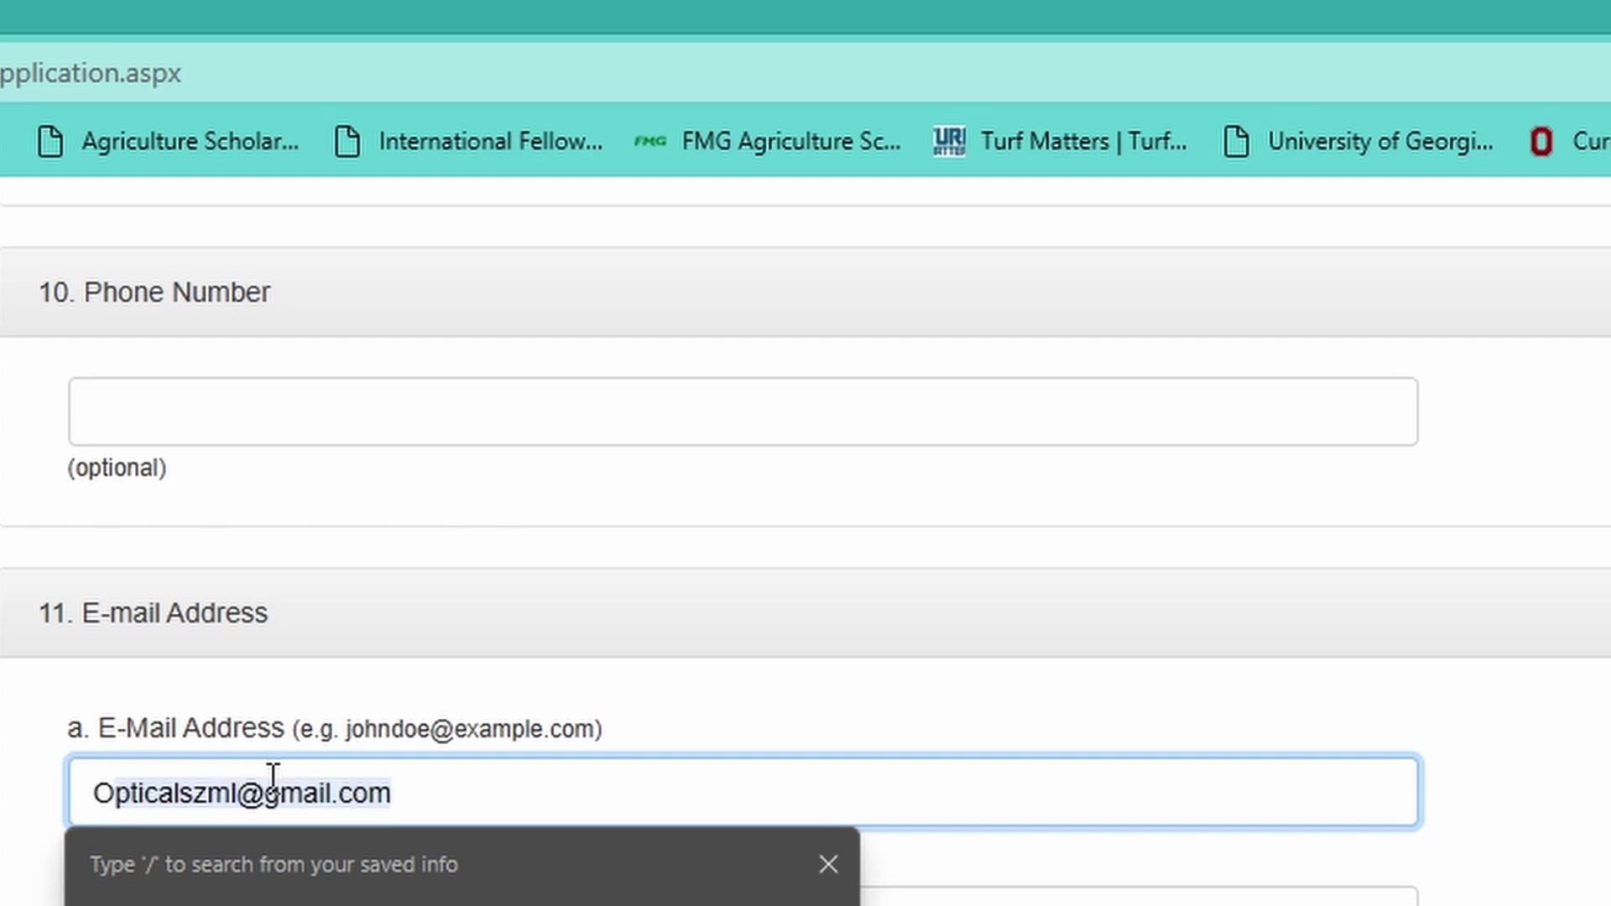
text(PTICA)
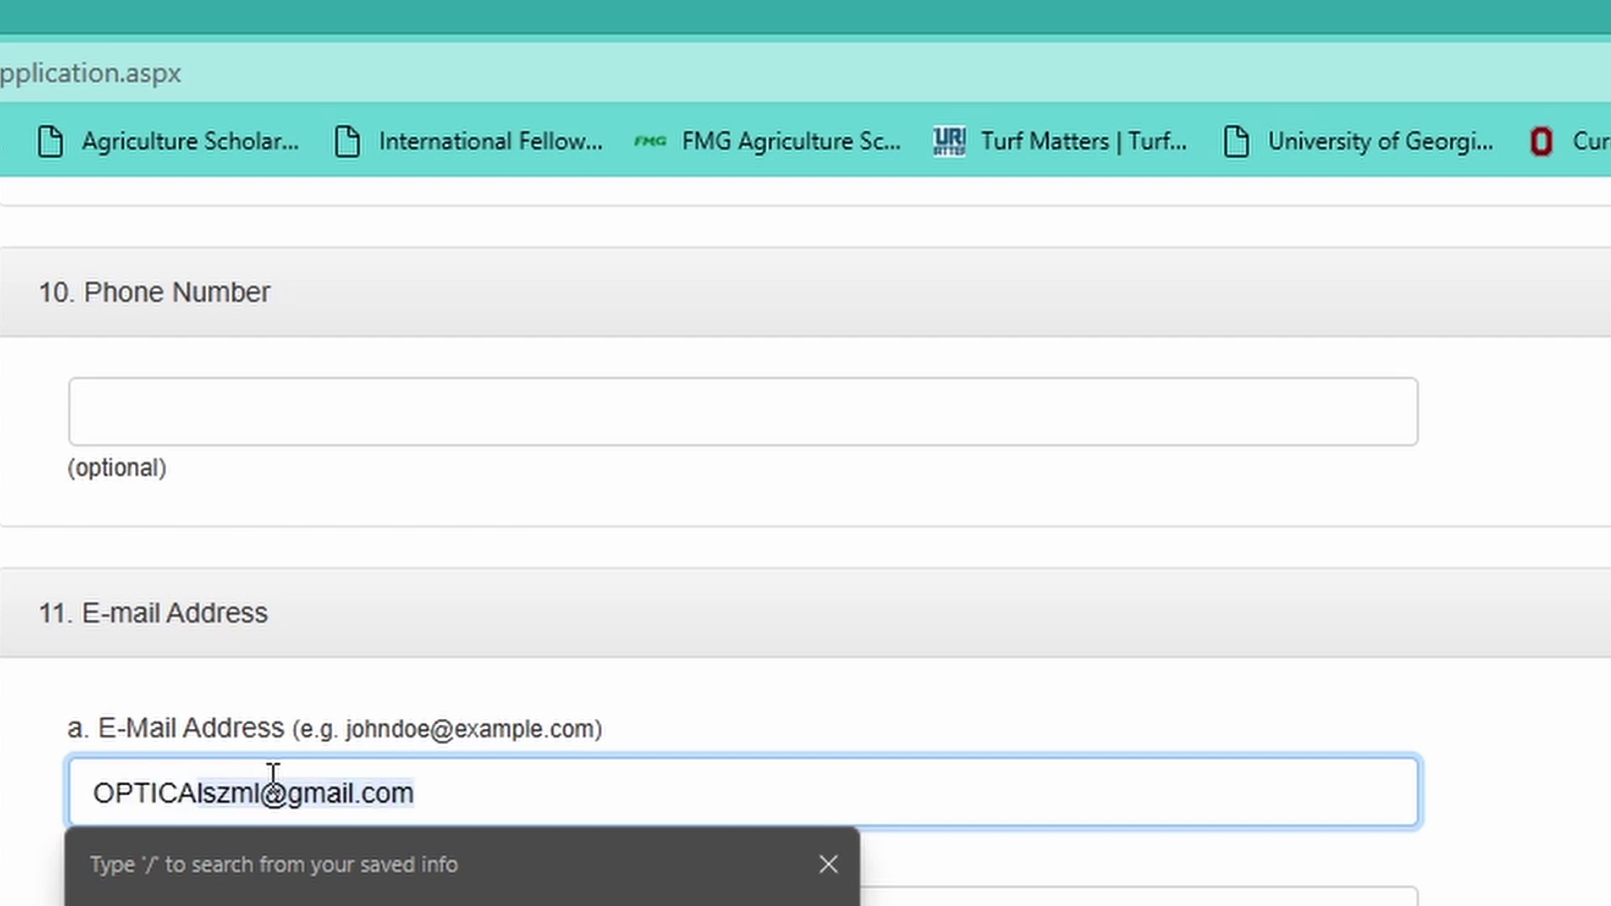
key(BackSpace)
key(BackSpace)
key(BackSpace)
key(BackSpace)
key(BackSpace)
key(BackSpace)
key(BackSpace)
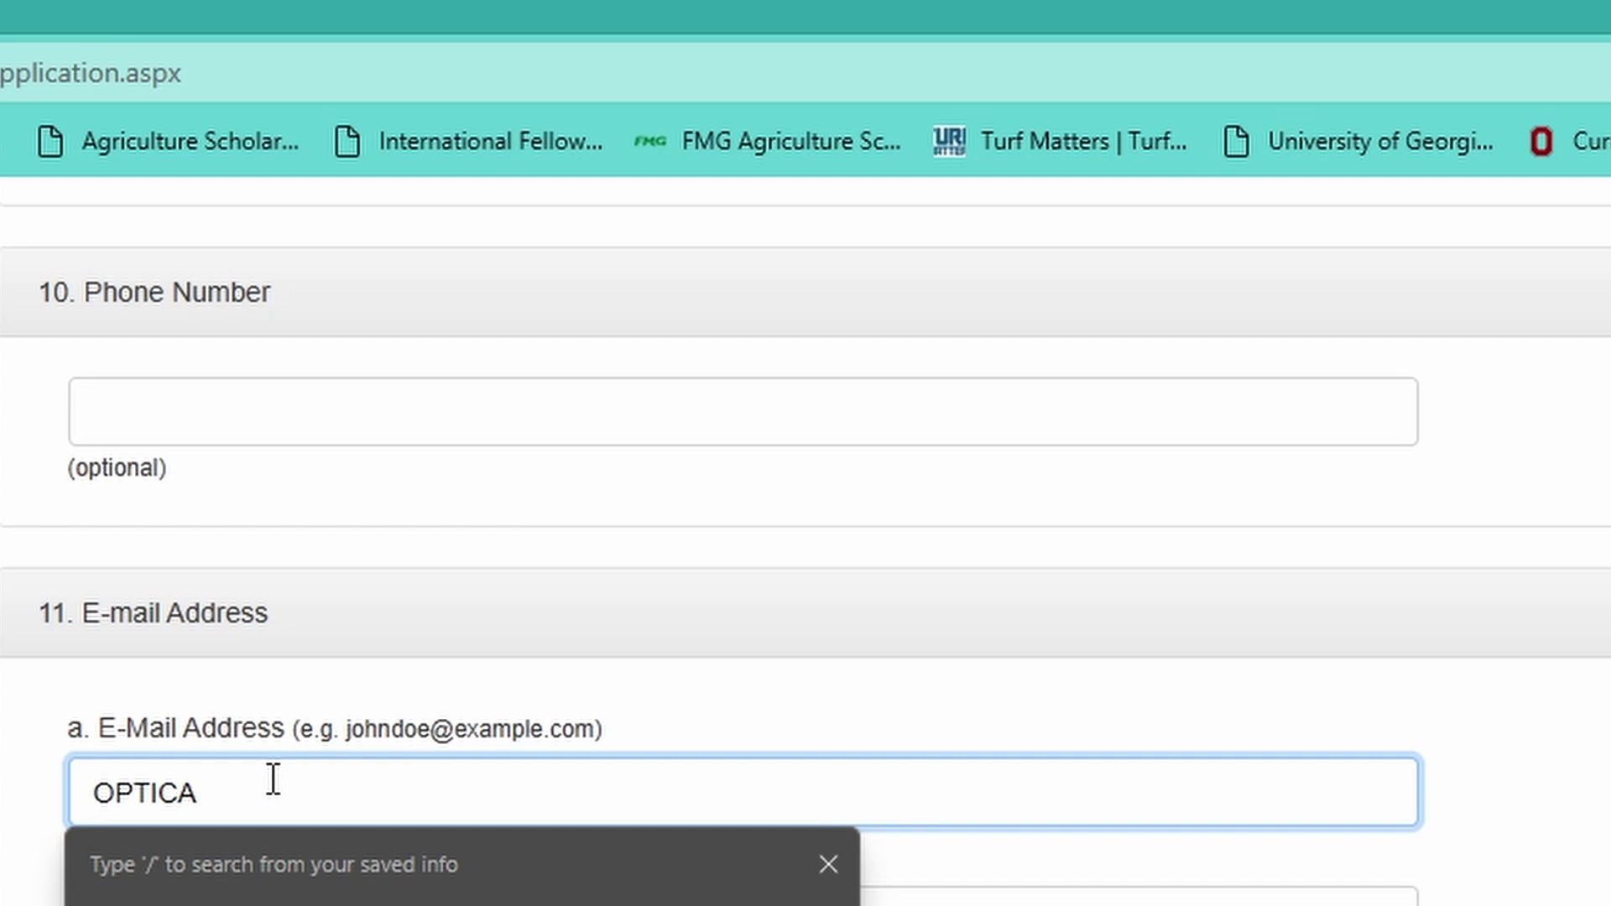
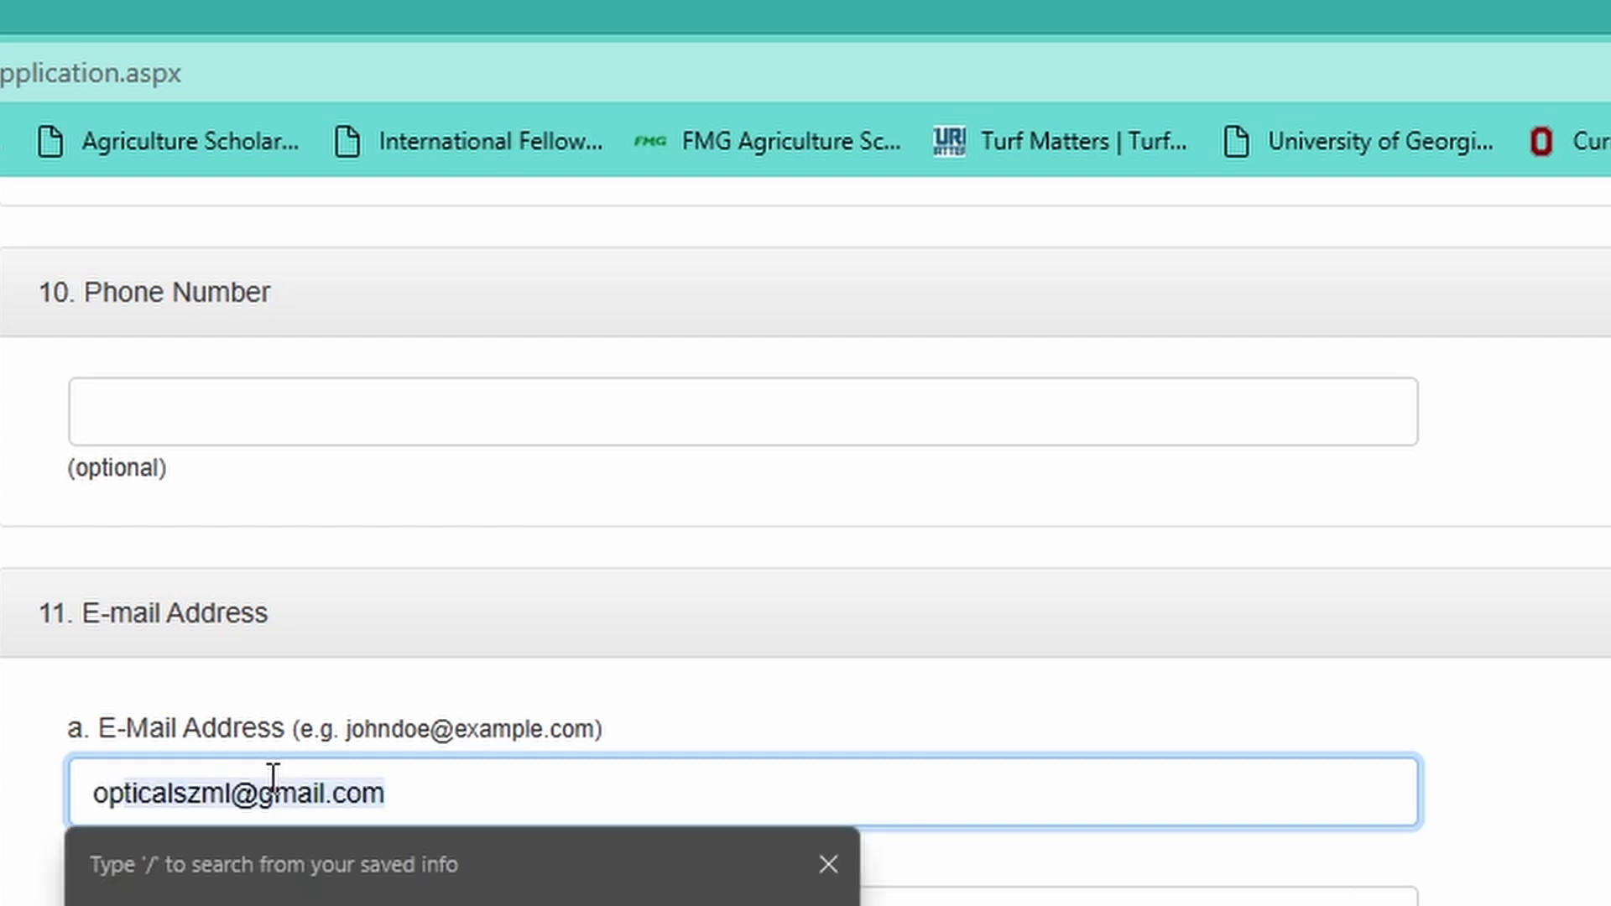
key(Right)
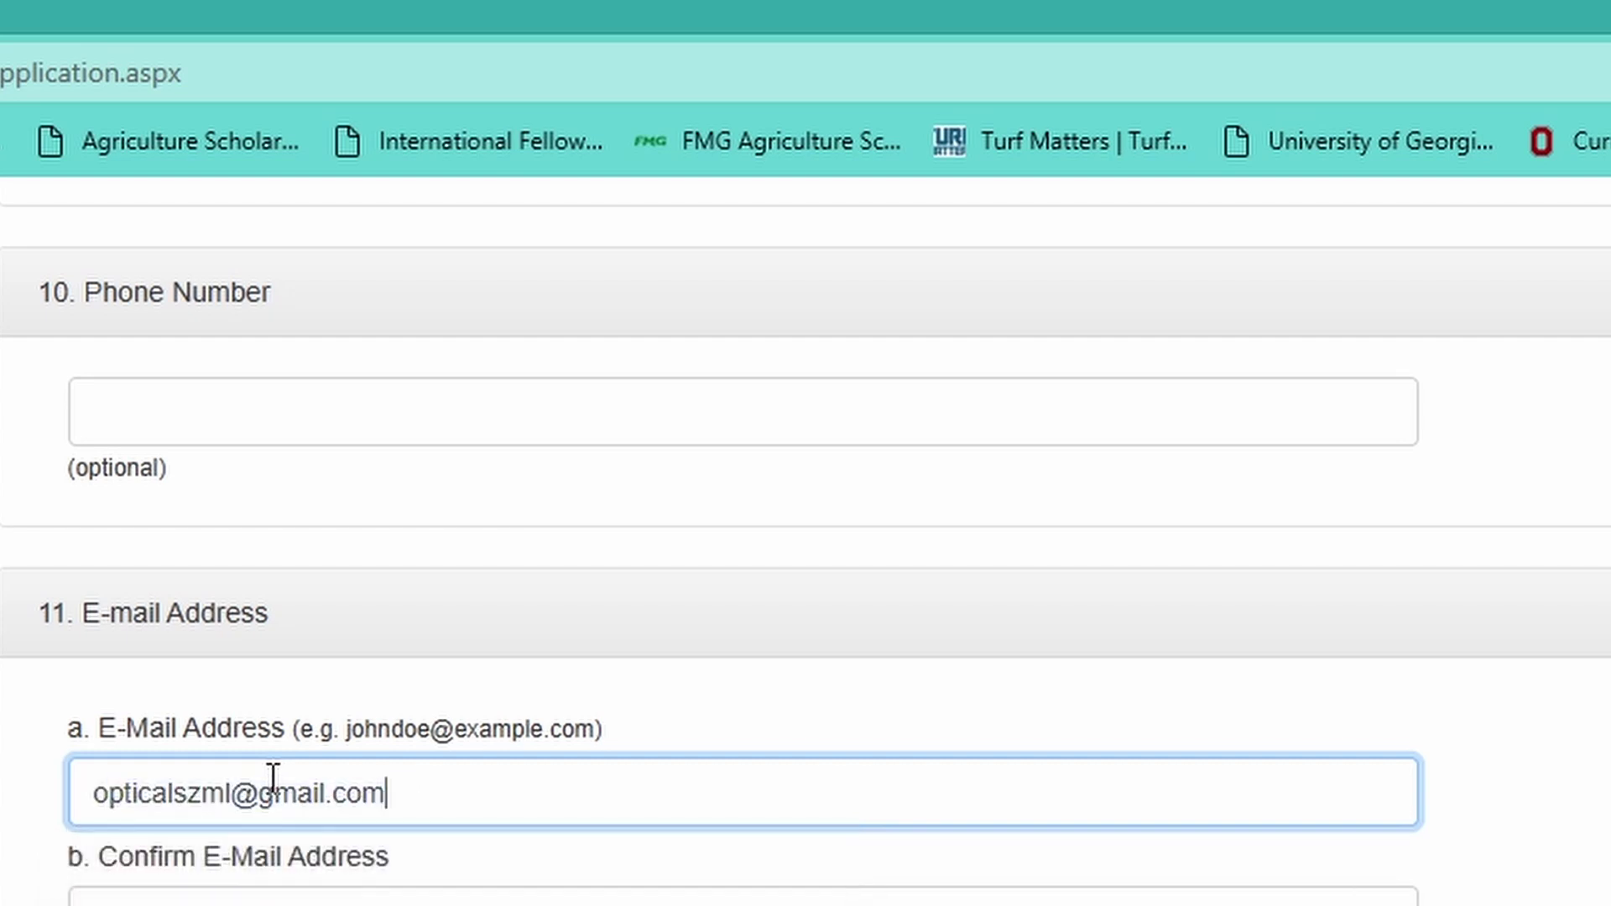
click(299, 902)
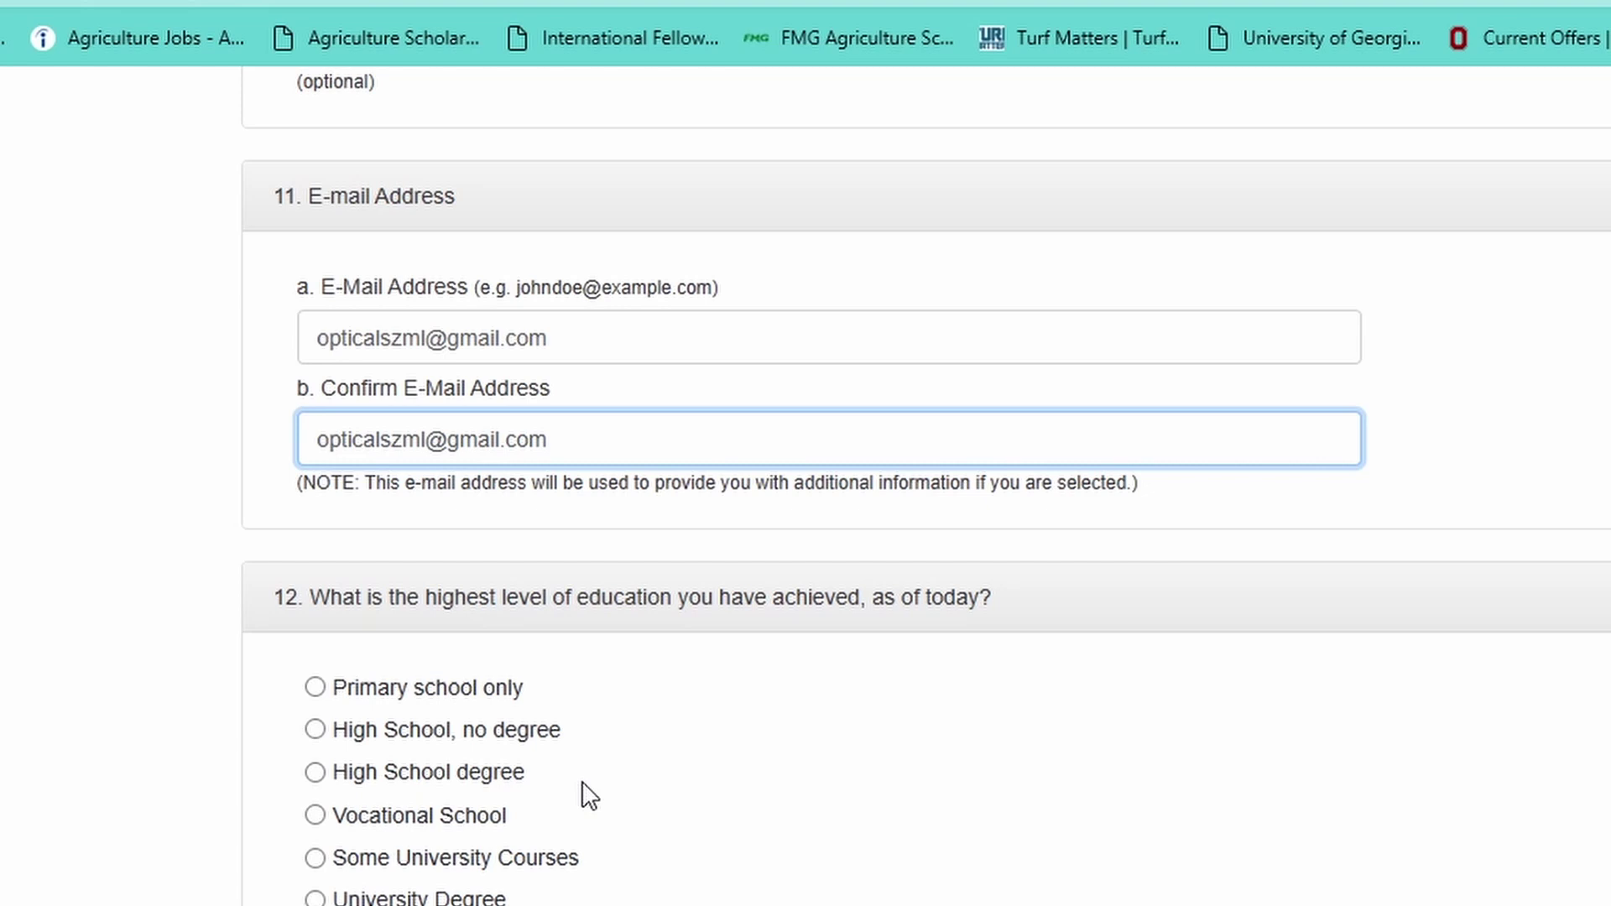
- Select Master's Degree as the entrant's highest education level
scroll(588, 797, down, 3)
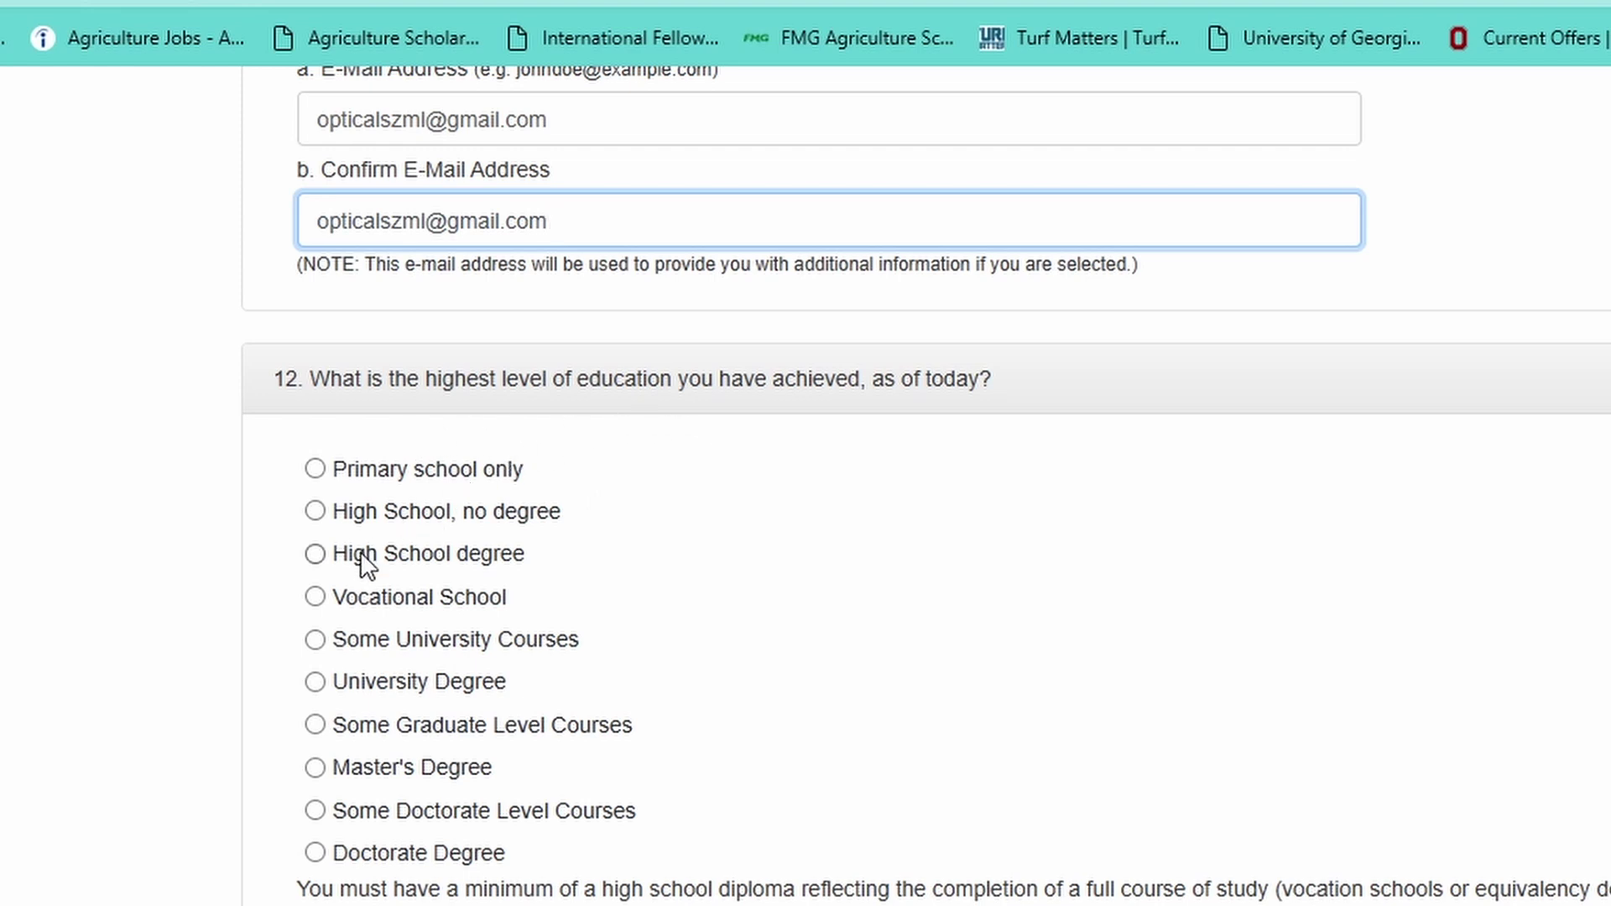
click(317, 768)
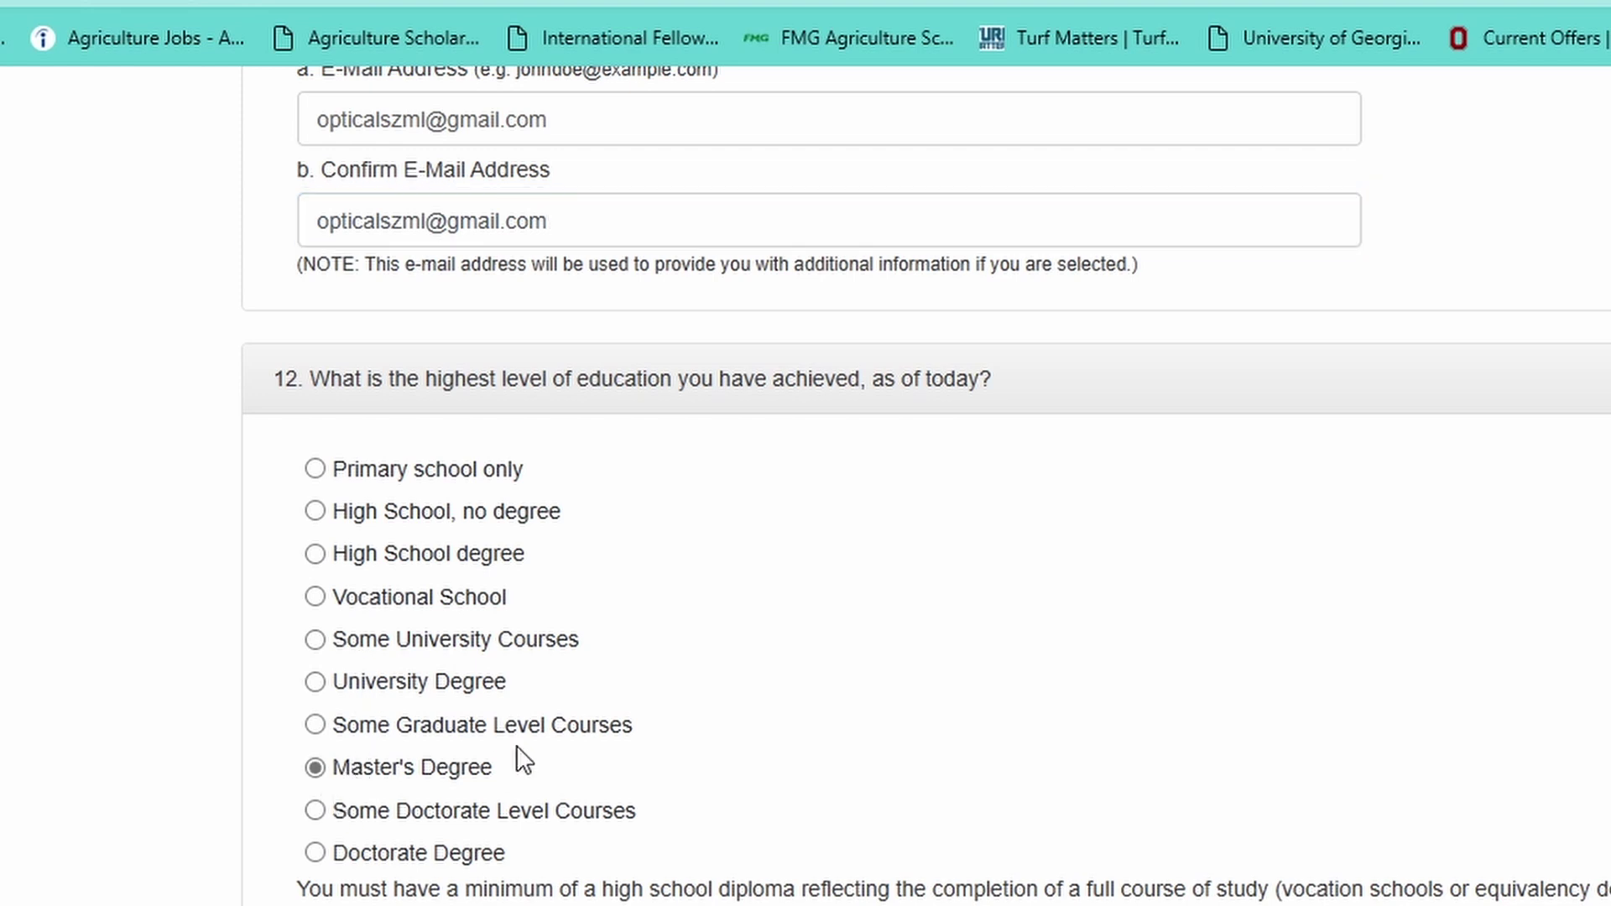
scroll(518, 757, down, 3)
scroll(519, 747, down, 5)
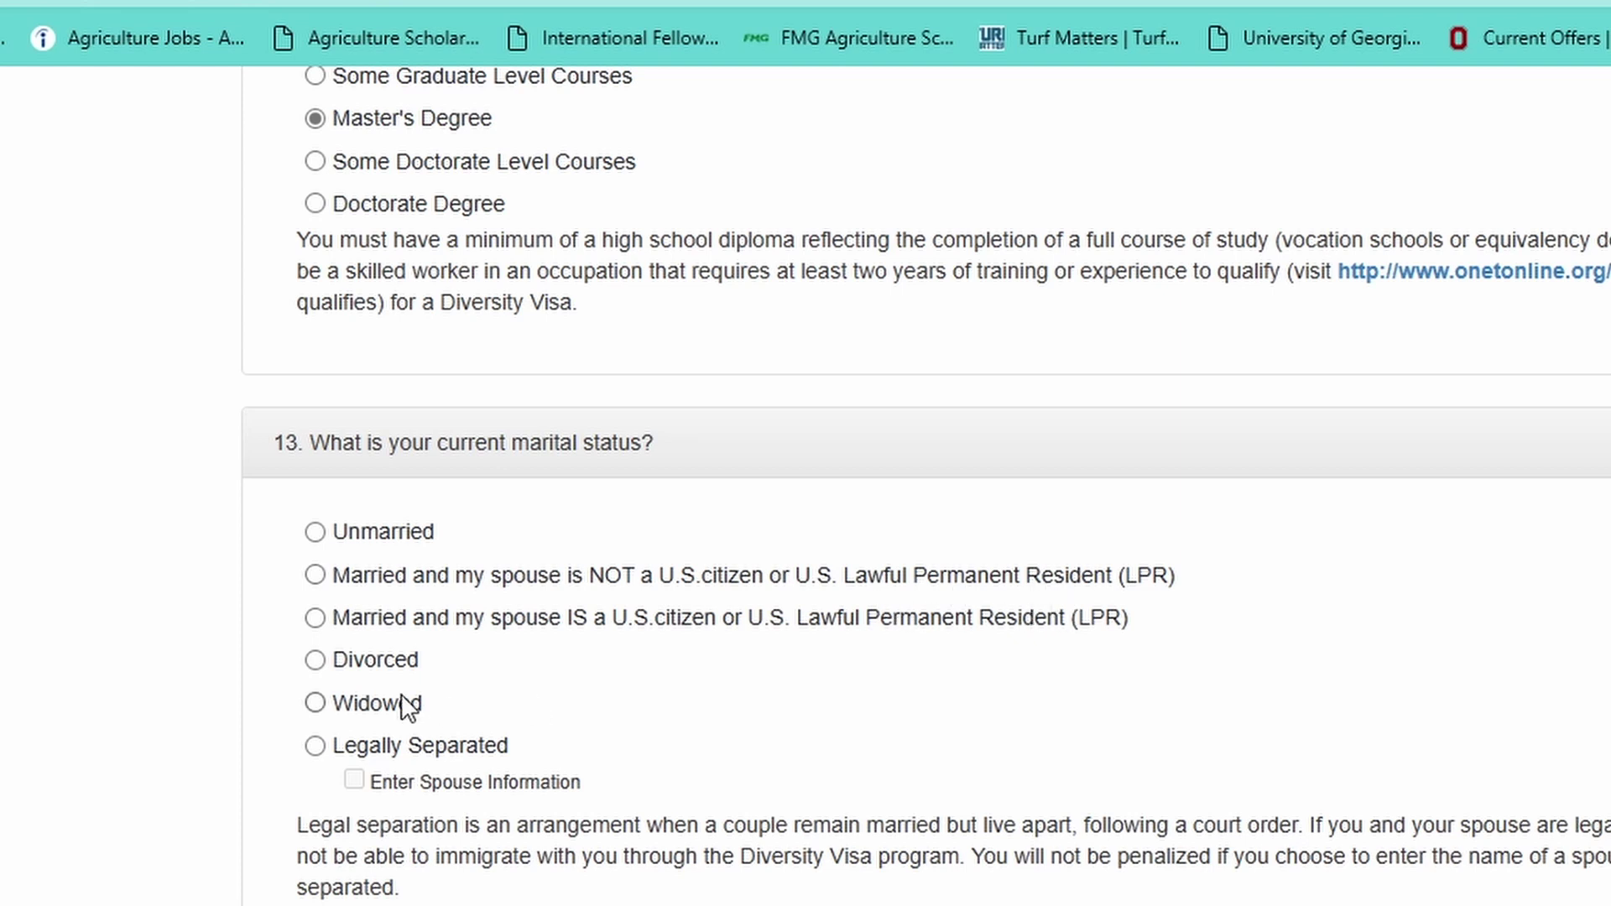
- Record marriage to a non-U.S. citizen with 1 child, then continue to Part Two
click(315, 576)
scroll(316, 587, down, 5)
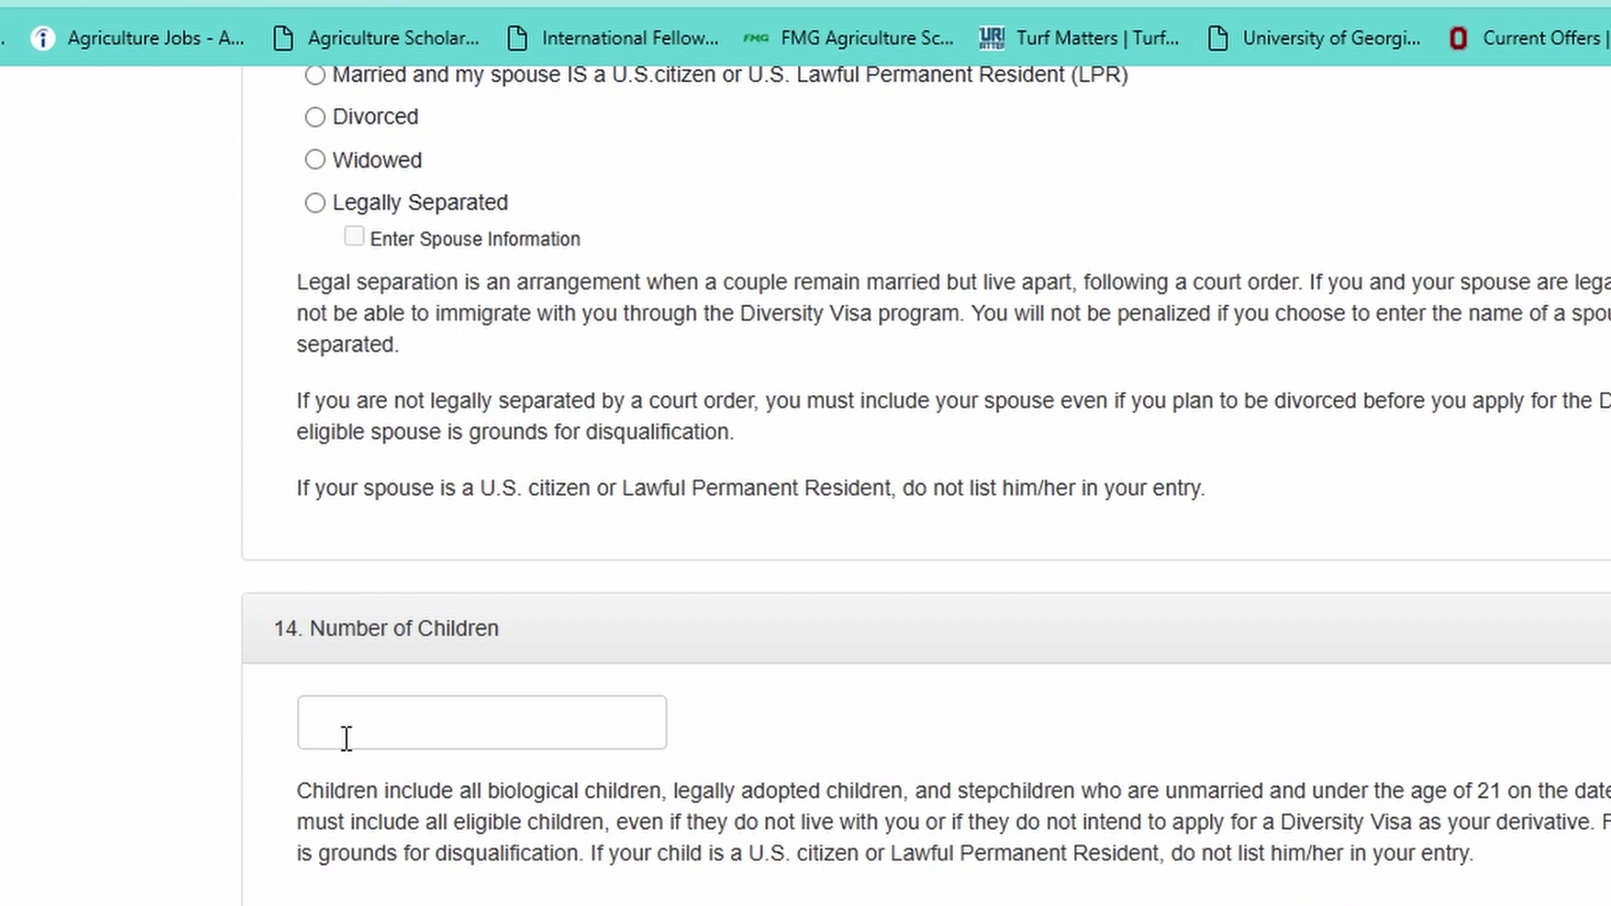
click(346, 739)
text(1)
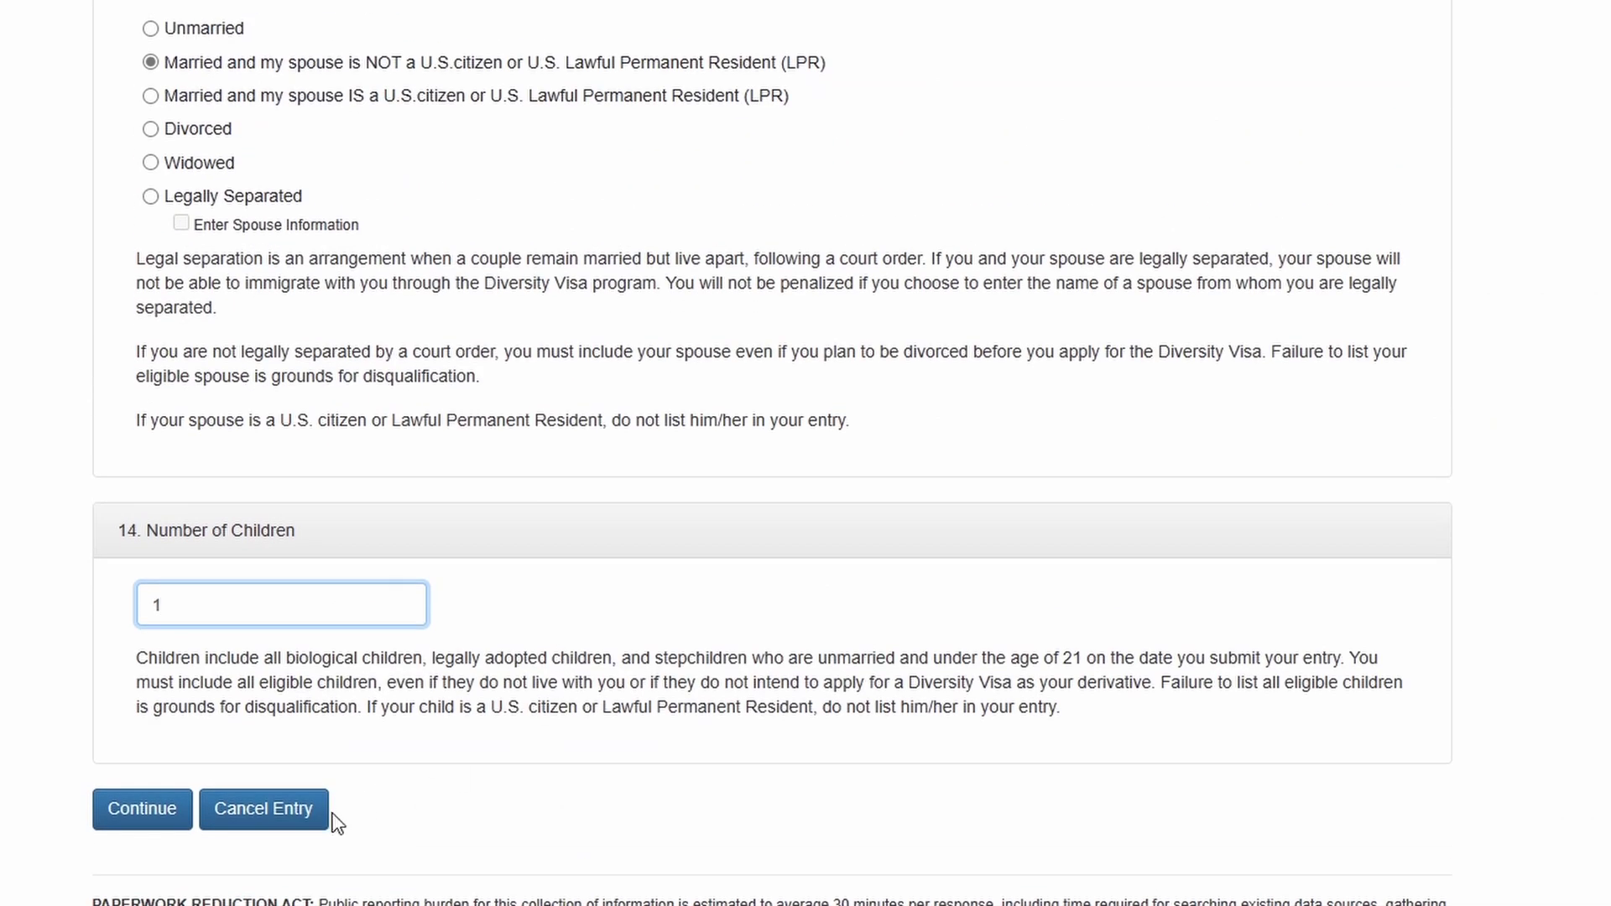
click(110, 826)
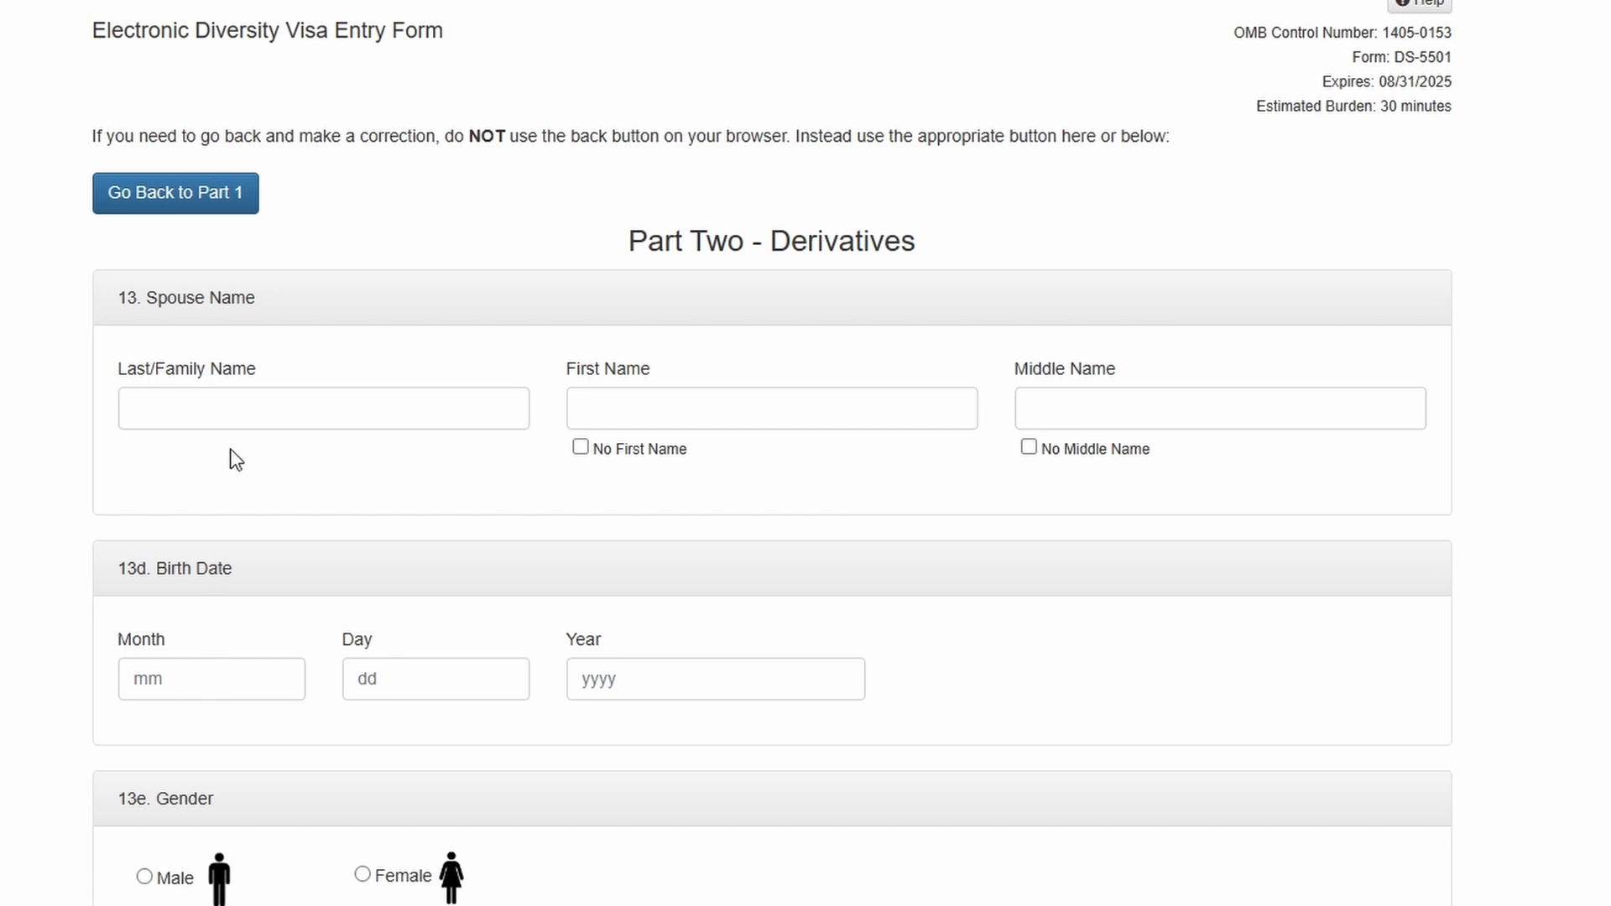
- Enter the spouse's last name, replacing the mistakenly typed first name
click(235, 420)
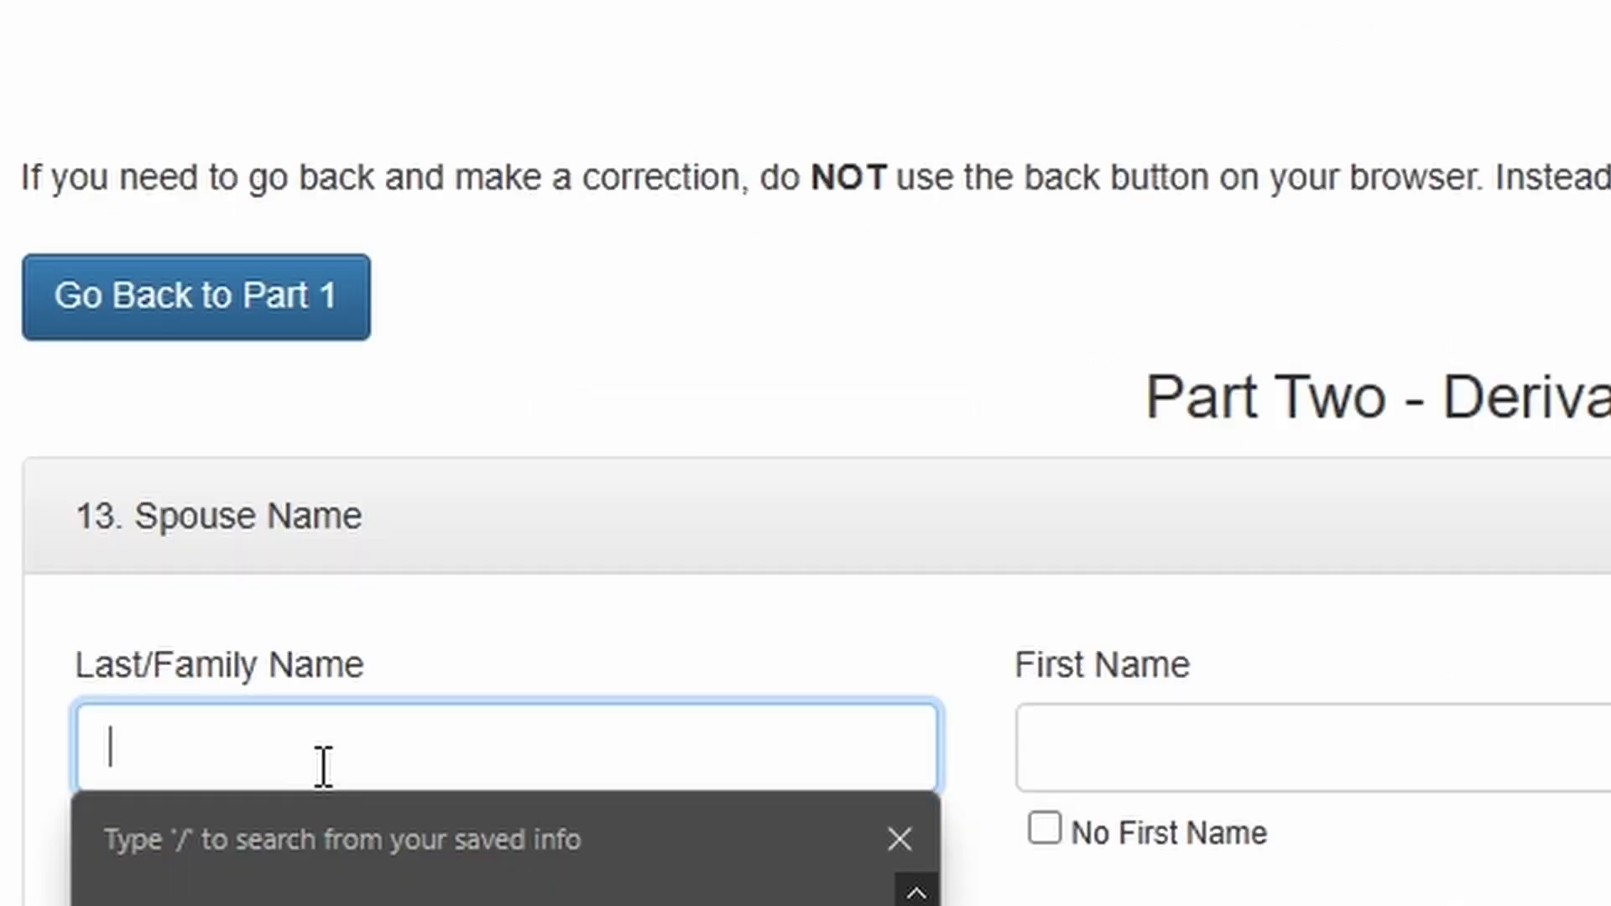
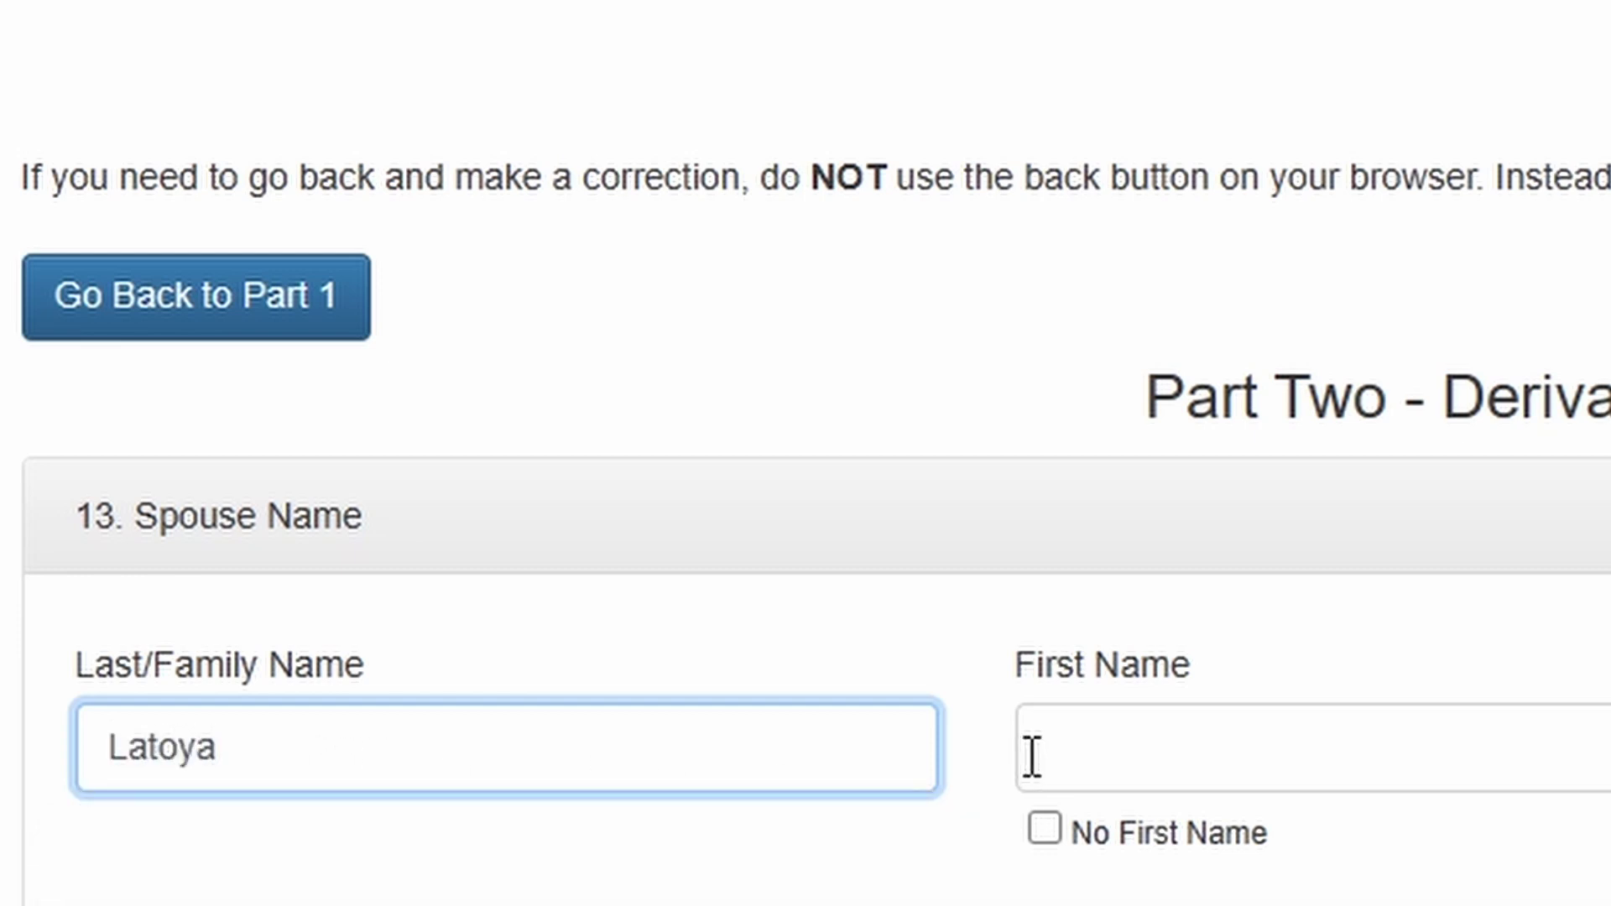
drag(463, 746, 57, 735)
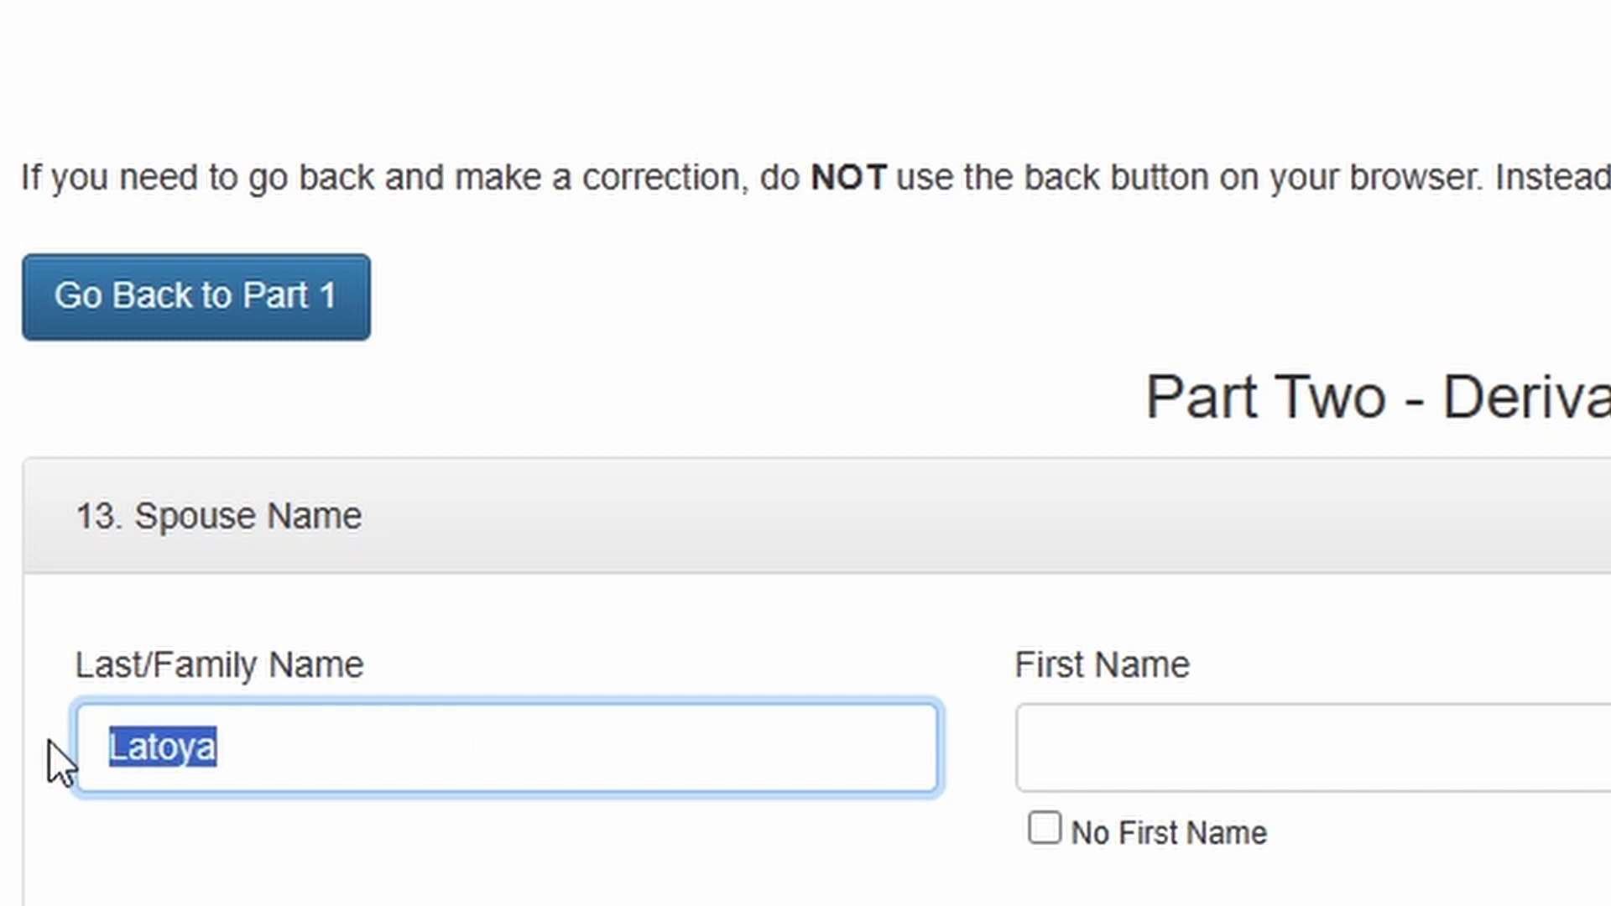
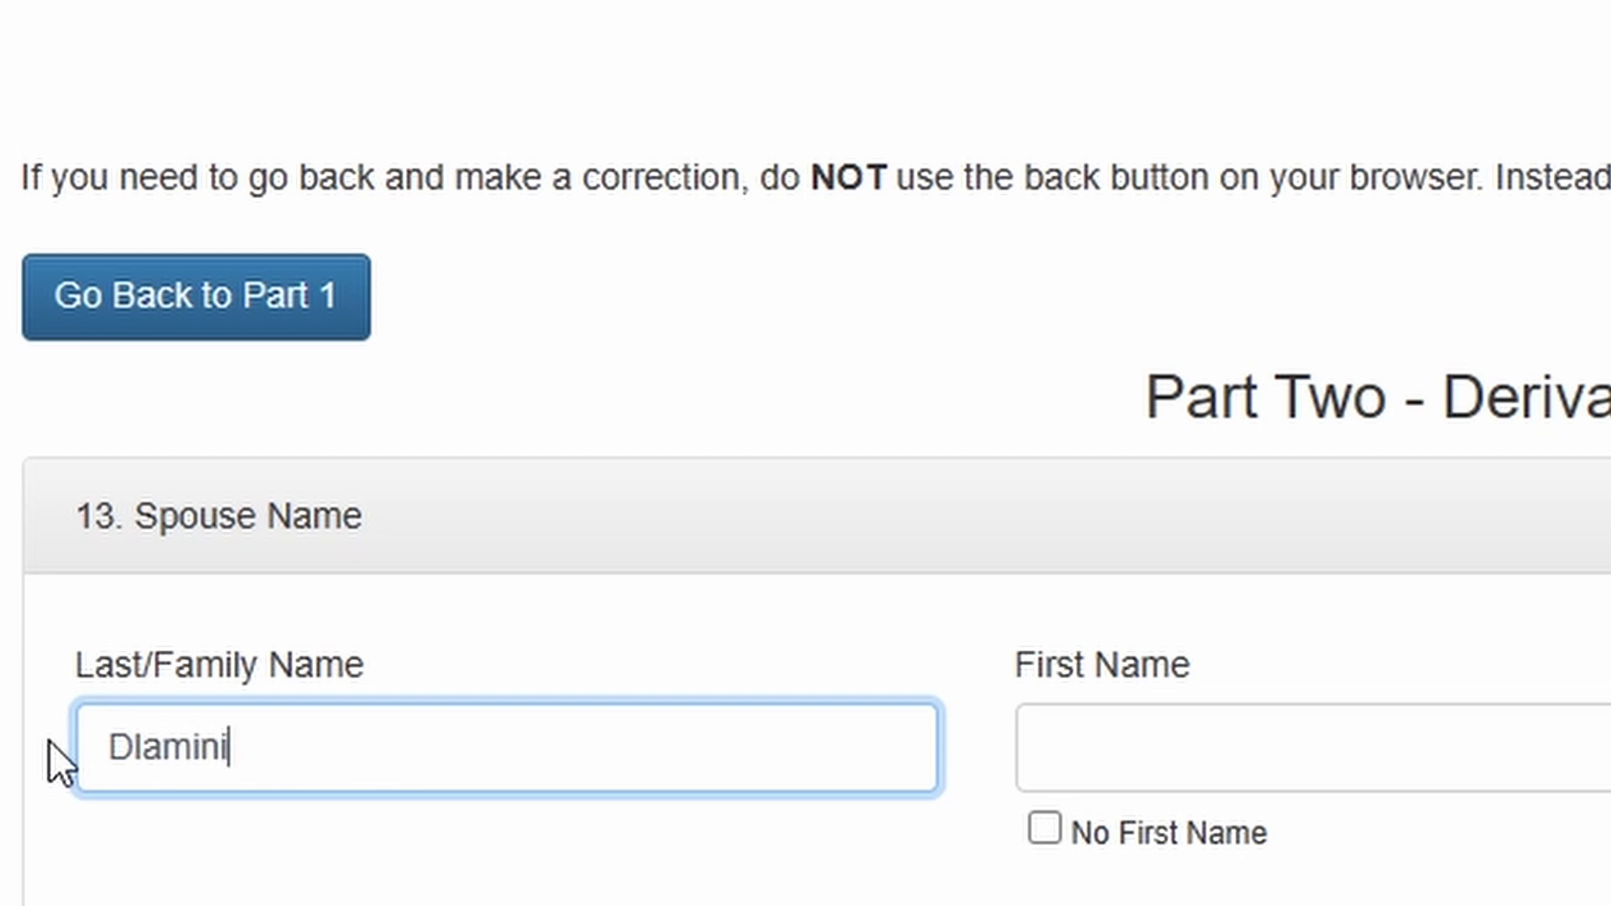
- Enter the spouse's corrected first name and mark no middle name
click(1113, 761)
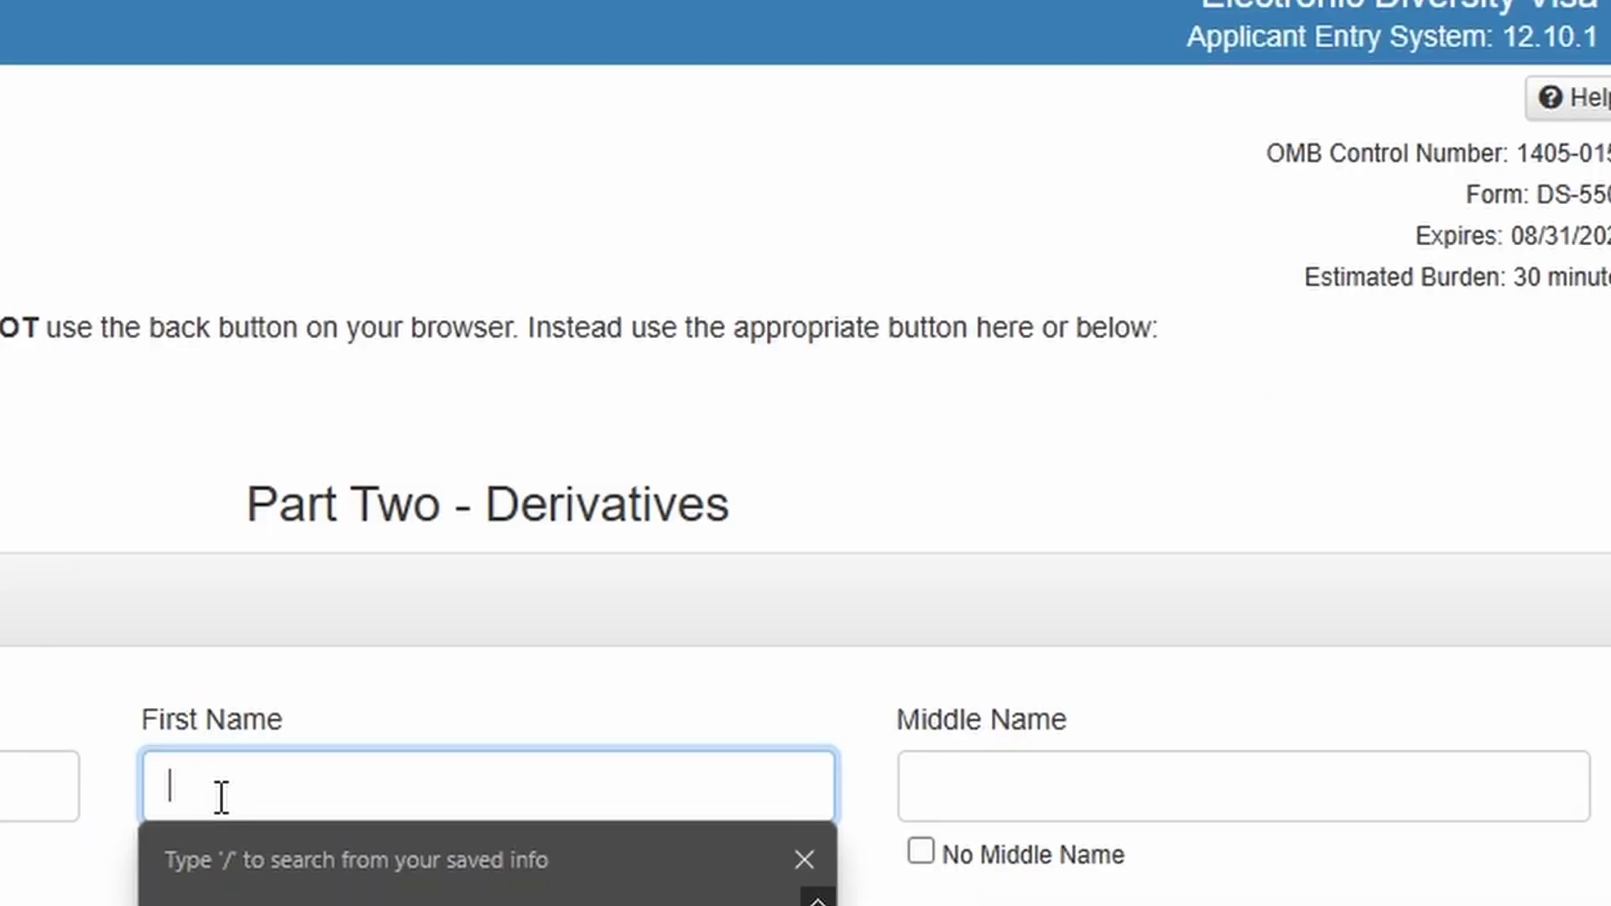
text(LAT)
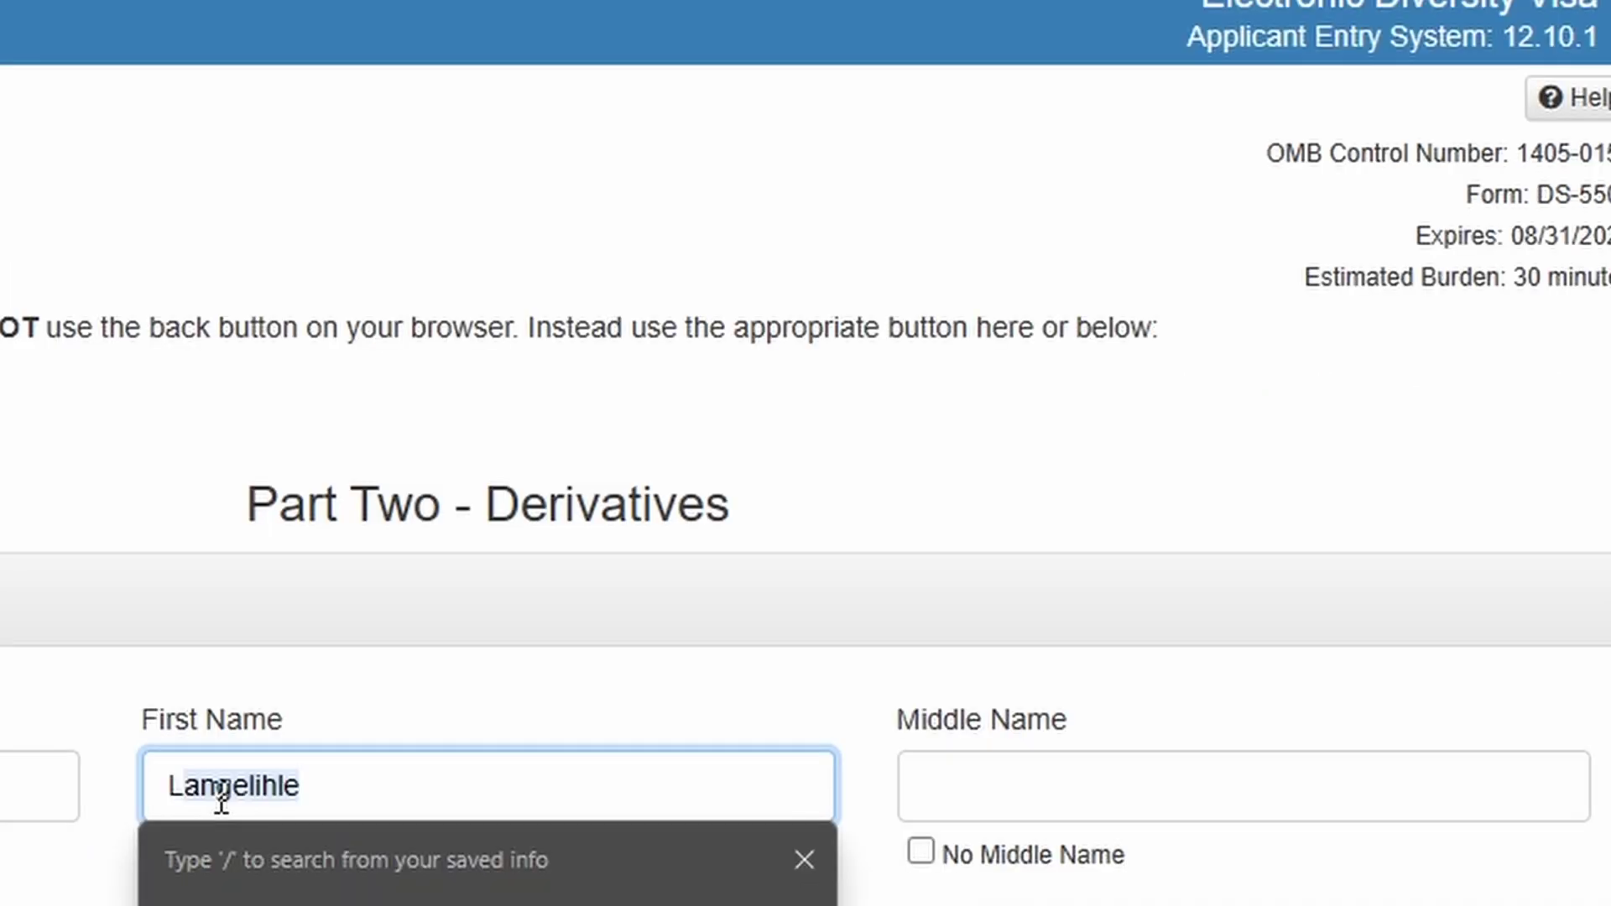
key(BackSpace)
key(BackSpace)
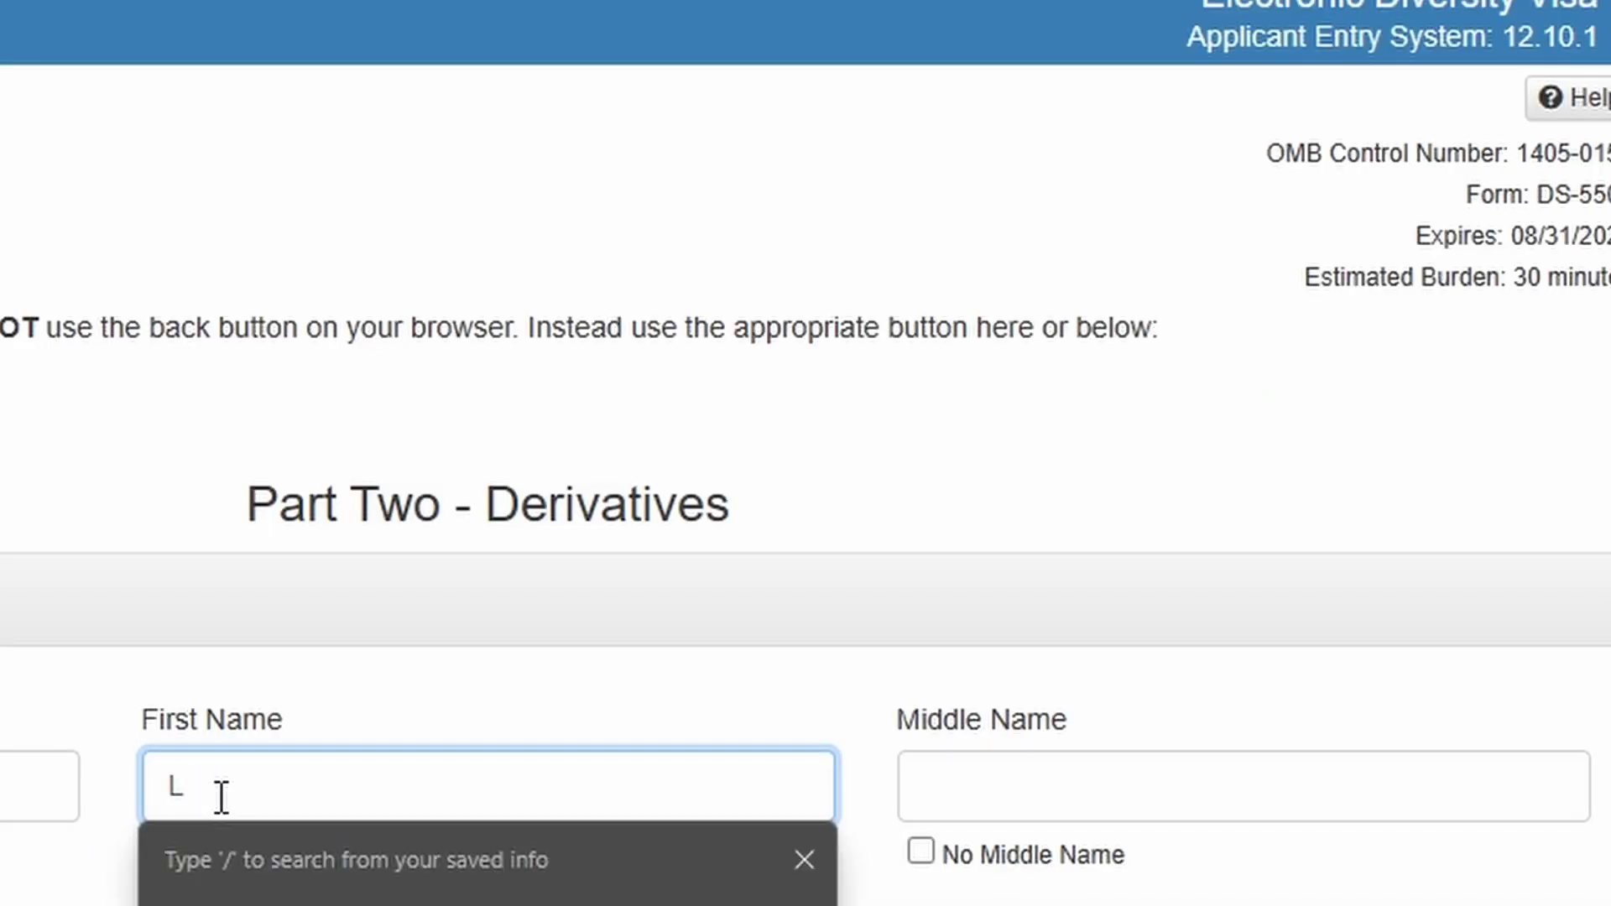
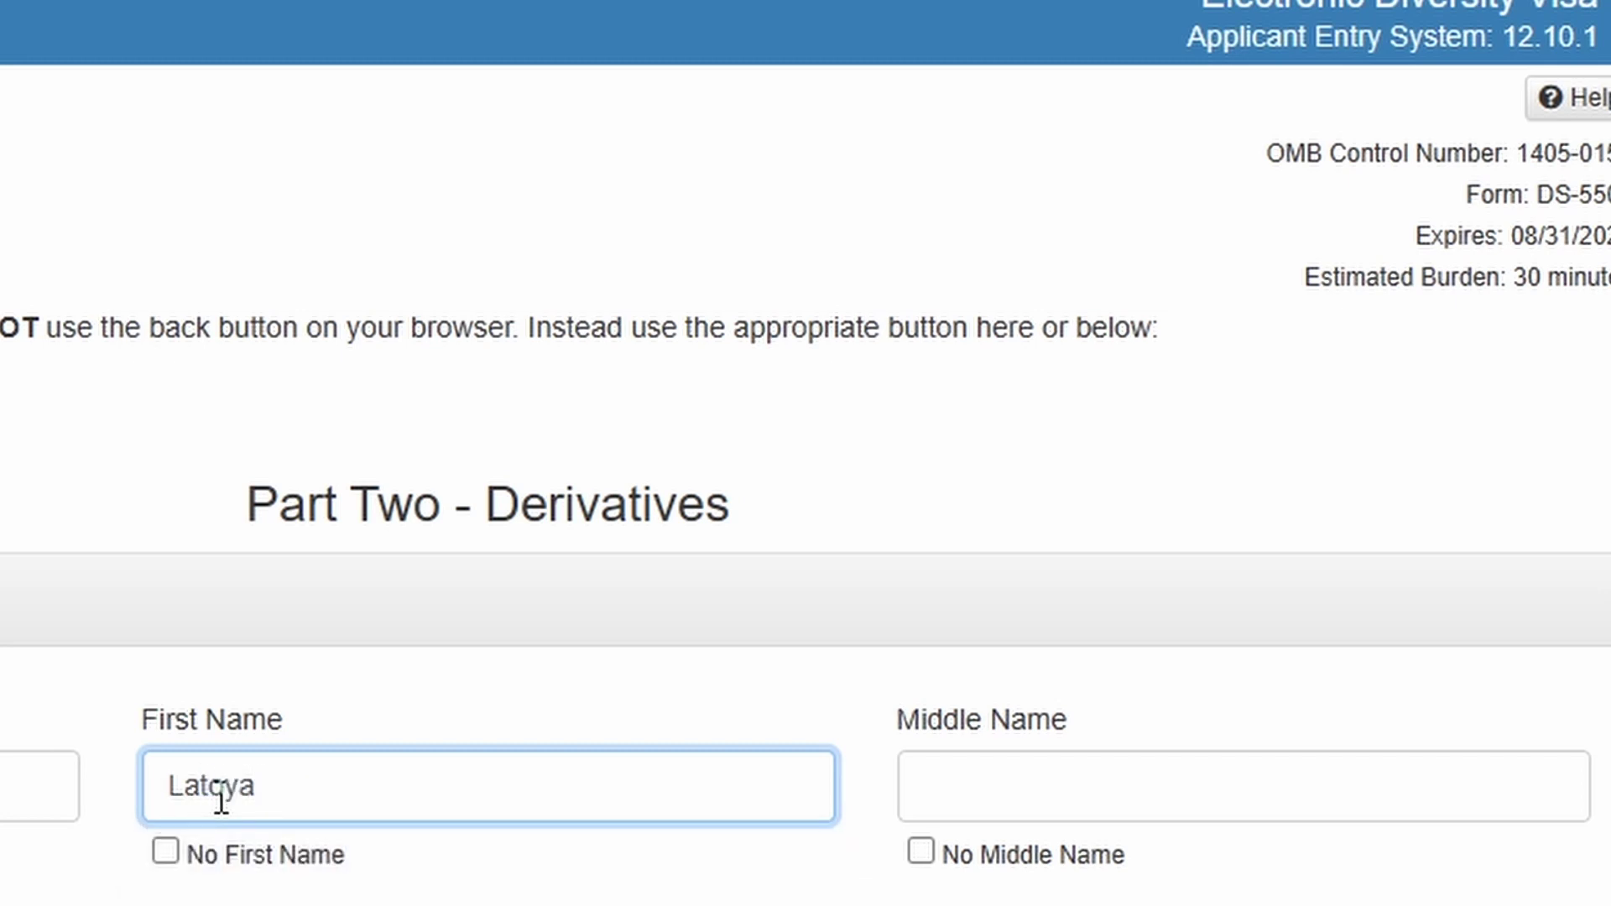
click(920, 852)
scroll(915, 855, down, 5)
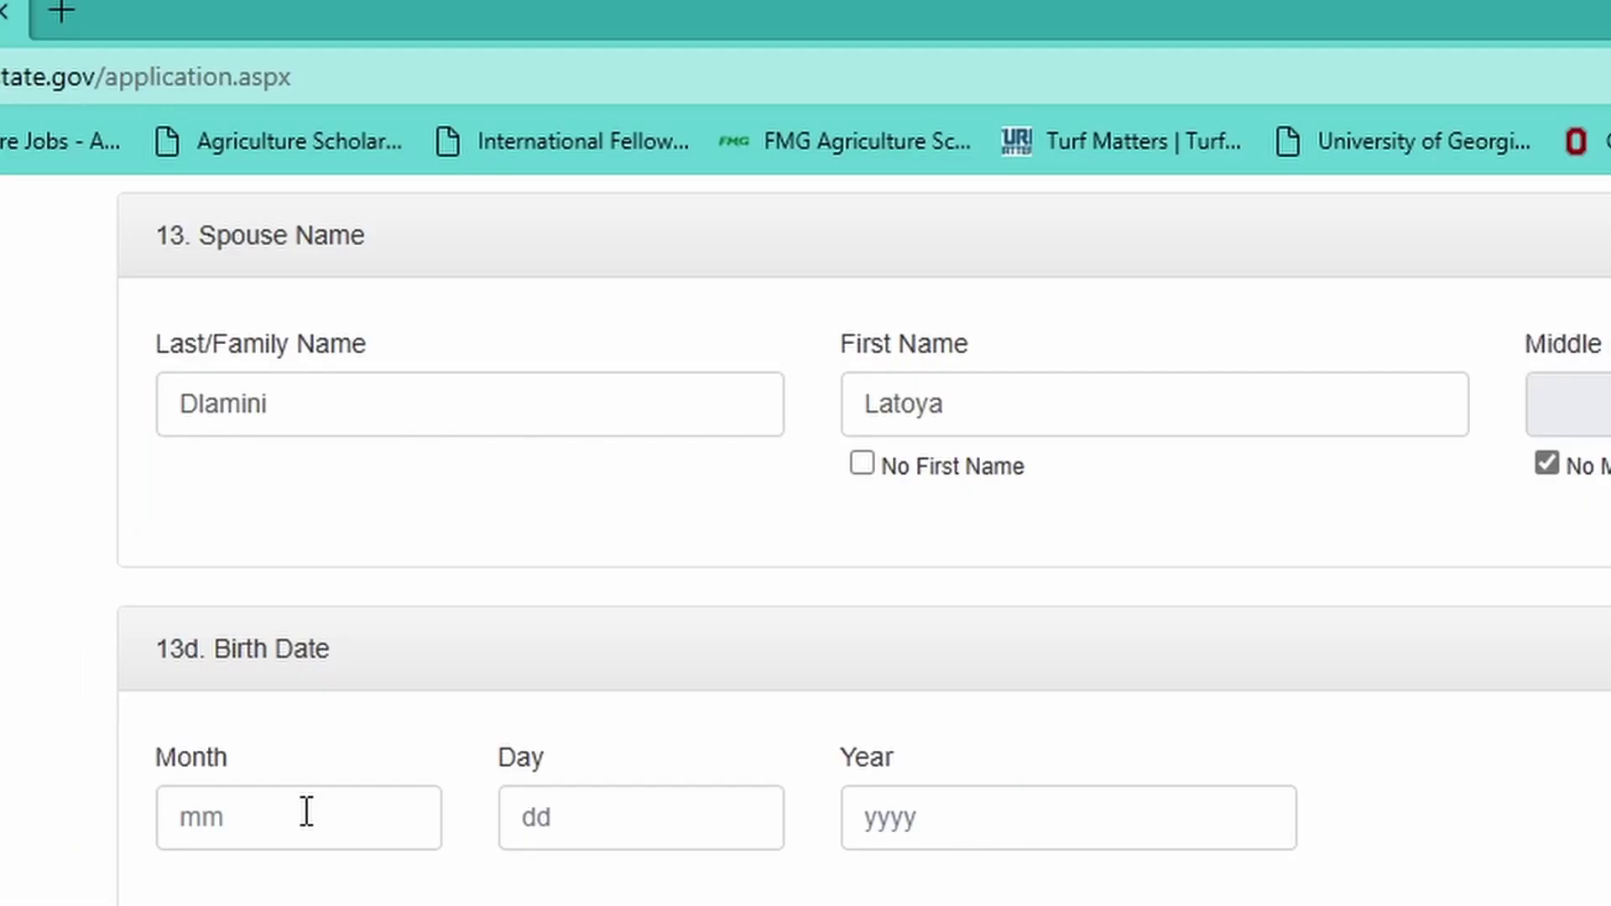
click(300, 831)
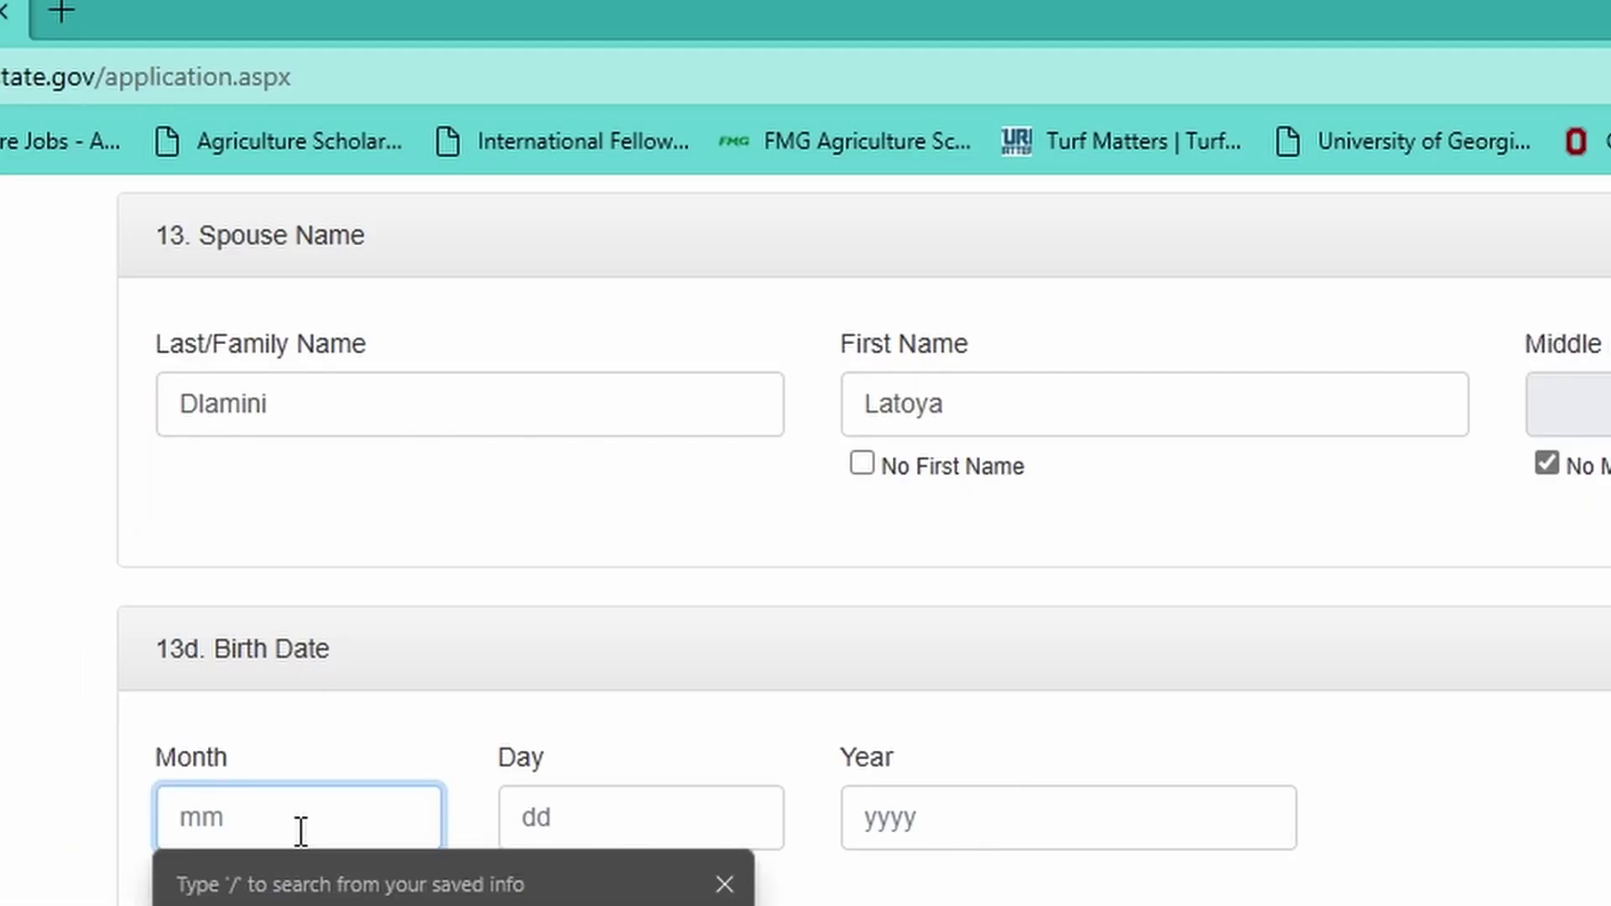
text(02)
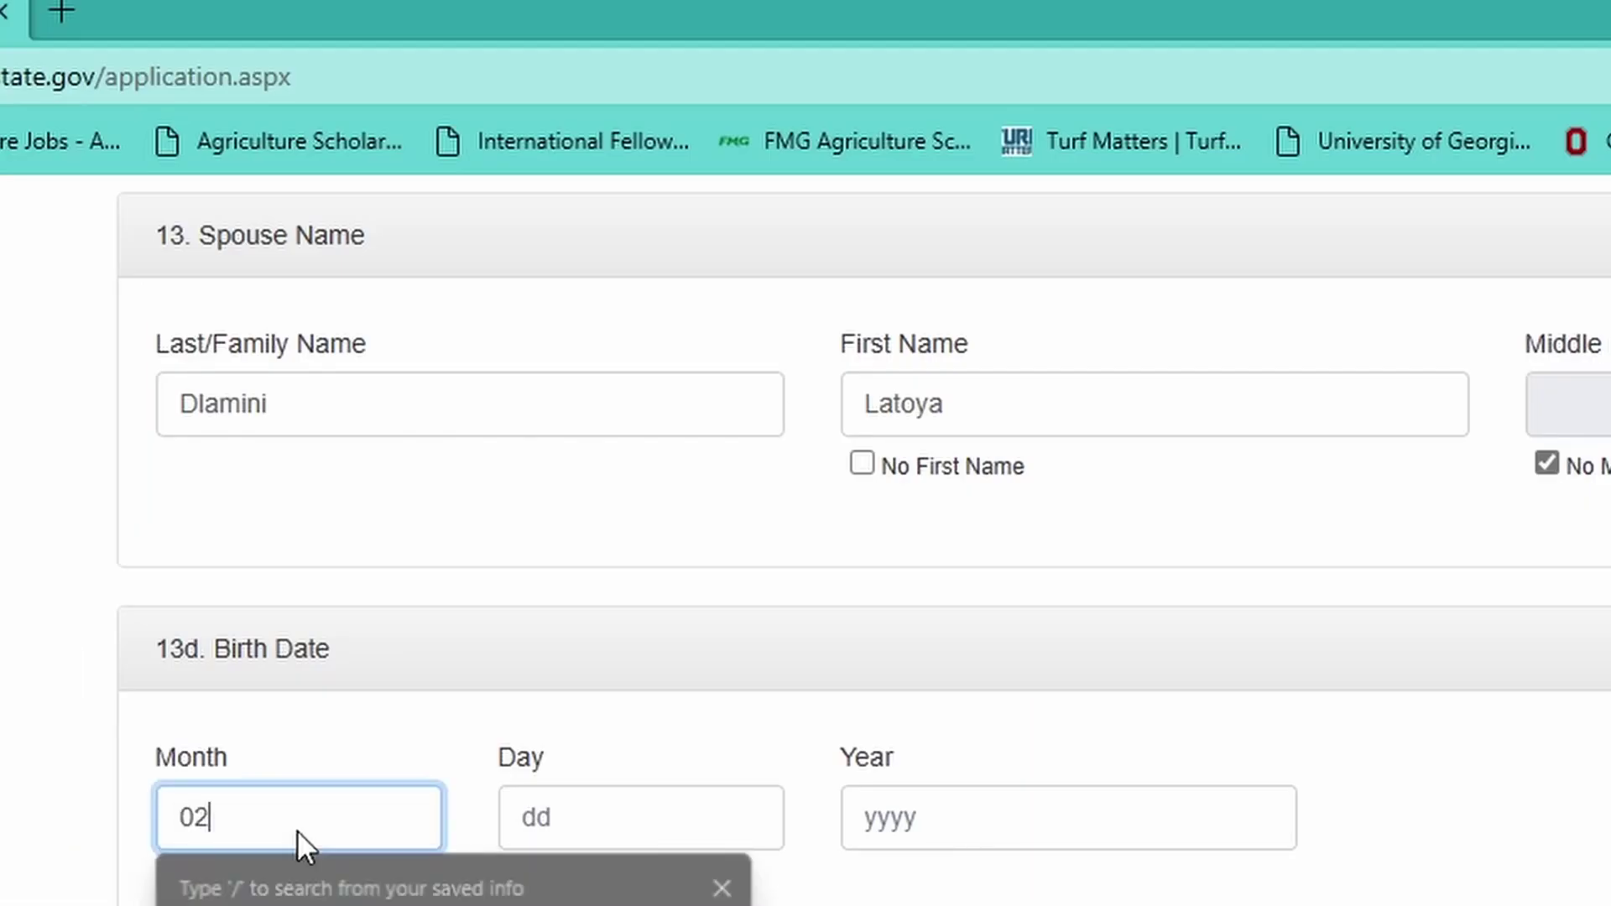
click(517, 818)
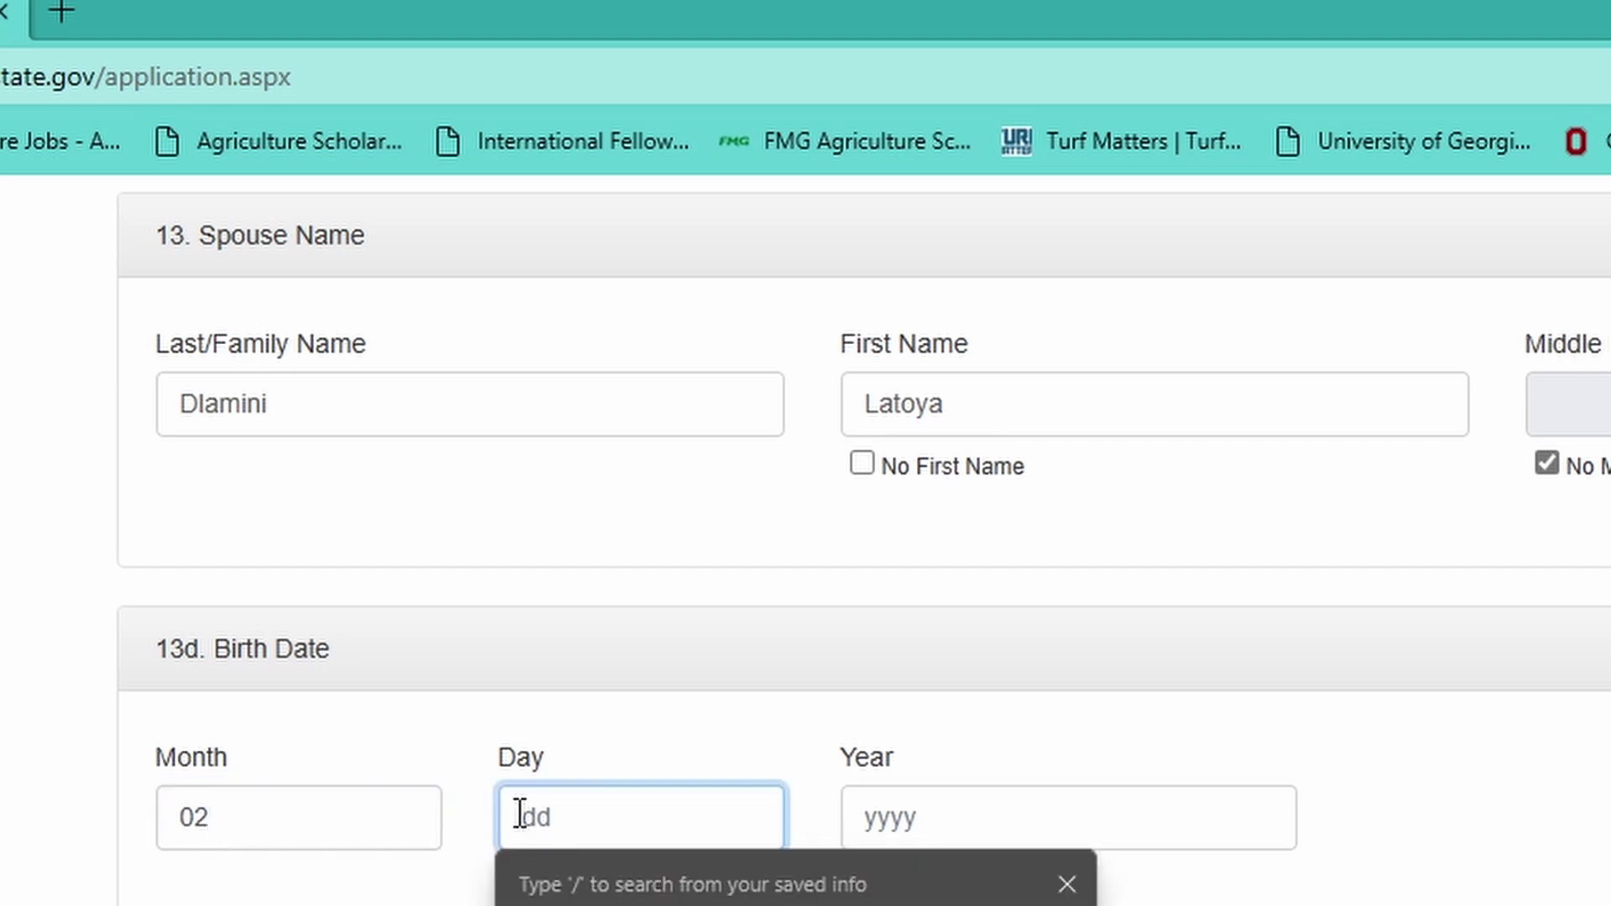
text(10)
click(877, 814)
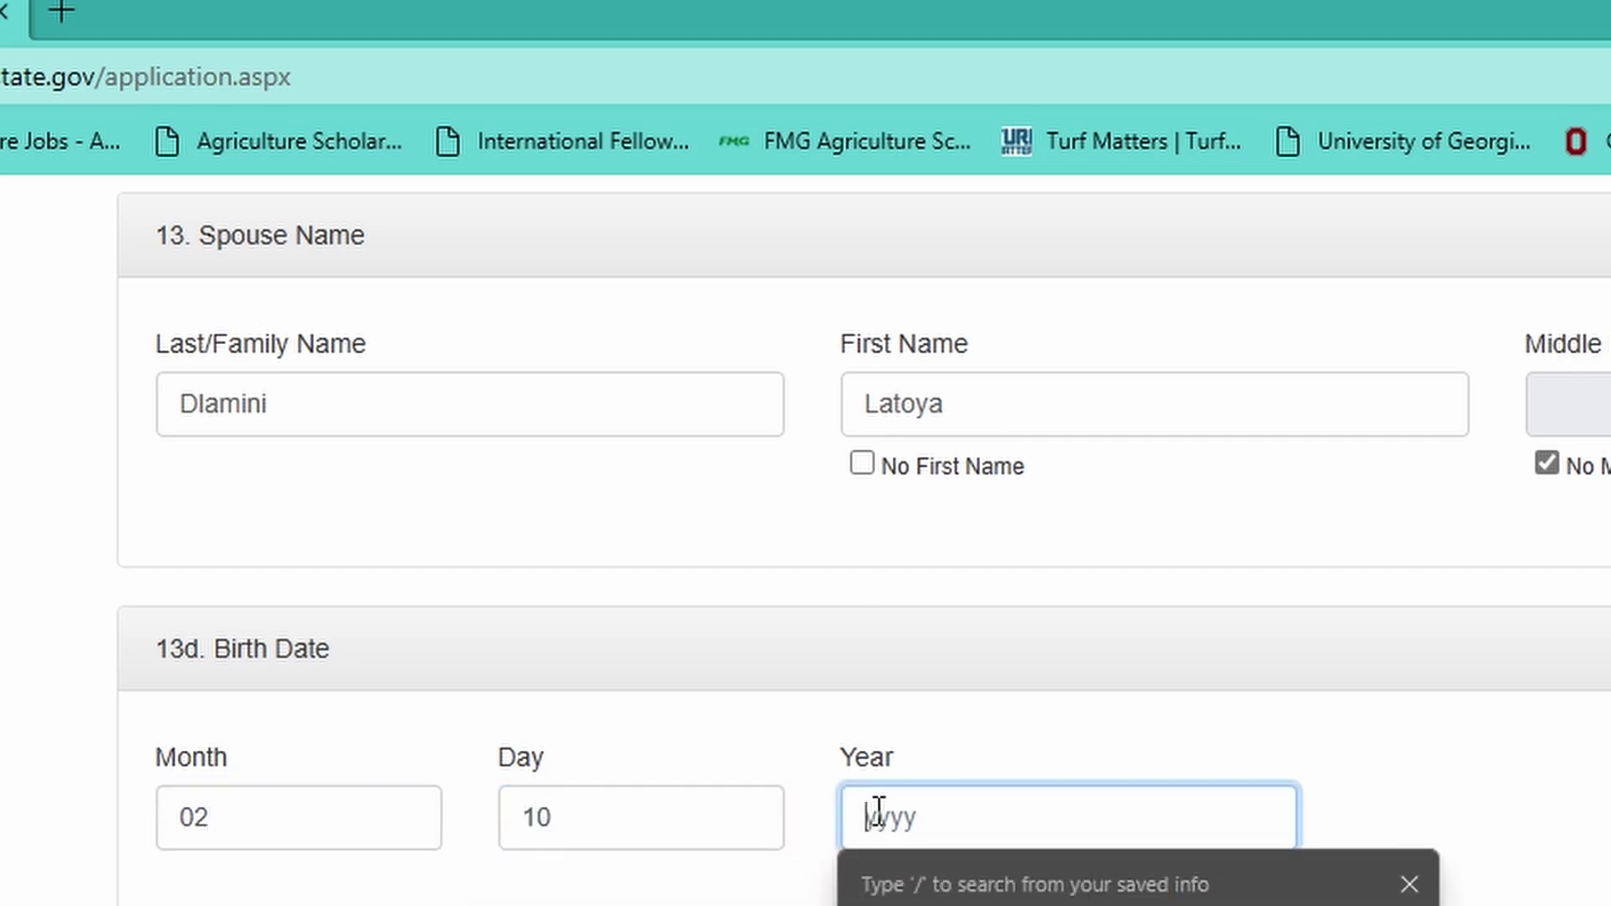
text(1985)
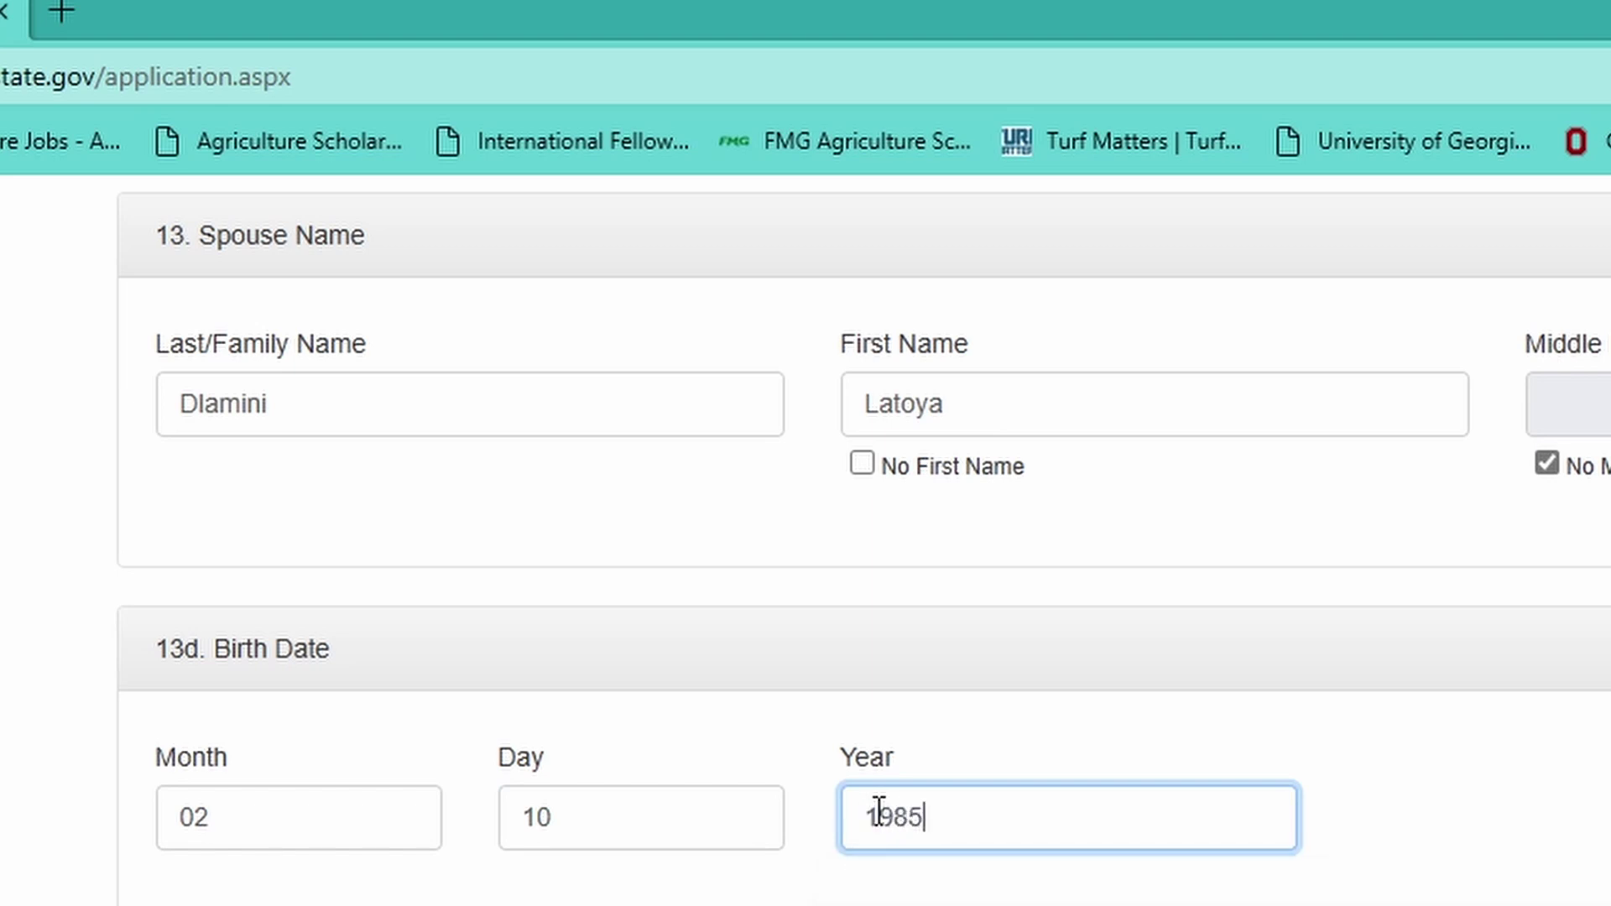
key(Tab)
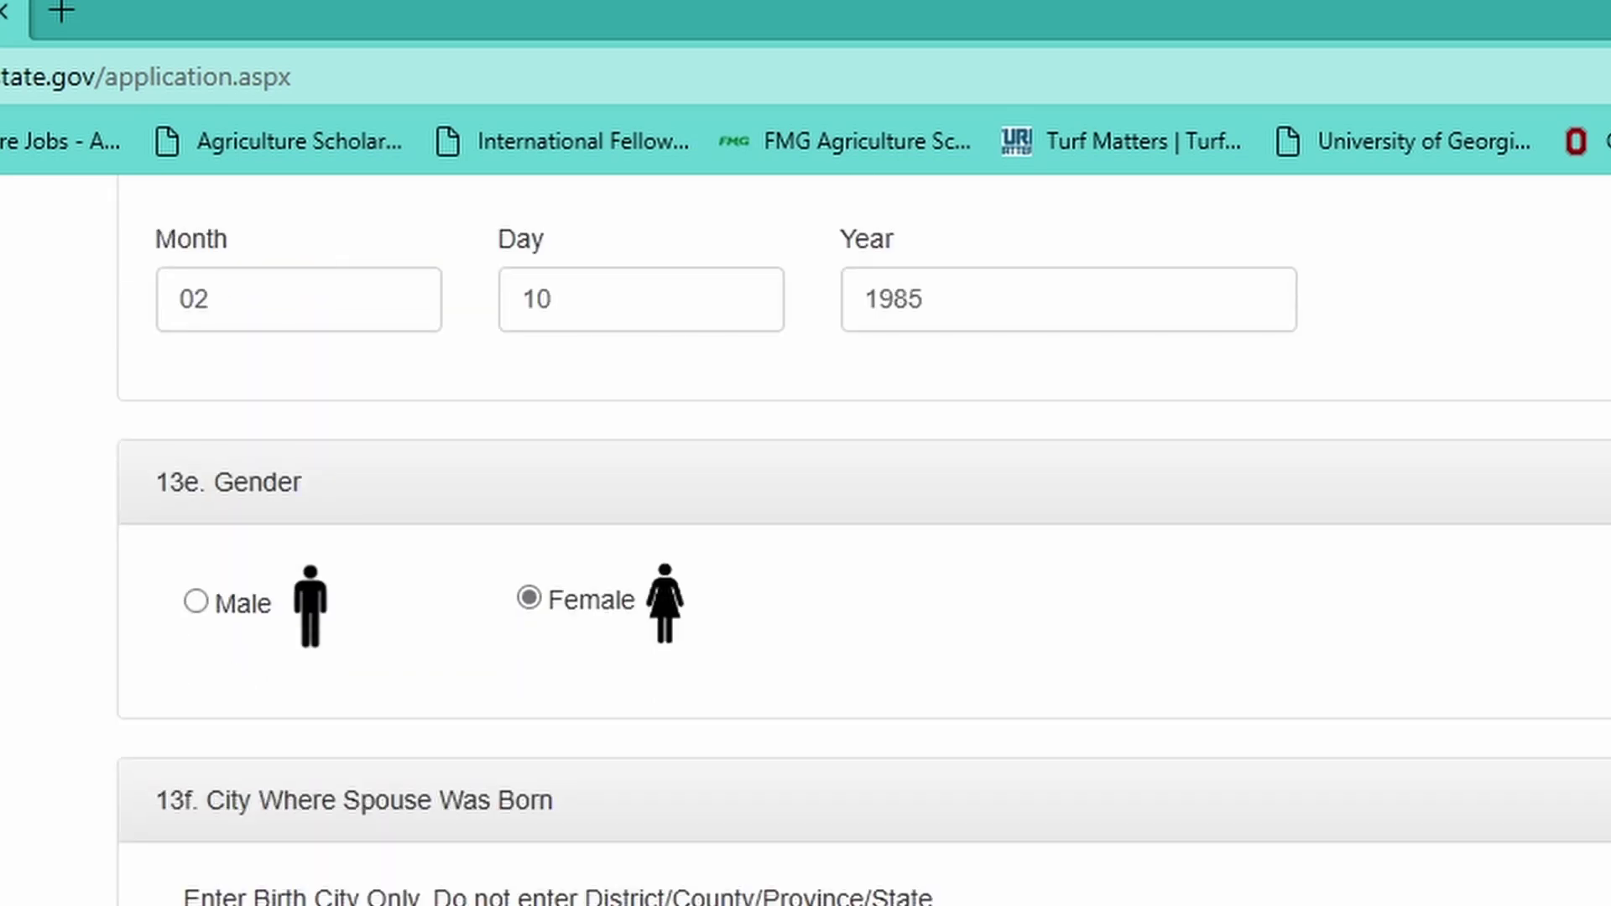
- Mark the spouse's birth city as unknown
click(338, 804)
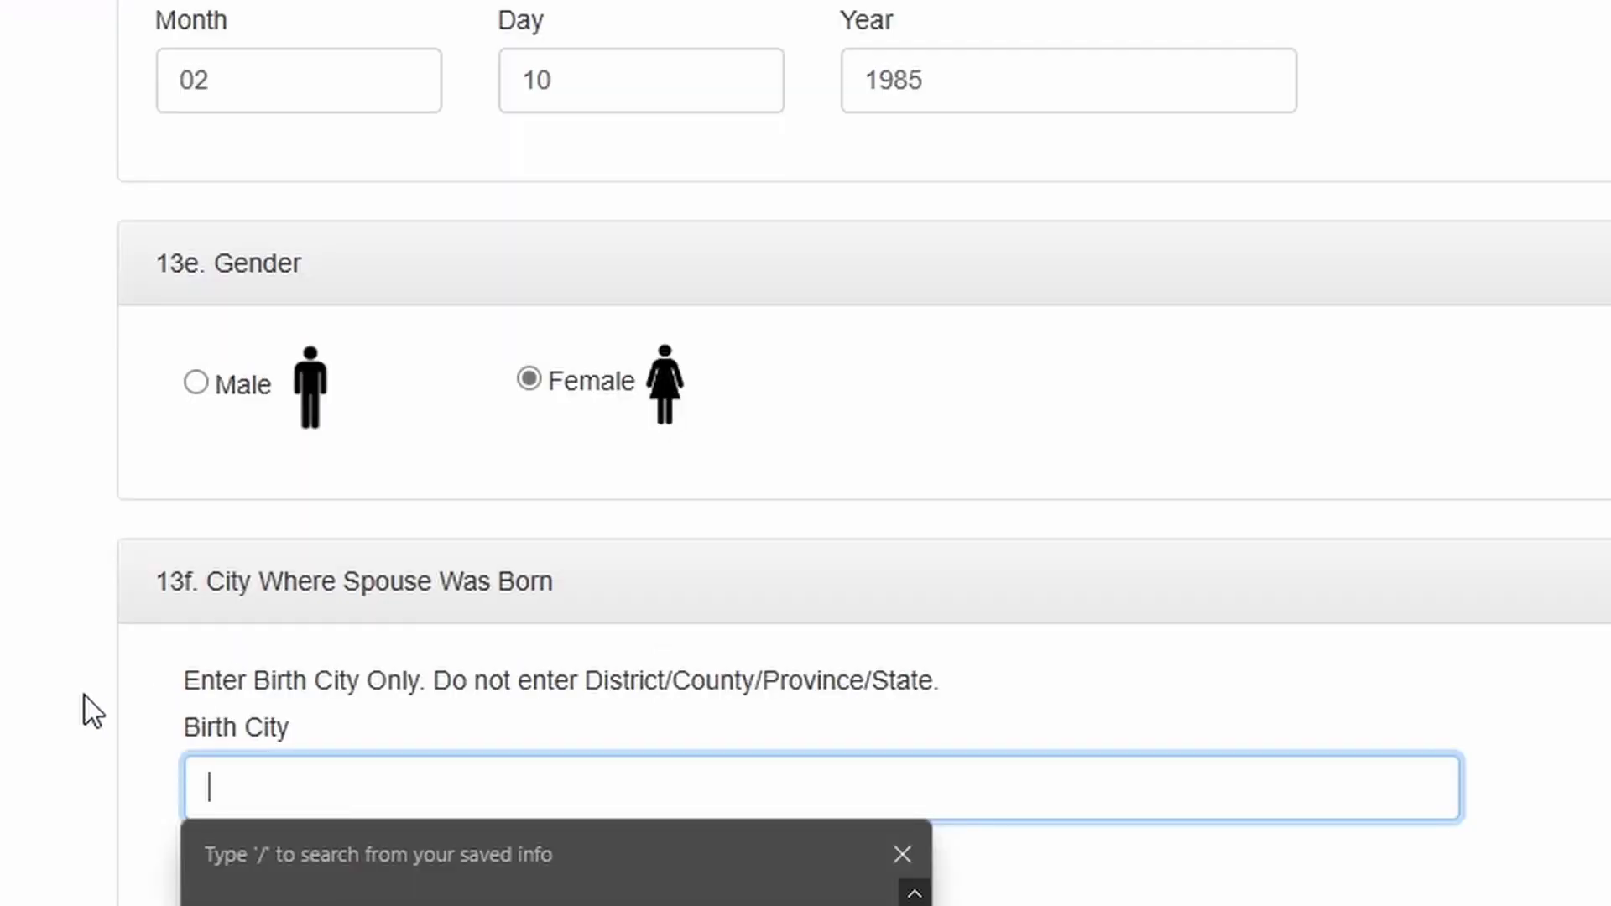
click(92, 710)
click(203, 846)
- Set the spouse's birth country to Eswatini
scroll(302, 893, down, 6)
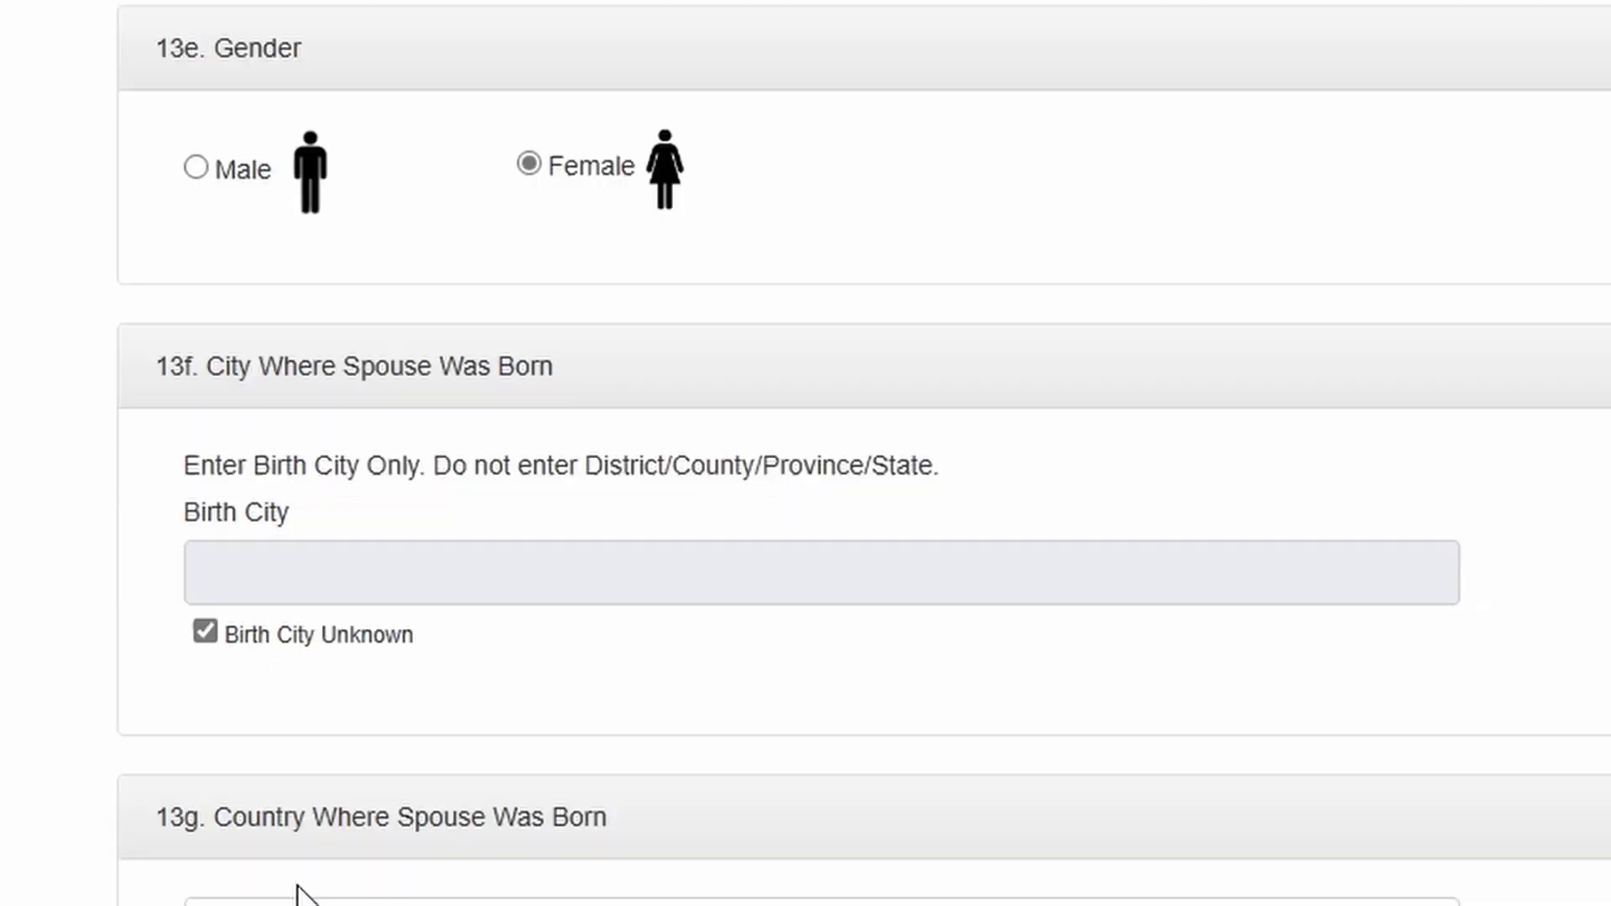
click(327, 635)
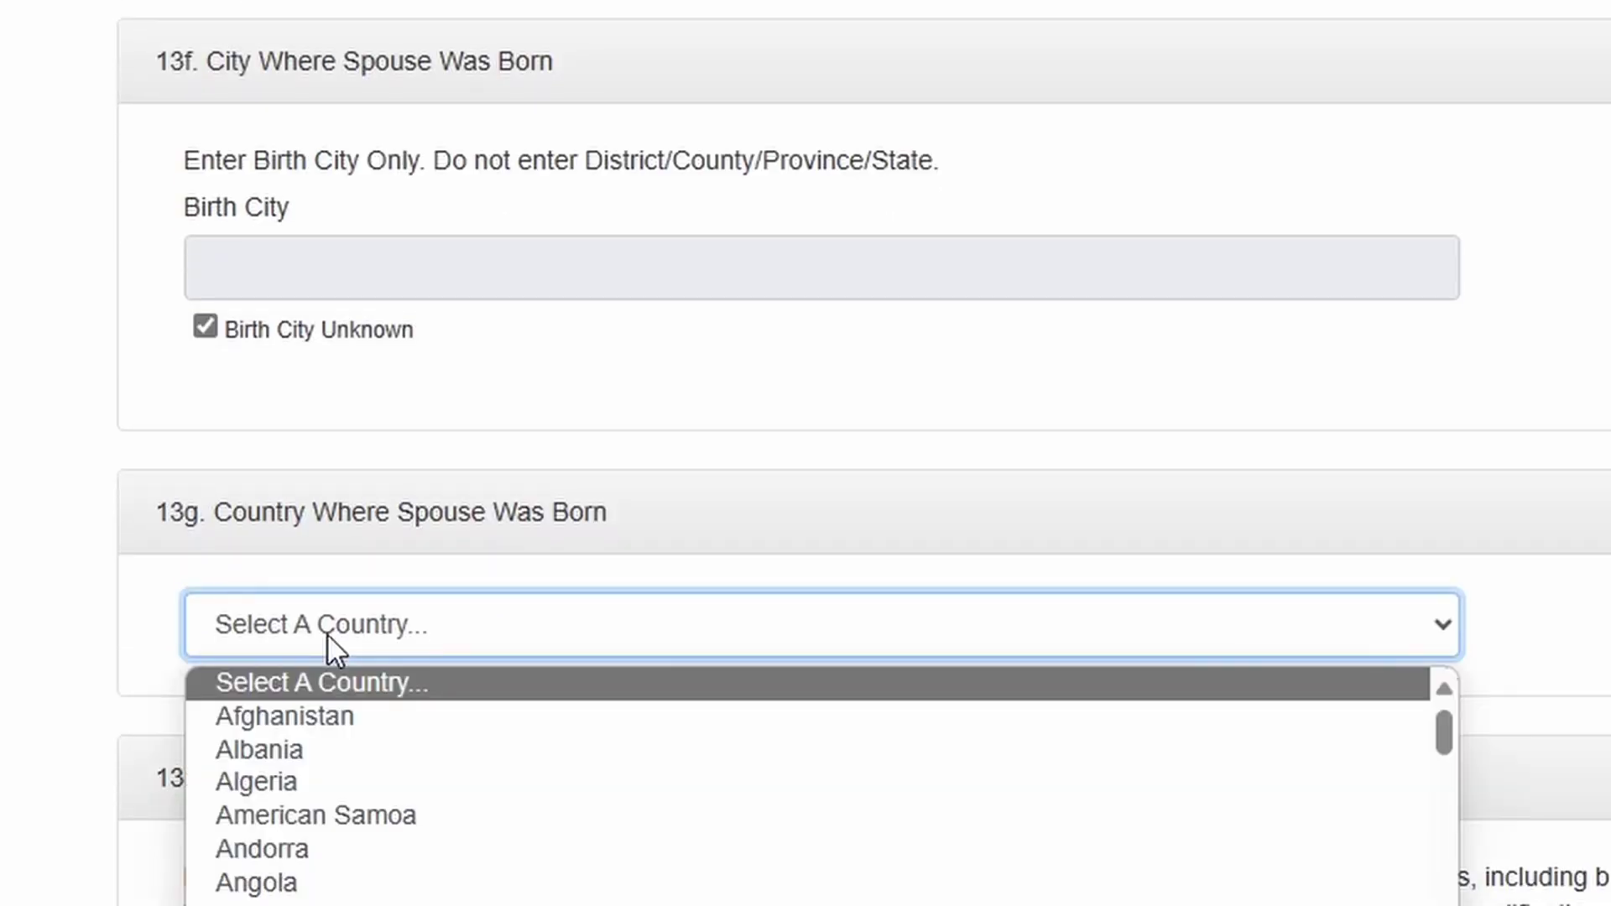
text(ecu)
scroll(345, 823, down, 2)
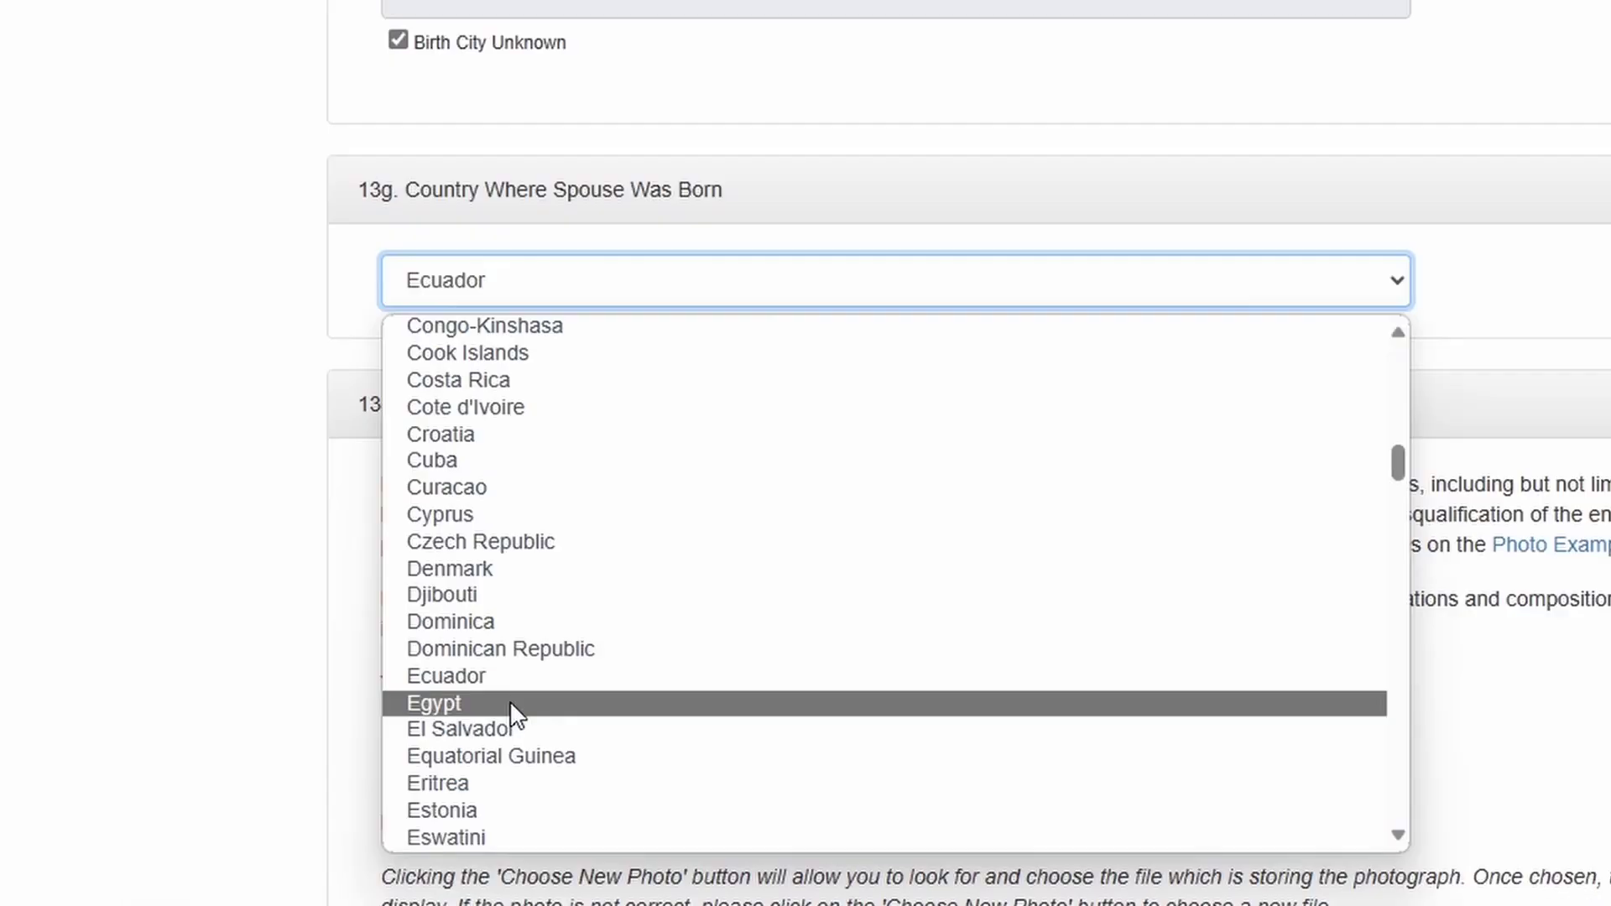
scroll(504, 739, down, 1)
click(496, 753)
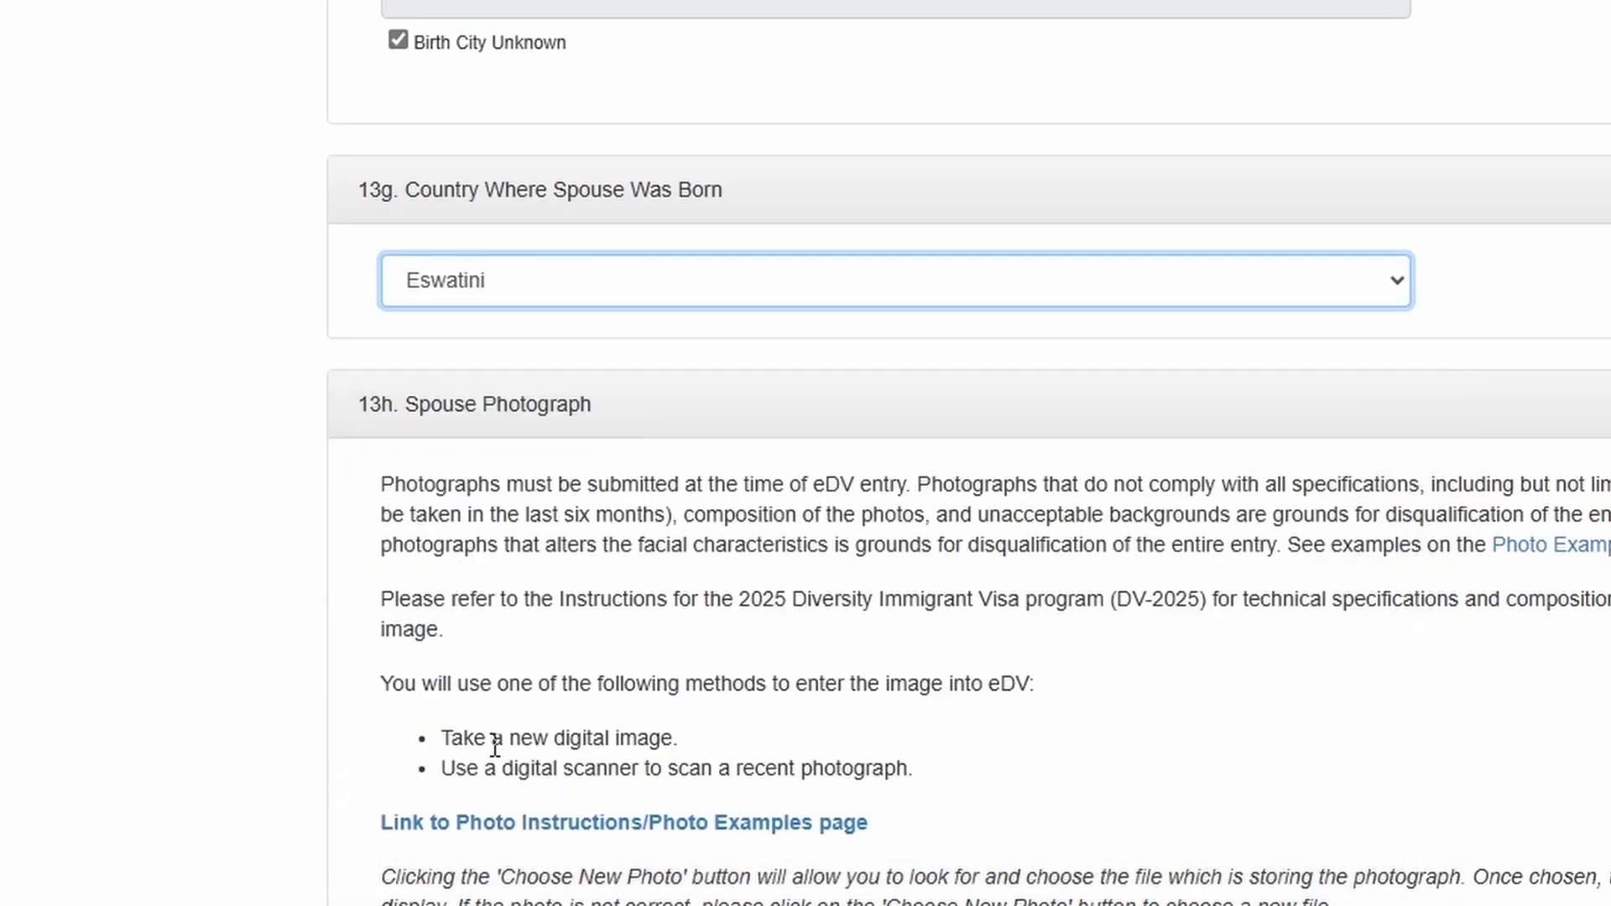
scroll(565, 565, down, 5)
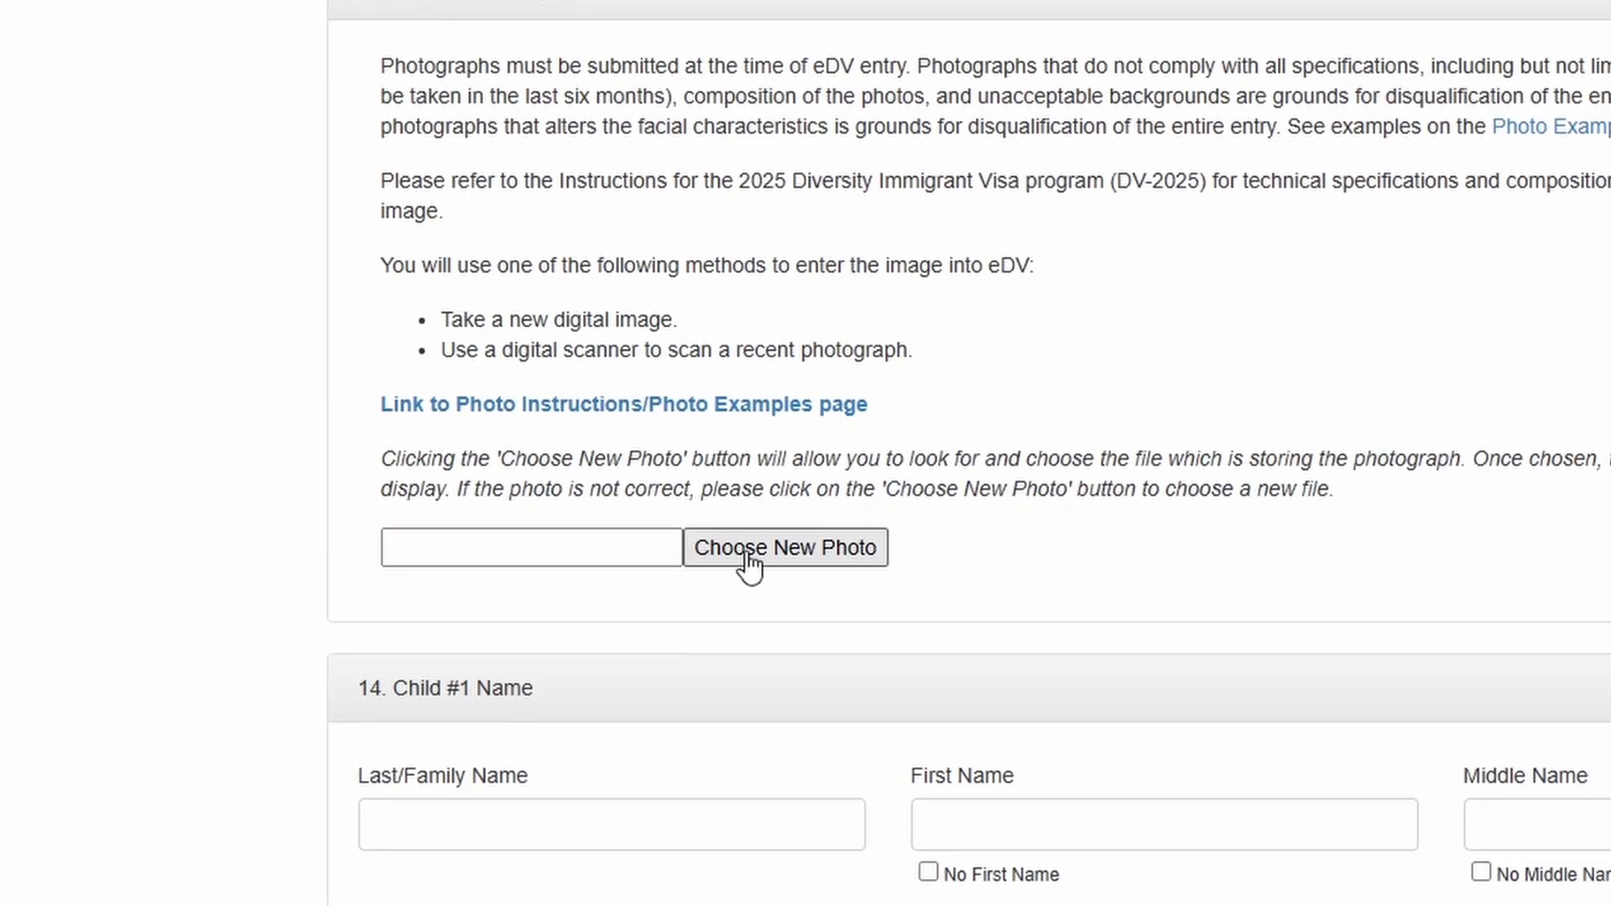
click(750, 568)
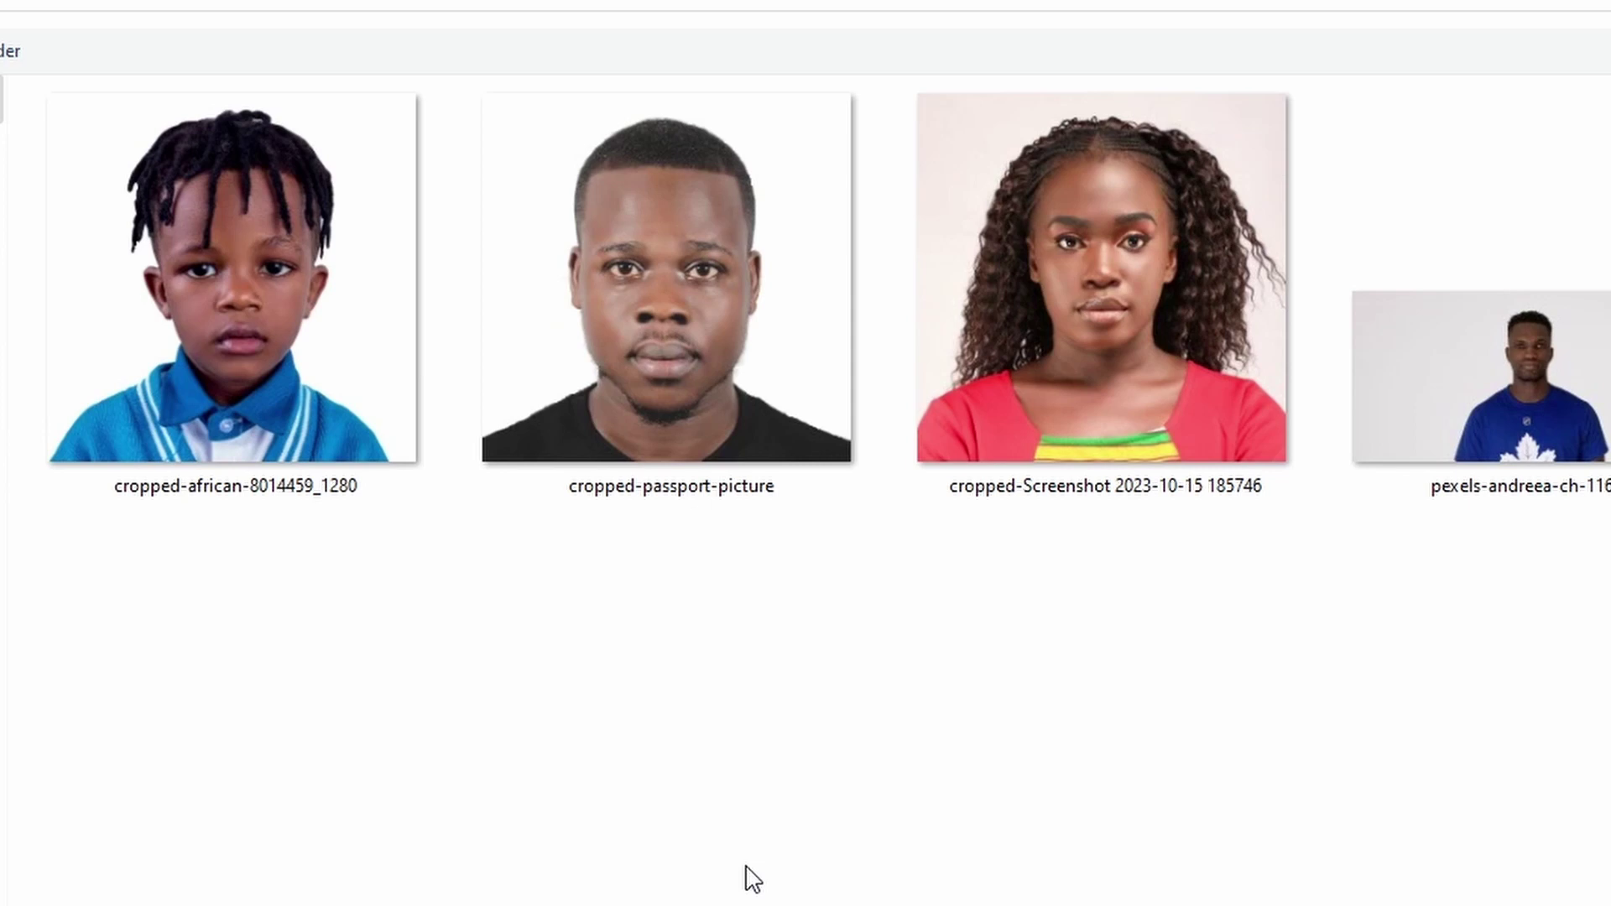
double_click(1079, 345)
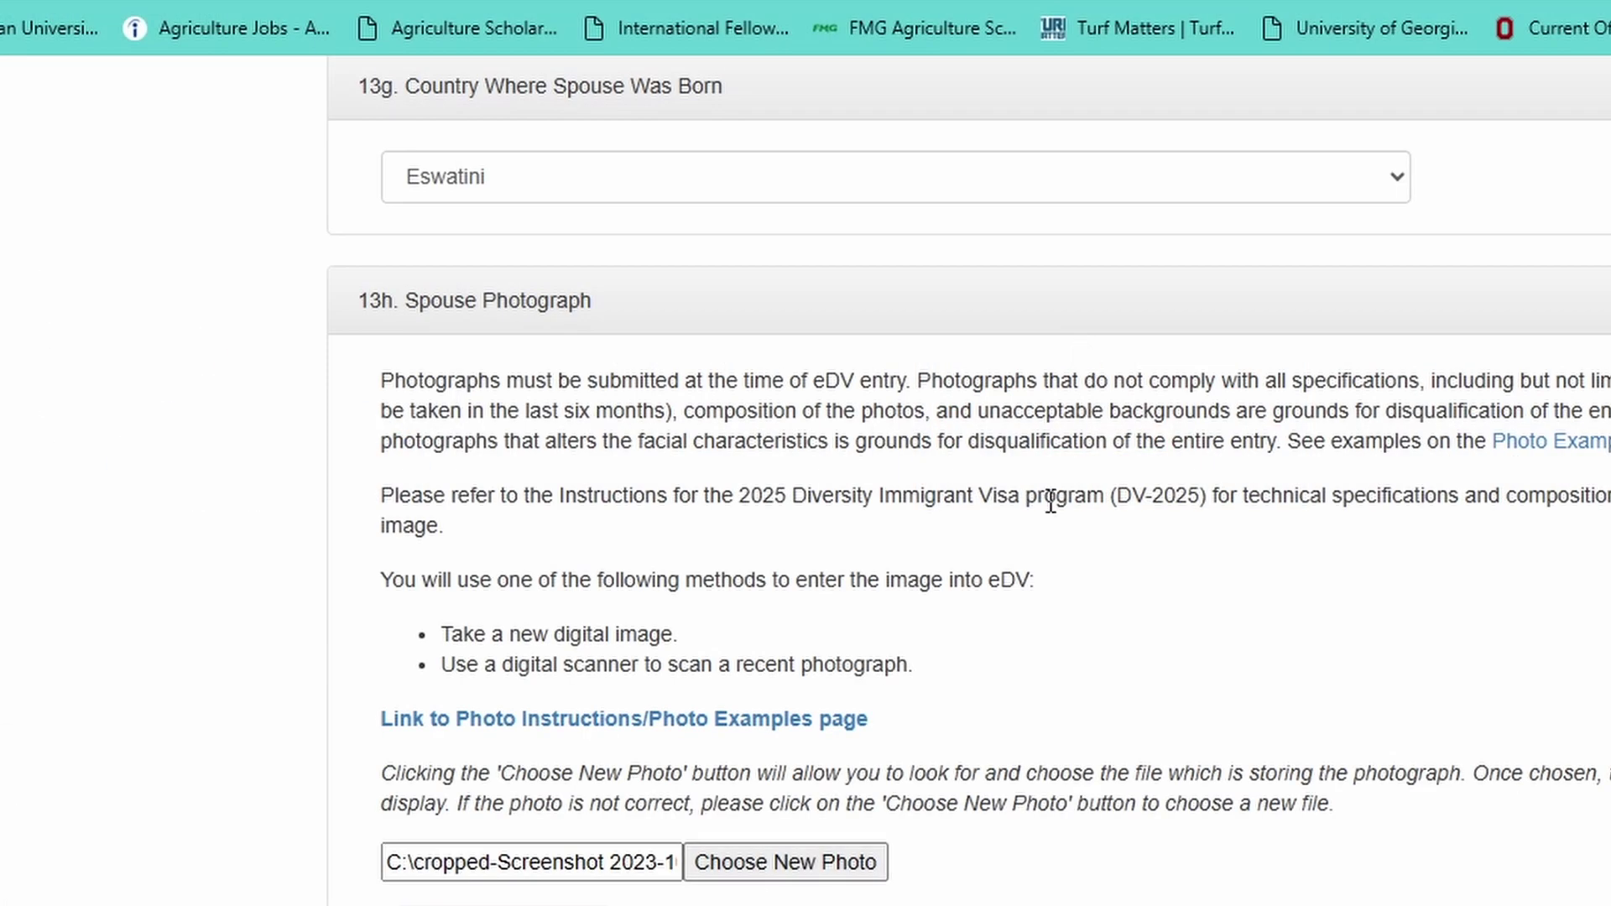
scroll(1050, 501, down, 7)
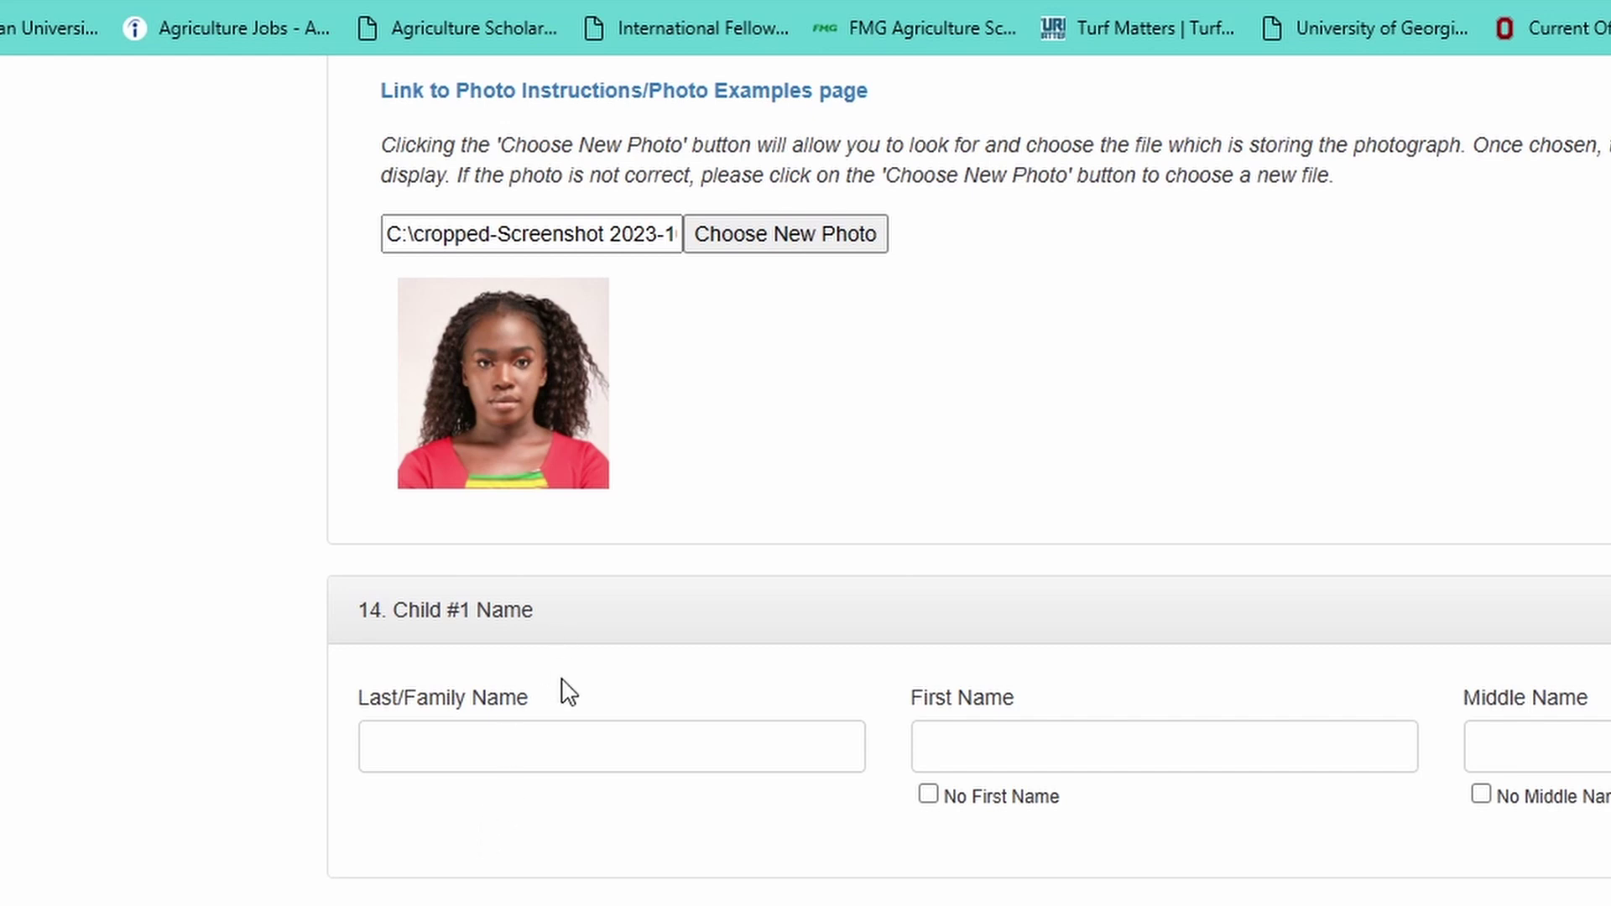
click(527, 753)
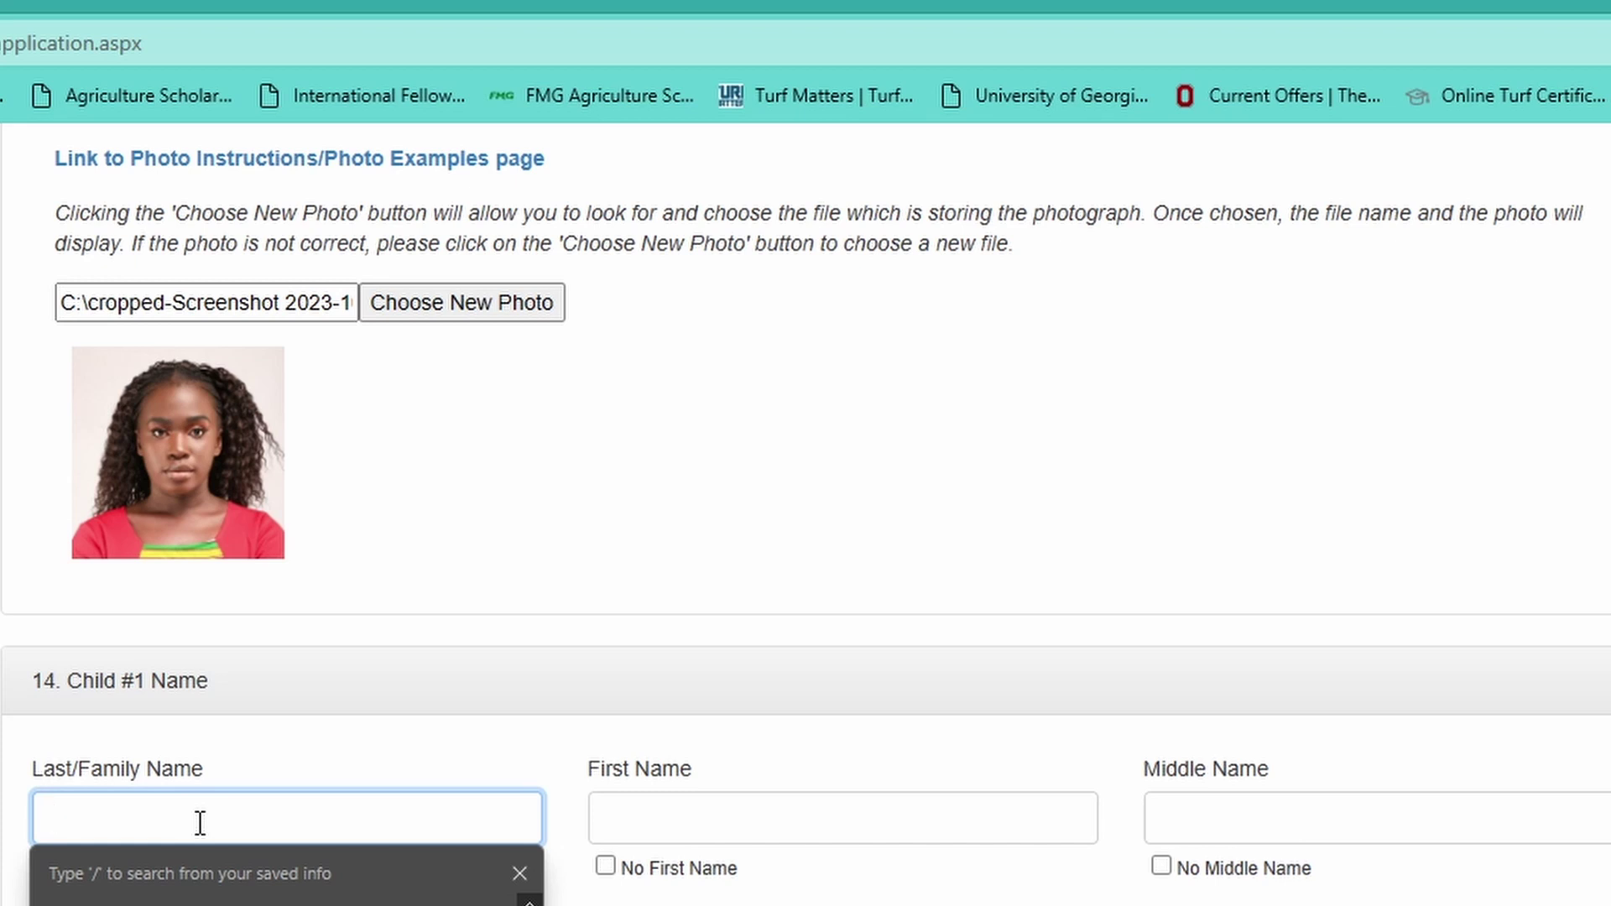
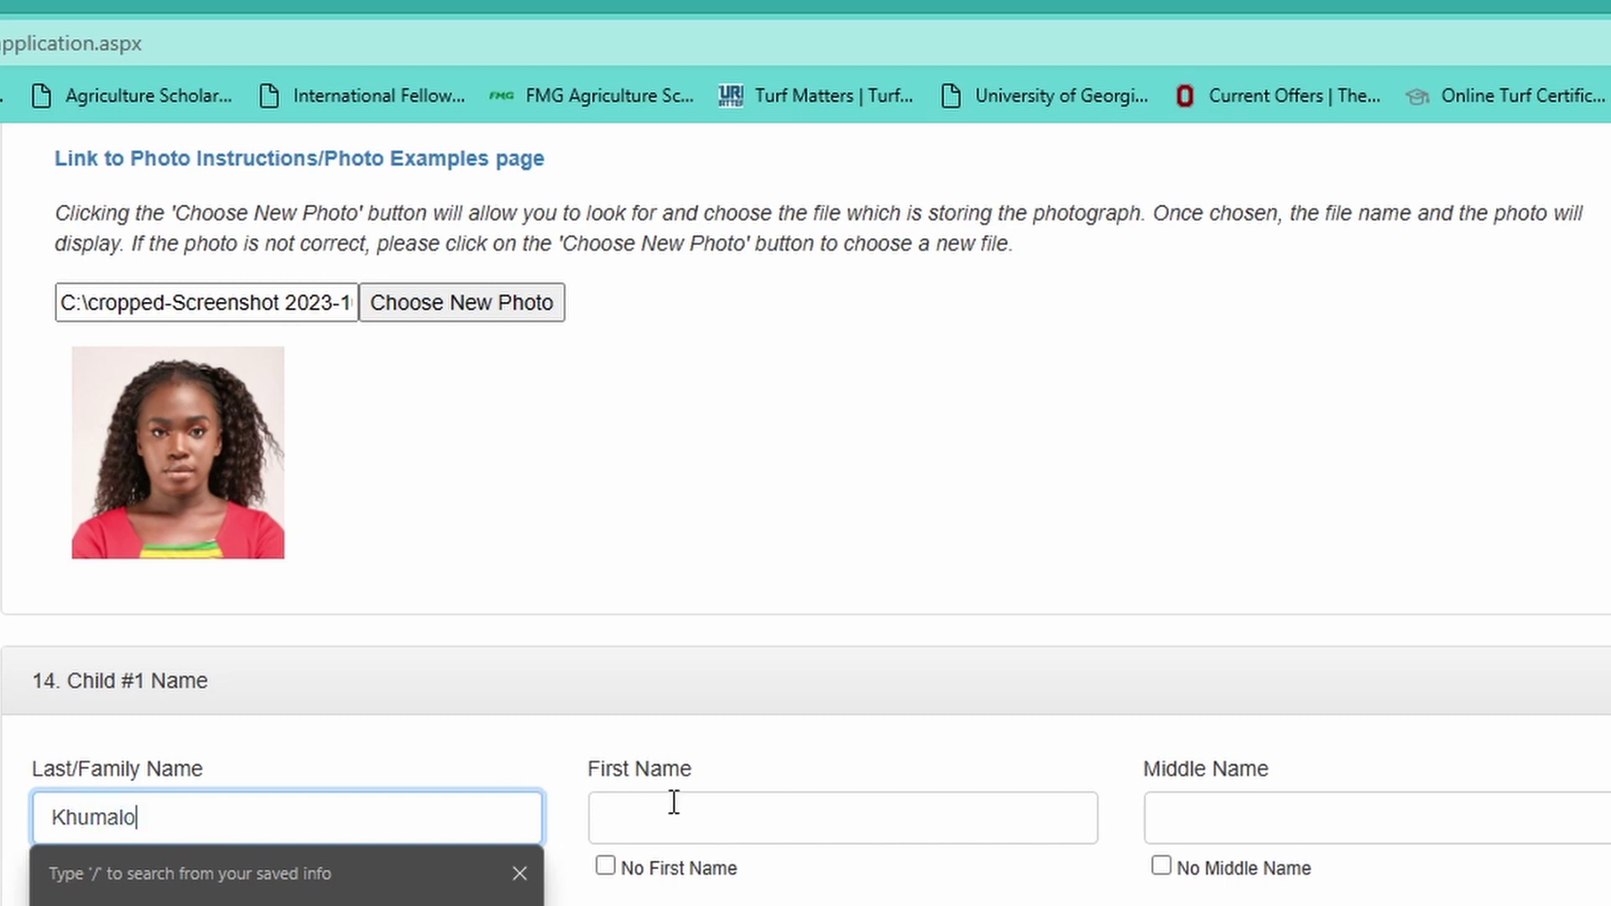
- Enter Child #1's last, first and middle names
click(677, 814)
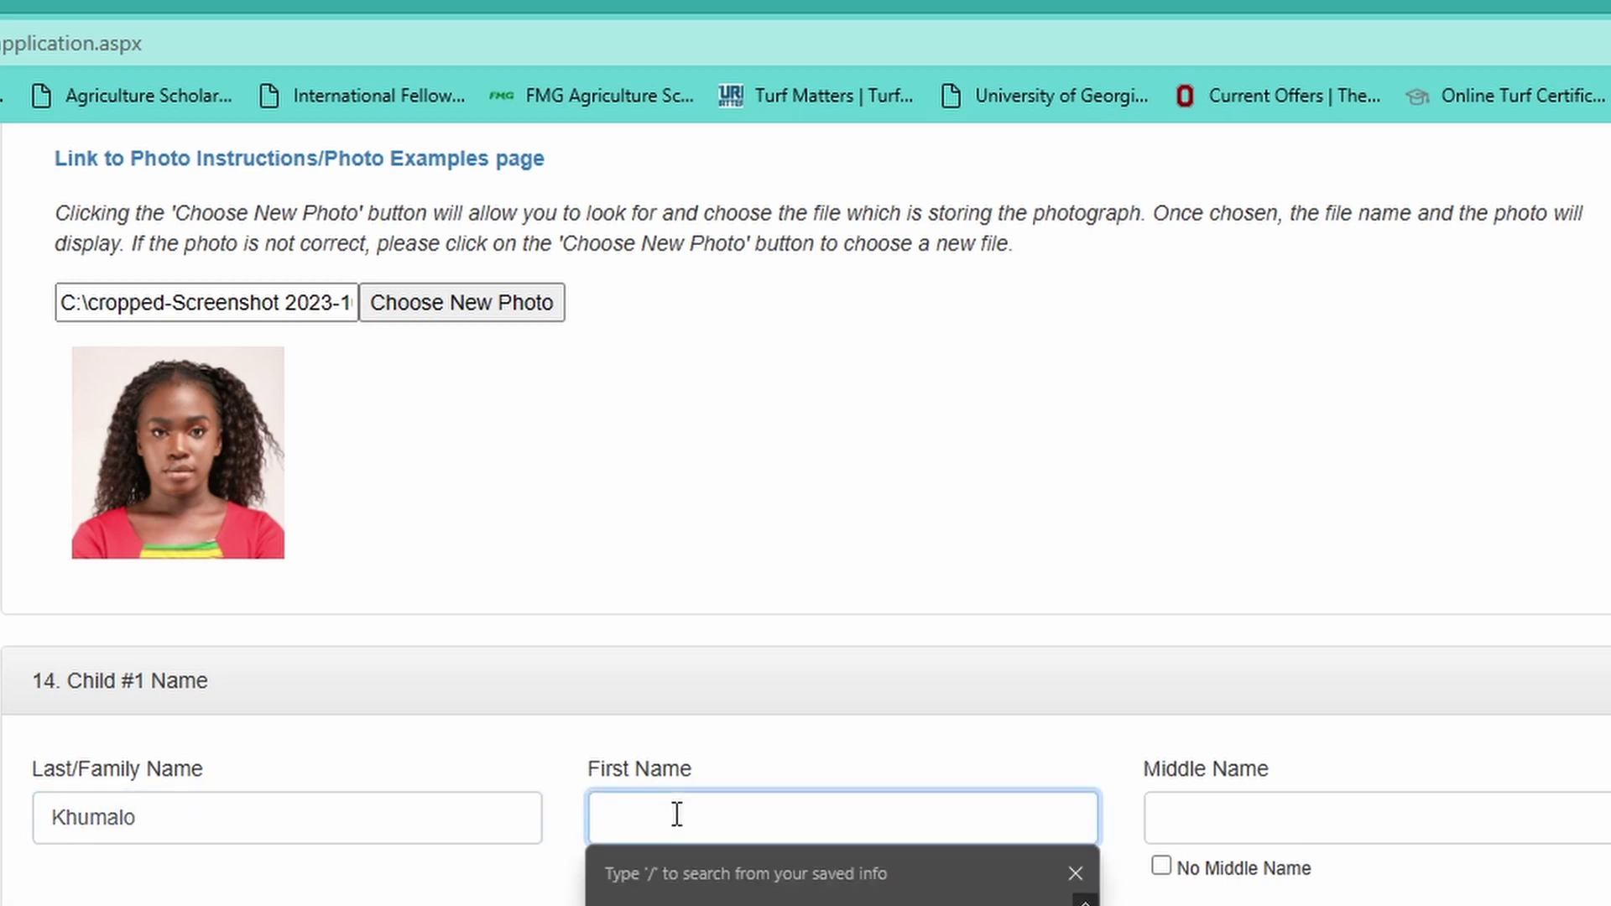
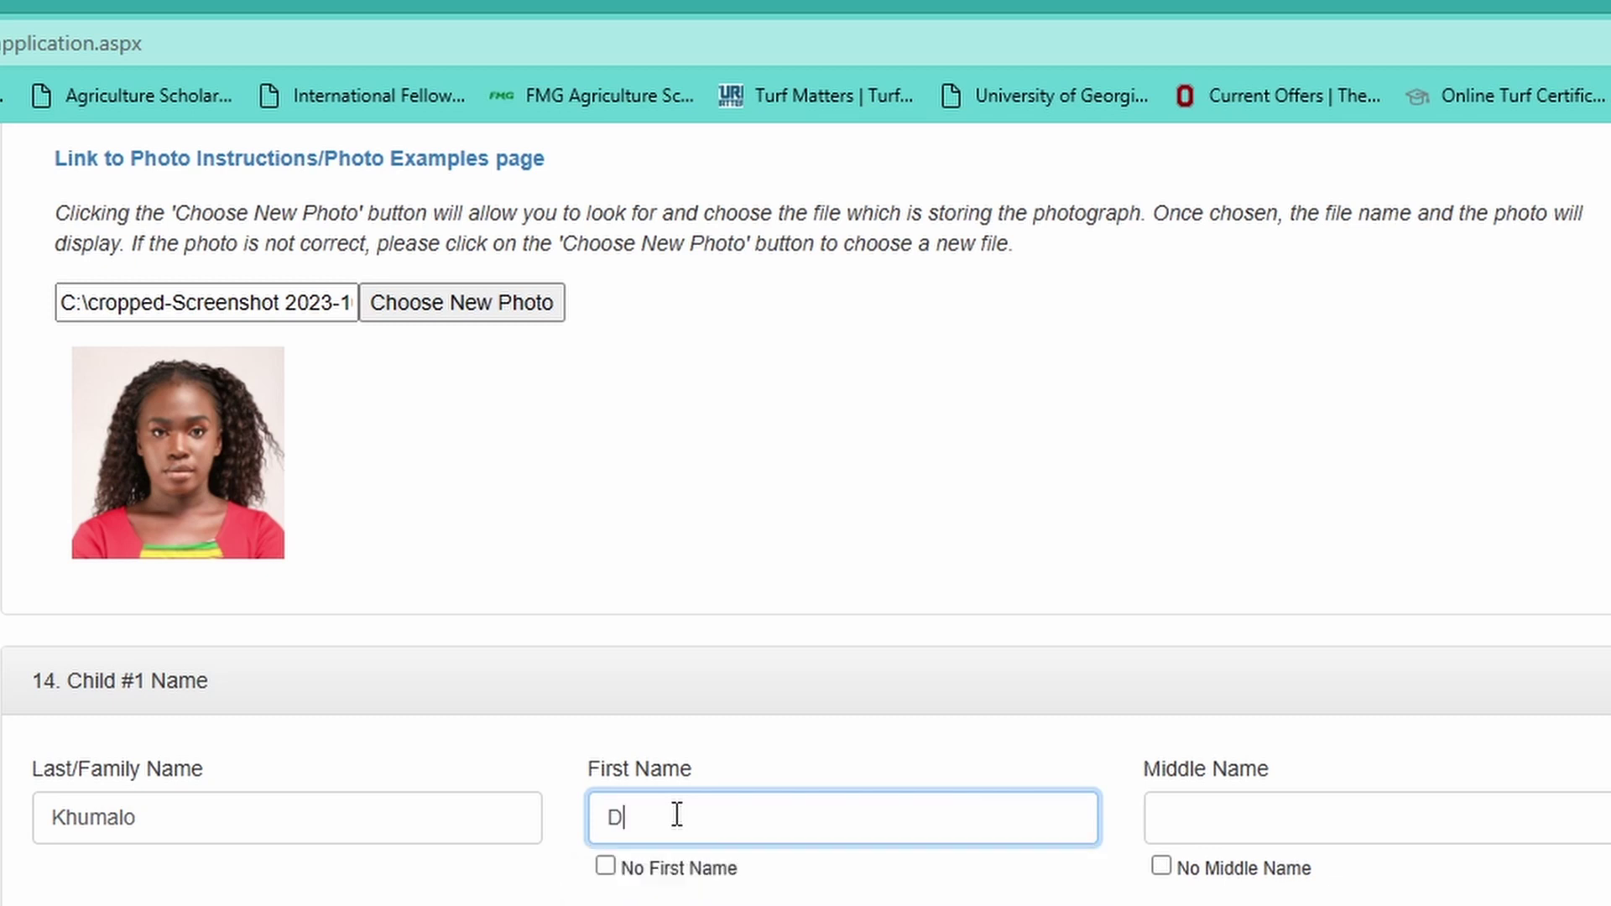
click(1423, 827)
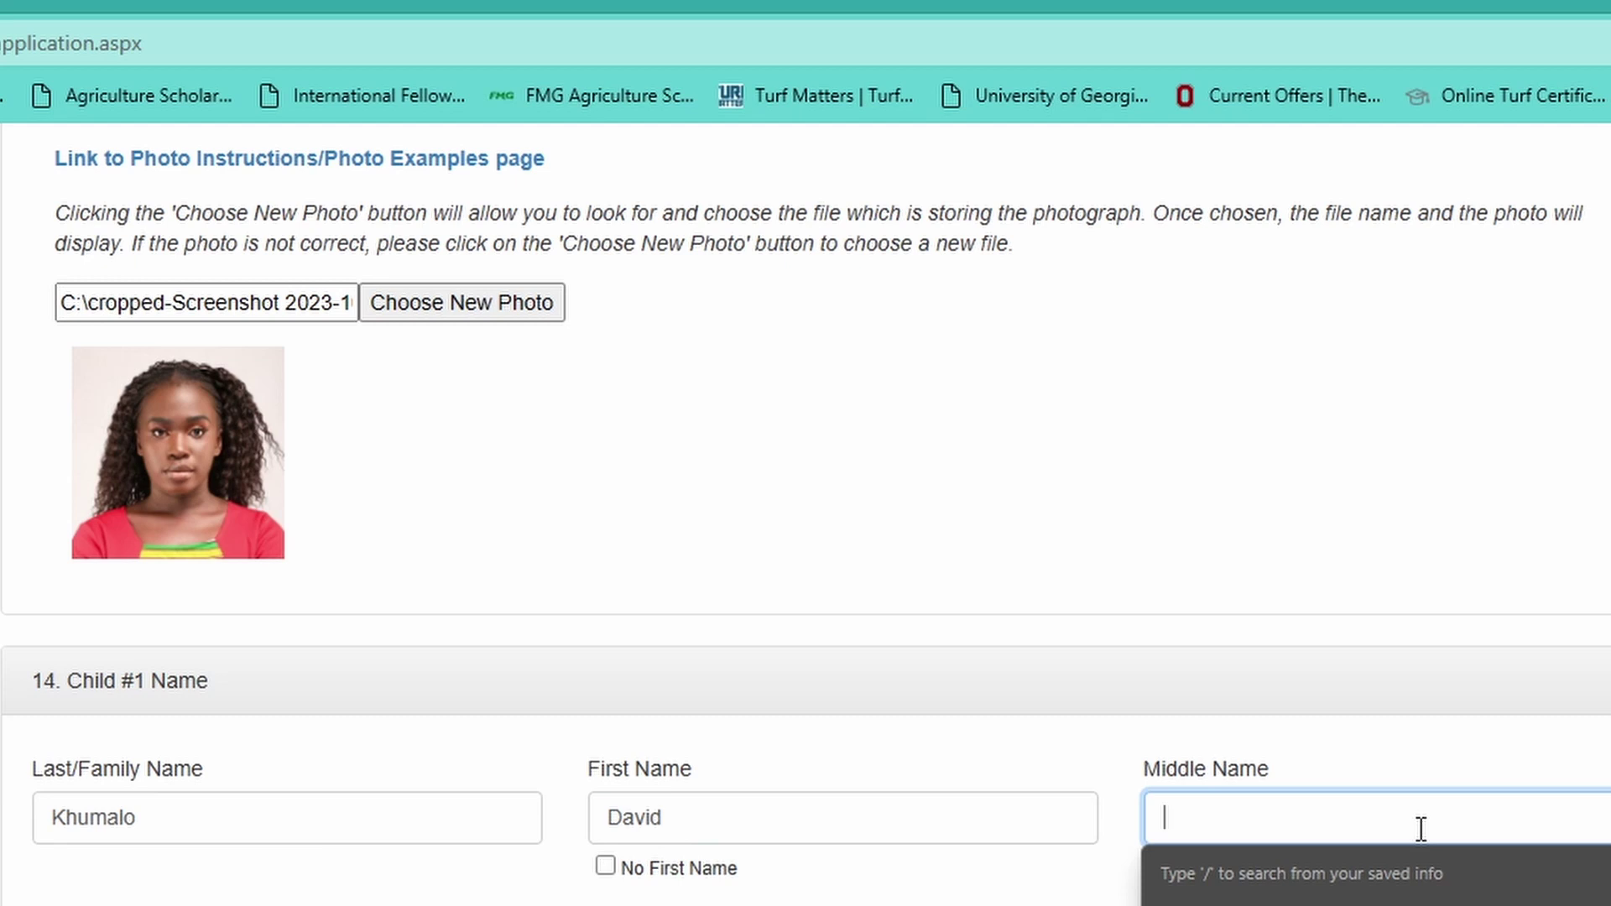
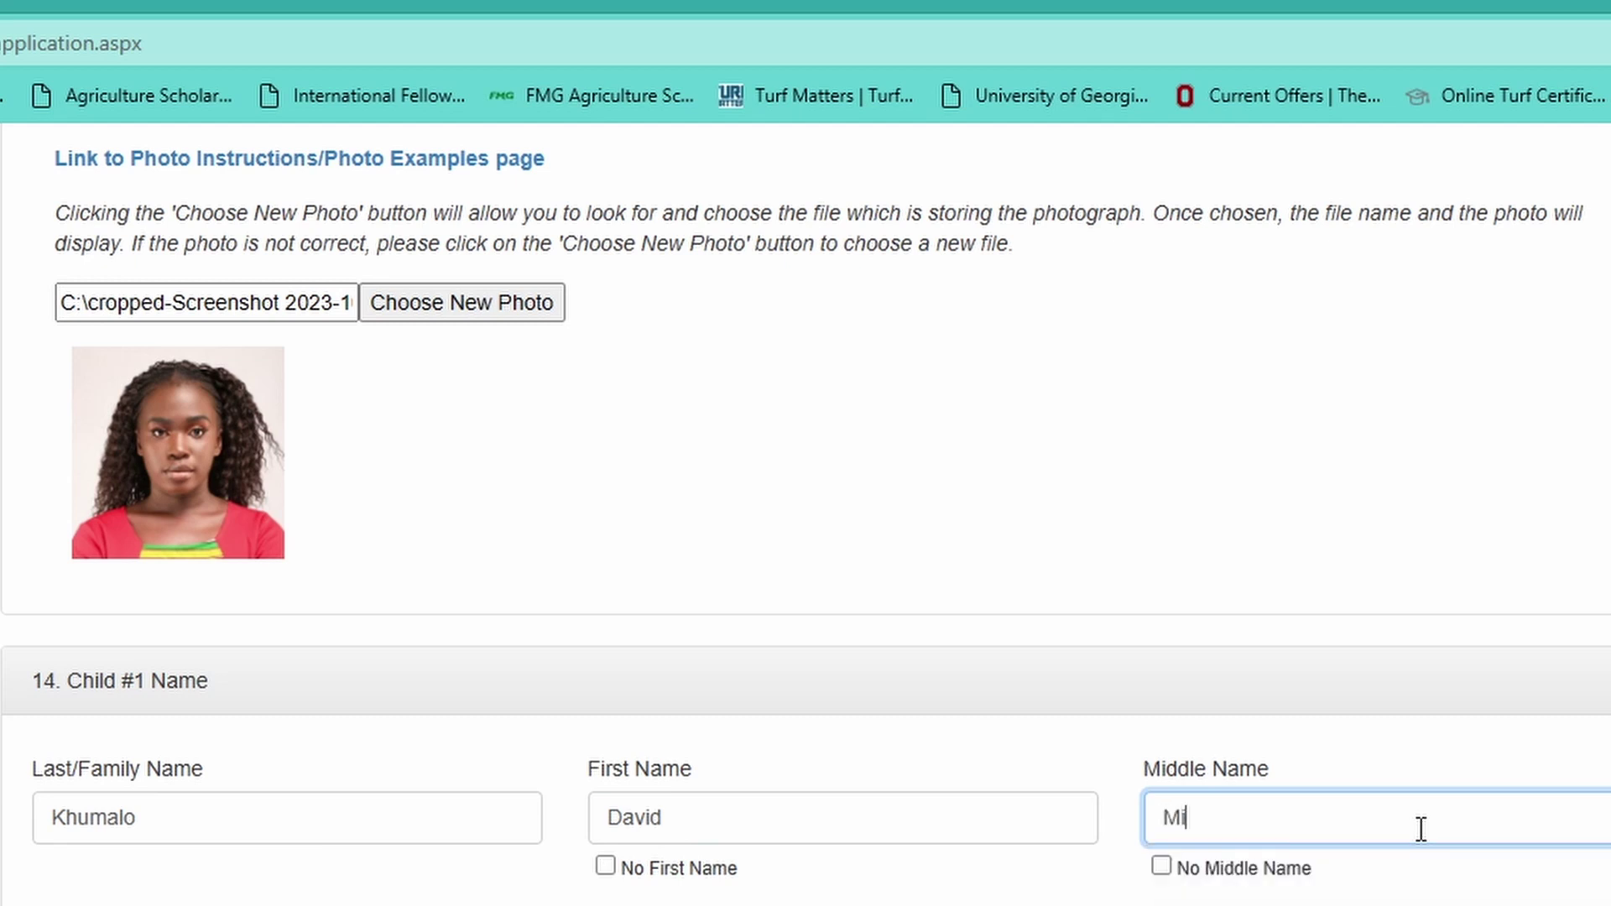
scroll(1426, 835, down, 6)
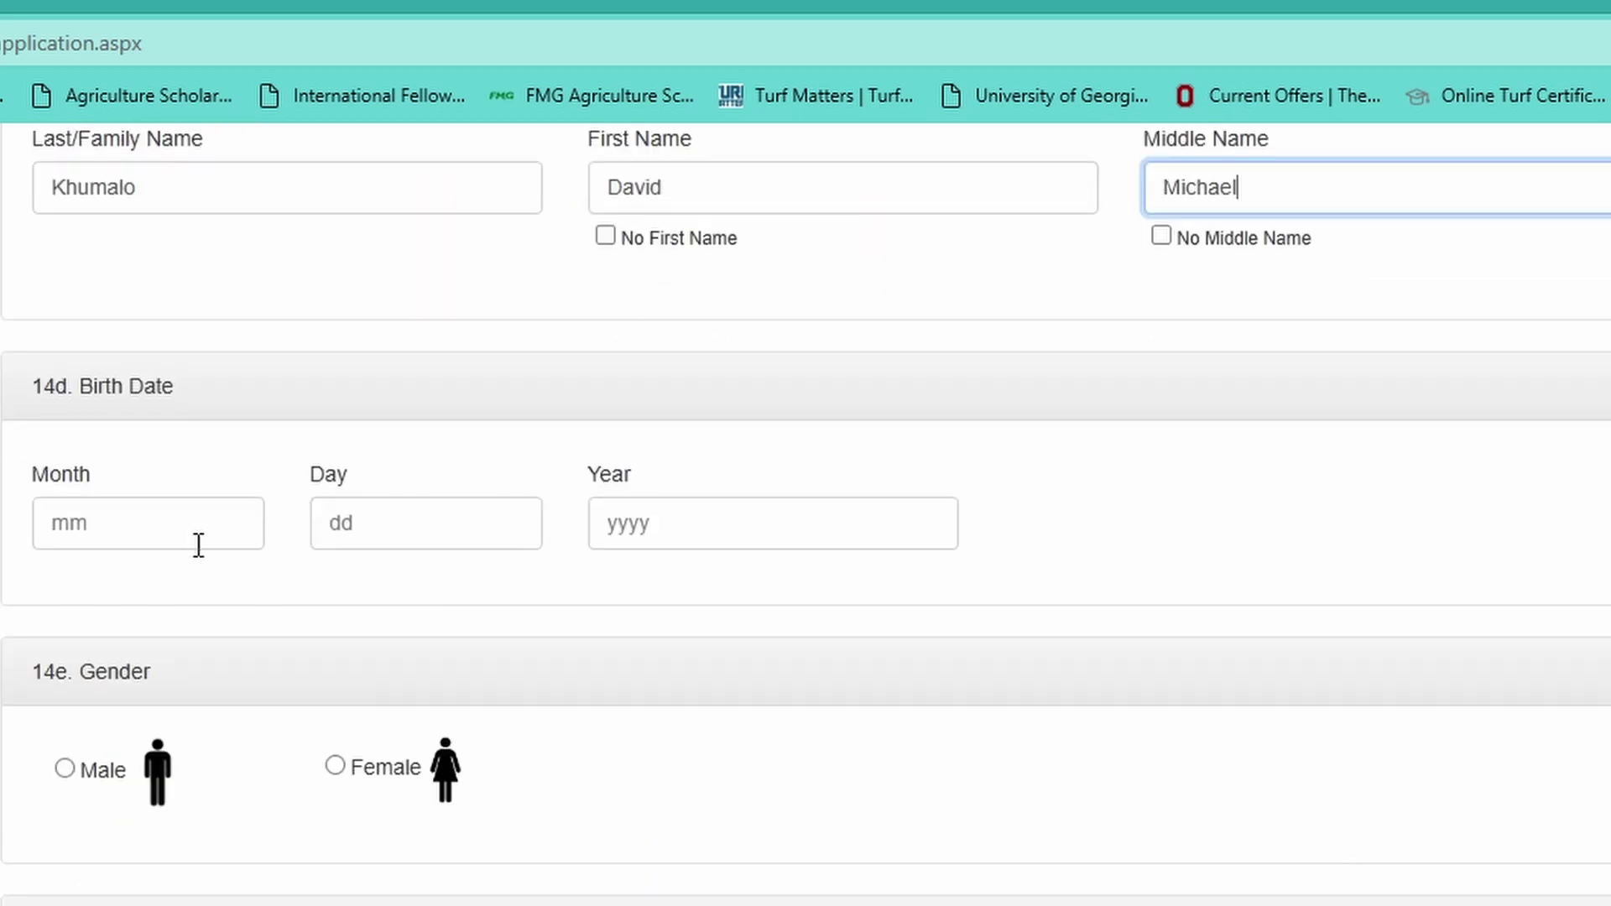
click(186, 517)
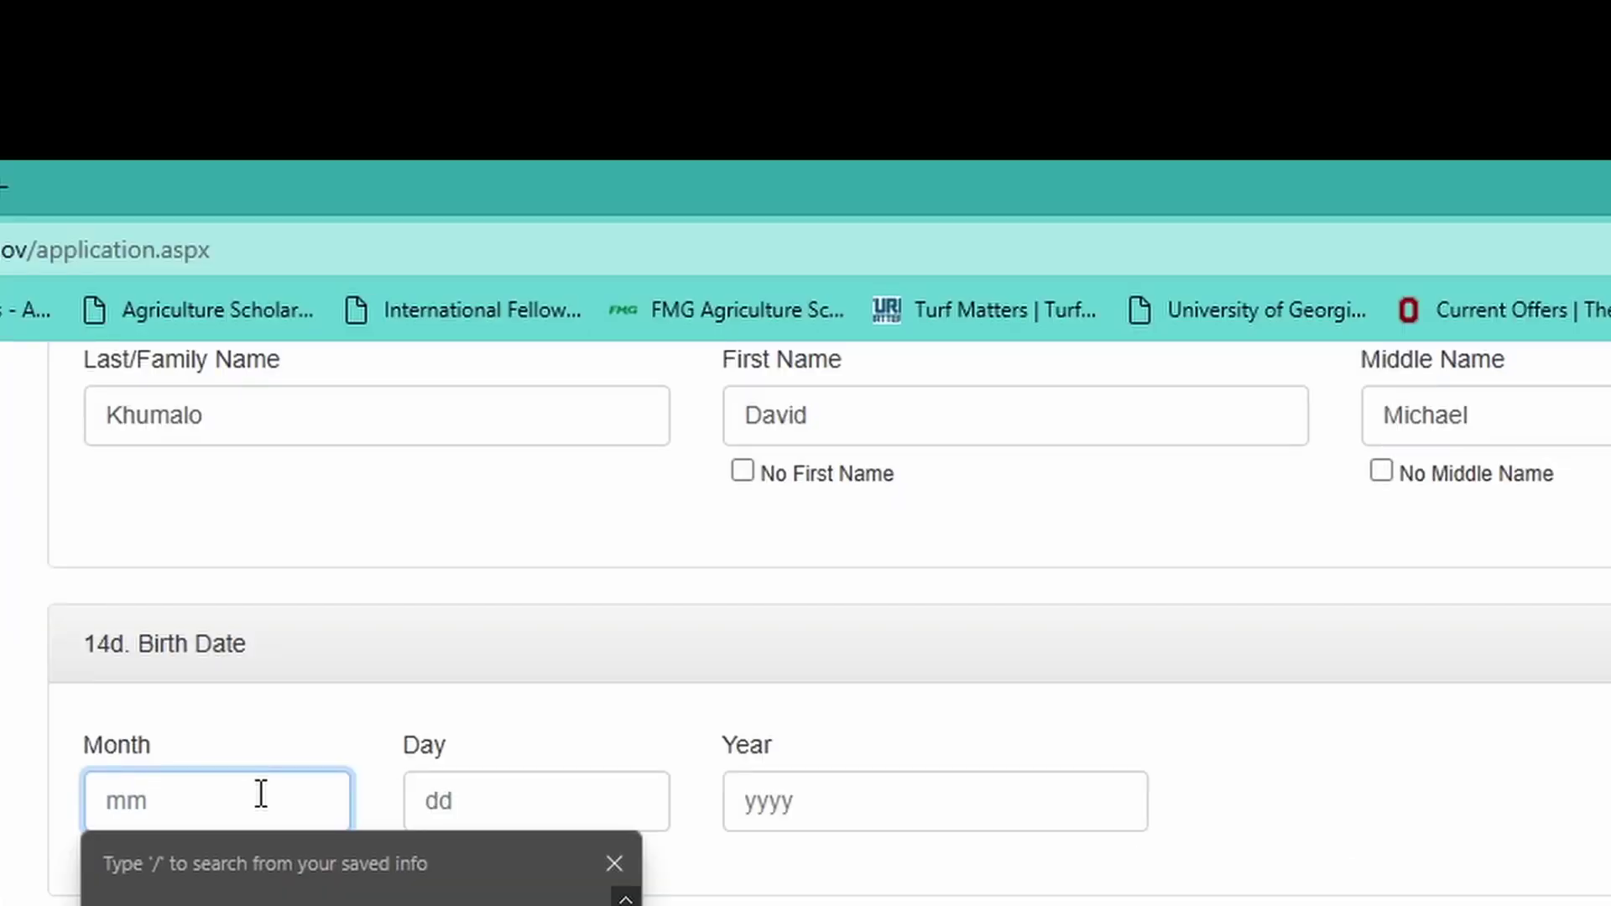
text(25)
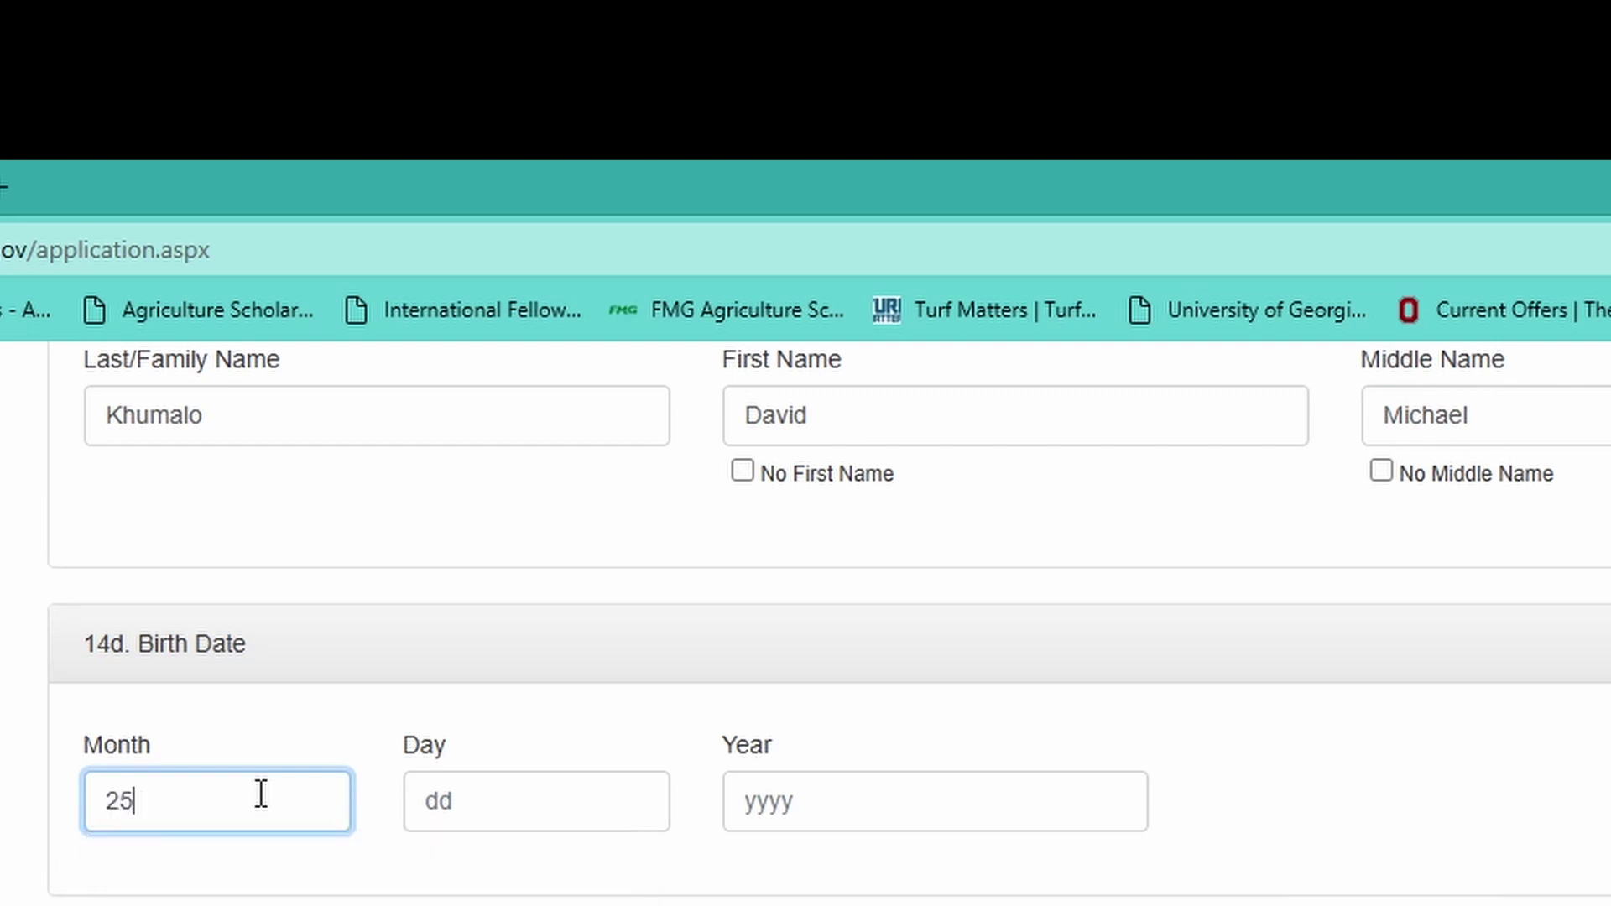
key(BackSpace)
key(BackSpace)
text(05)
click(310, 813)
click(441, 794)
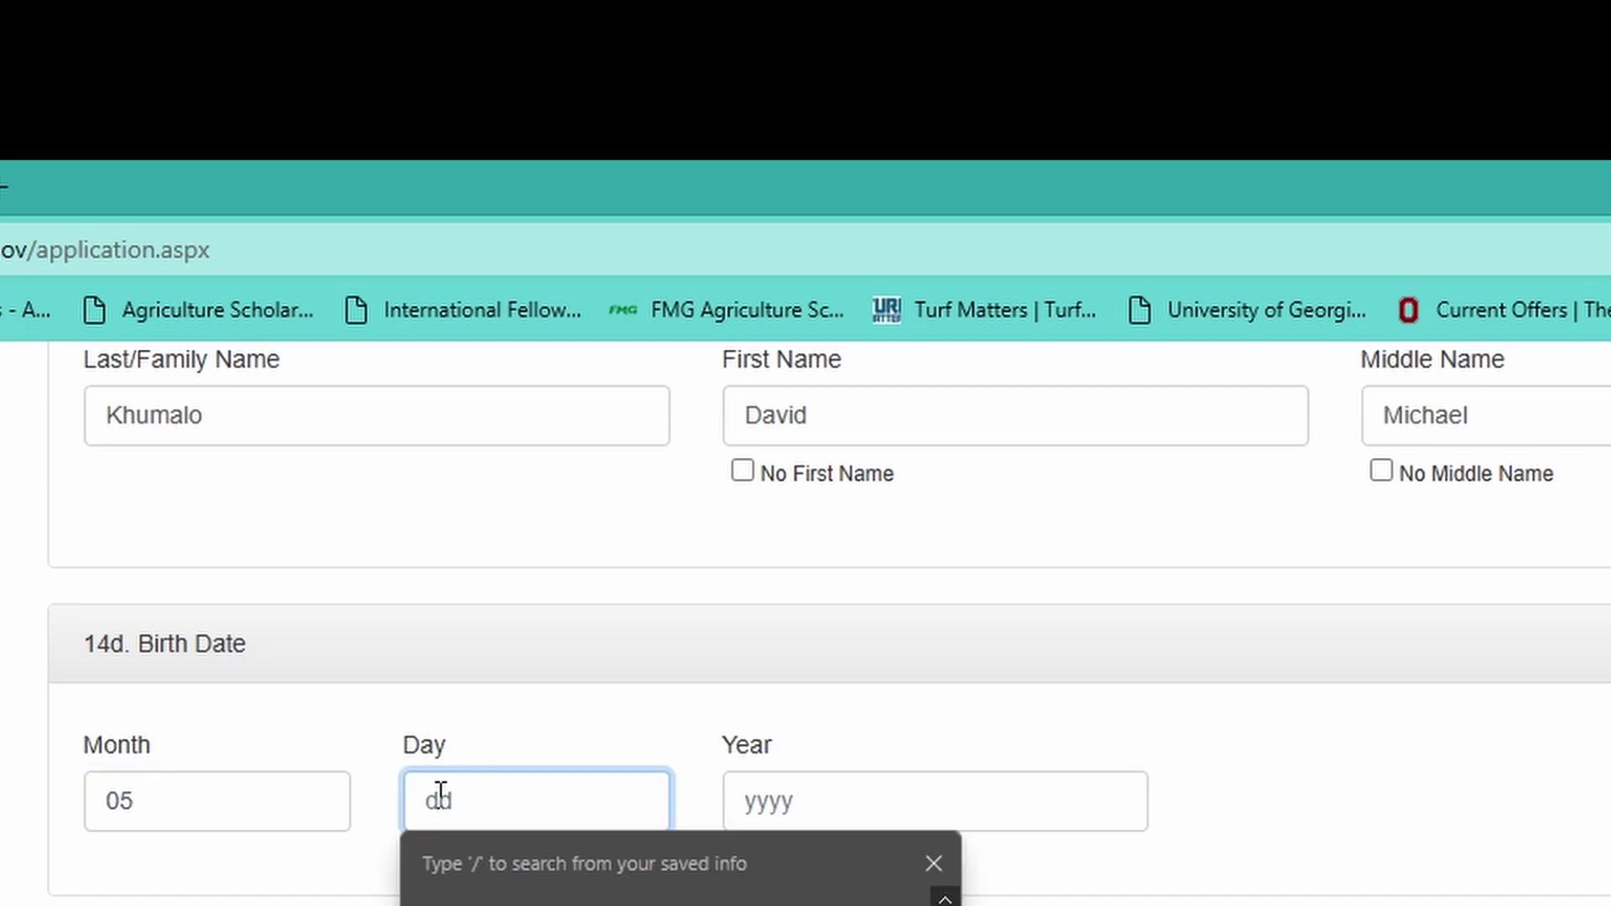
text(25)
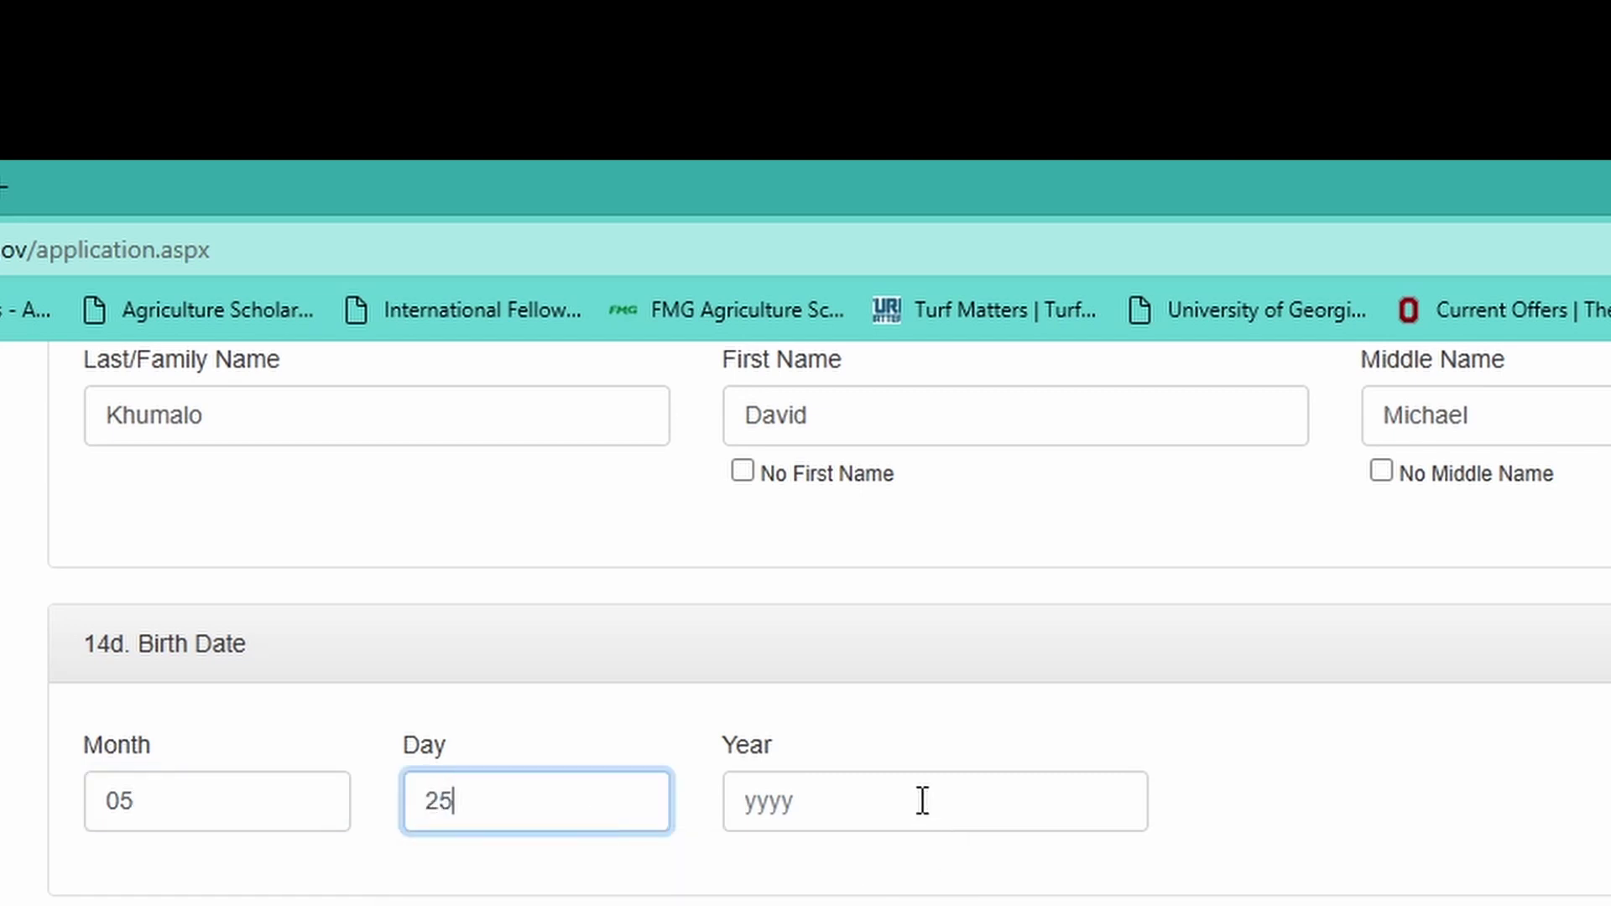
click(923, 801)
text(2006)
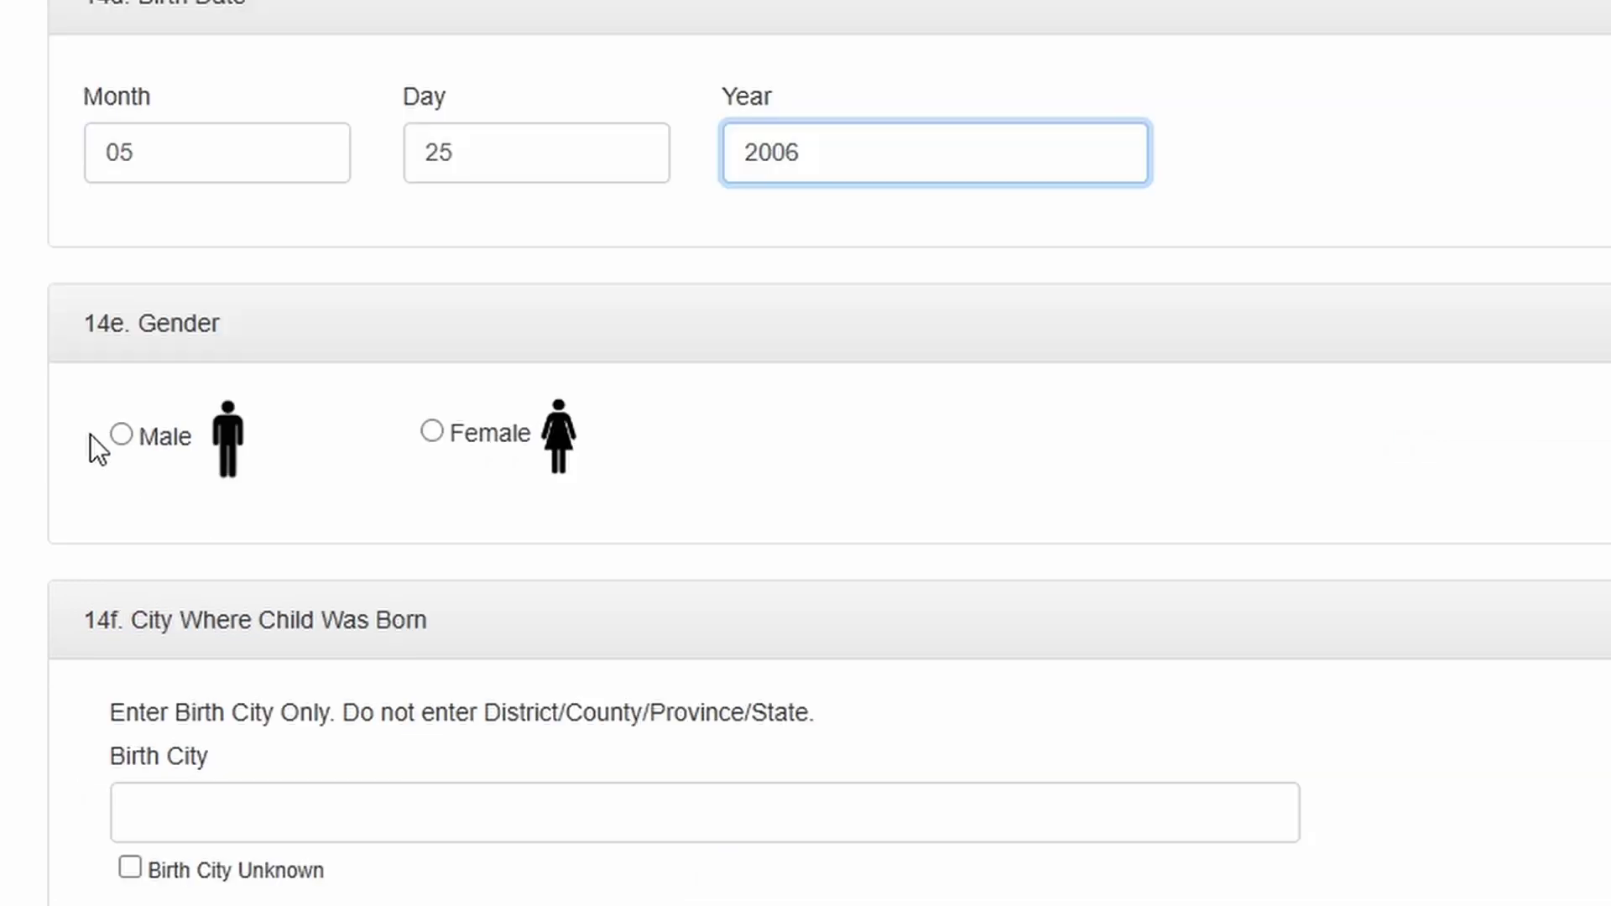
- Record the child as male with birth city Mbabane
click(122, 436)
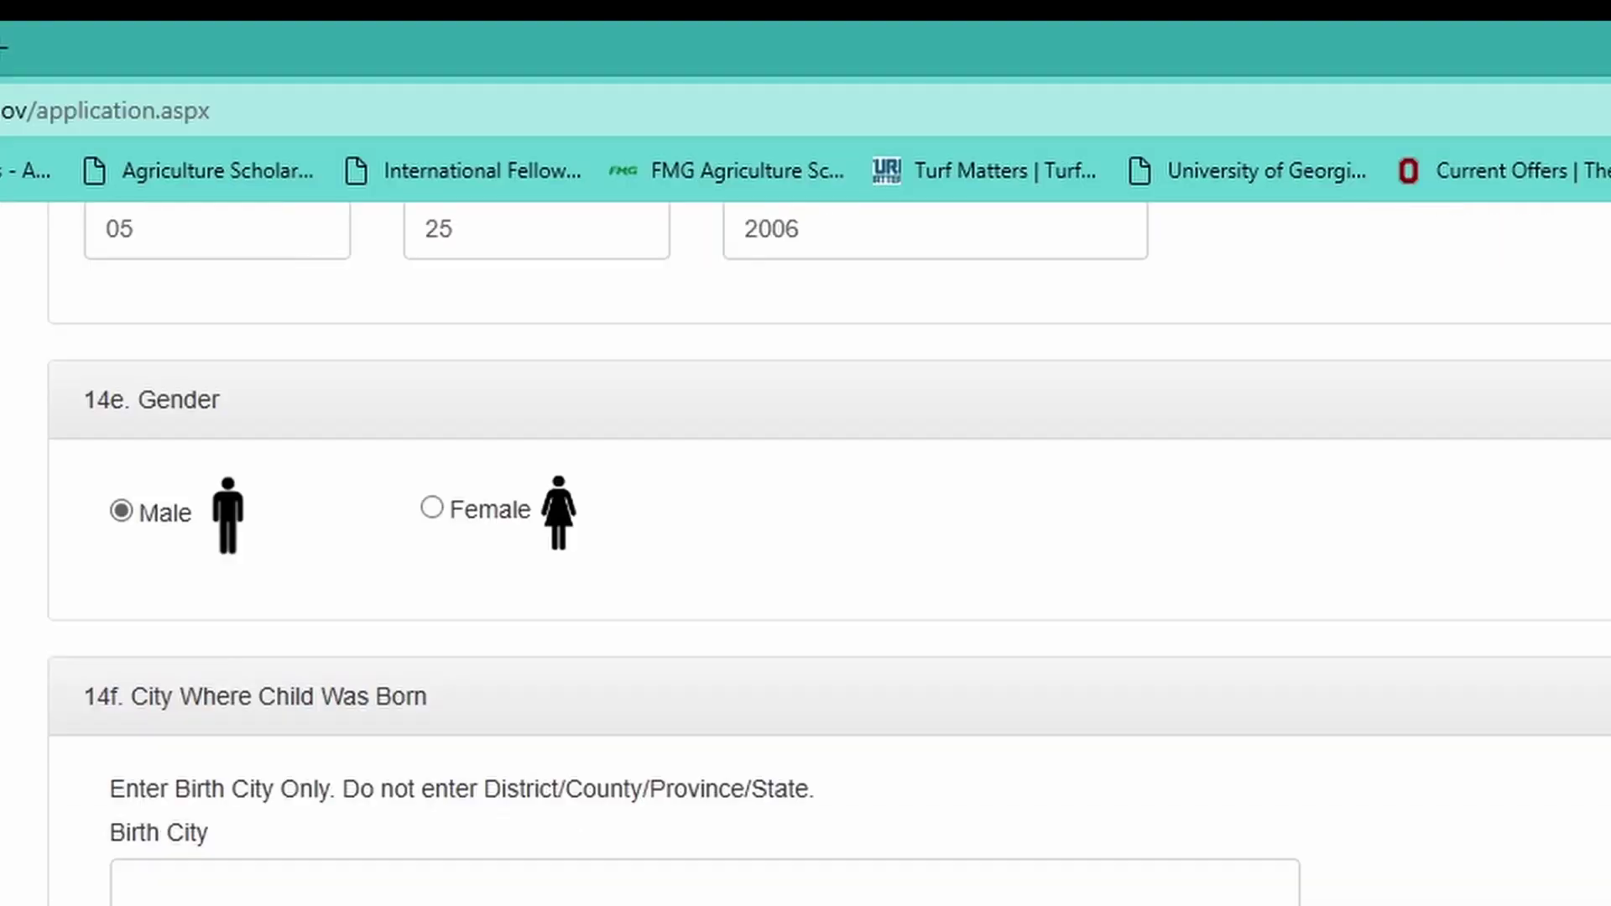
scroll(209, 761, down, 1)
click(180, 841)
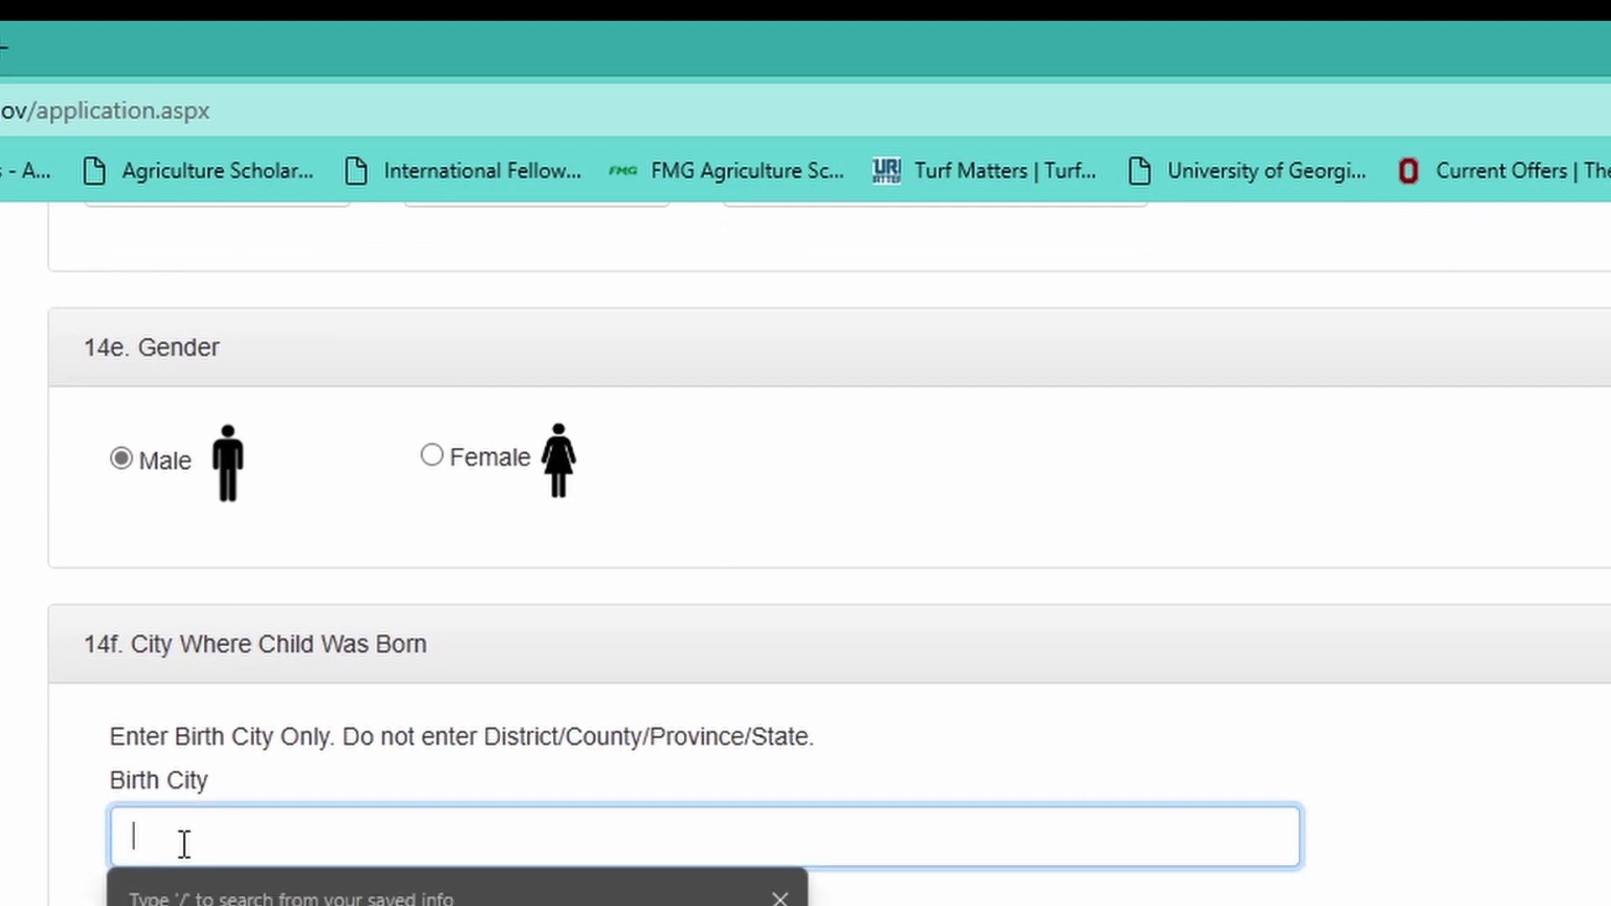
text(Mbabane)
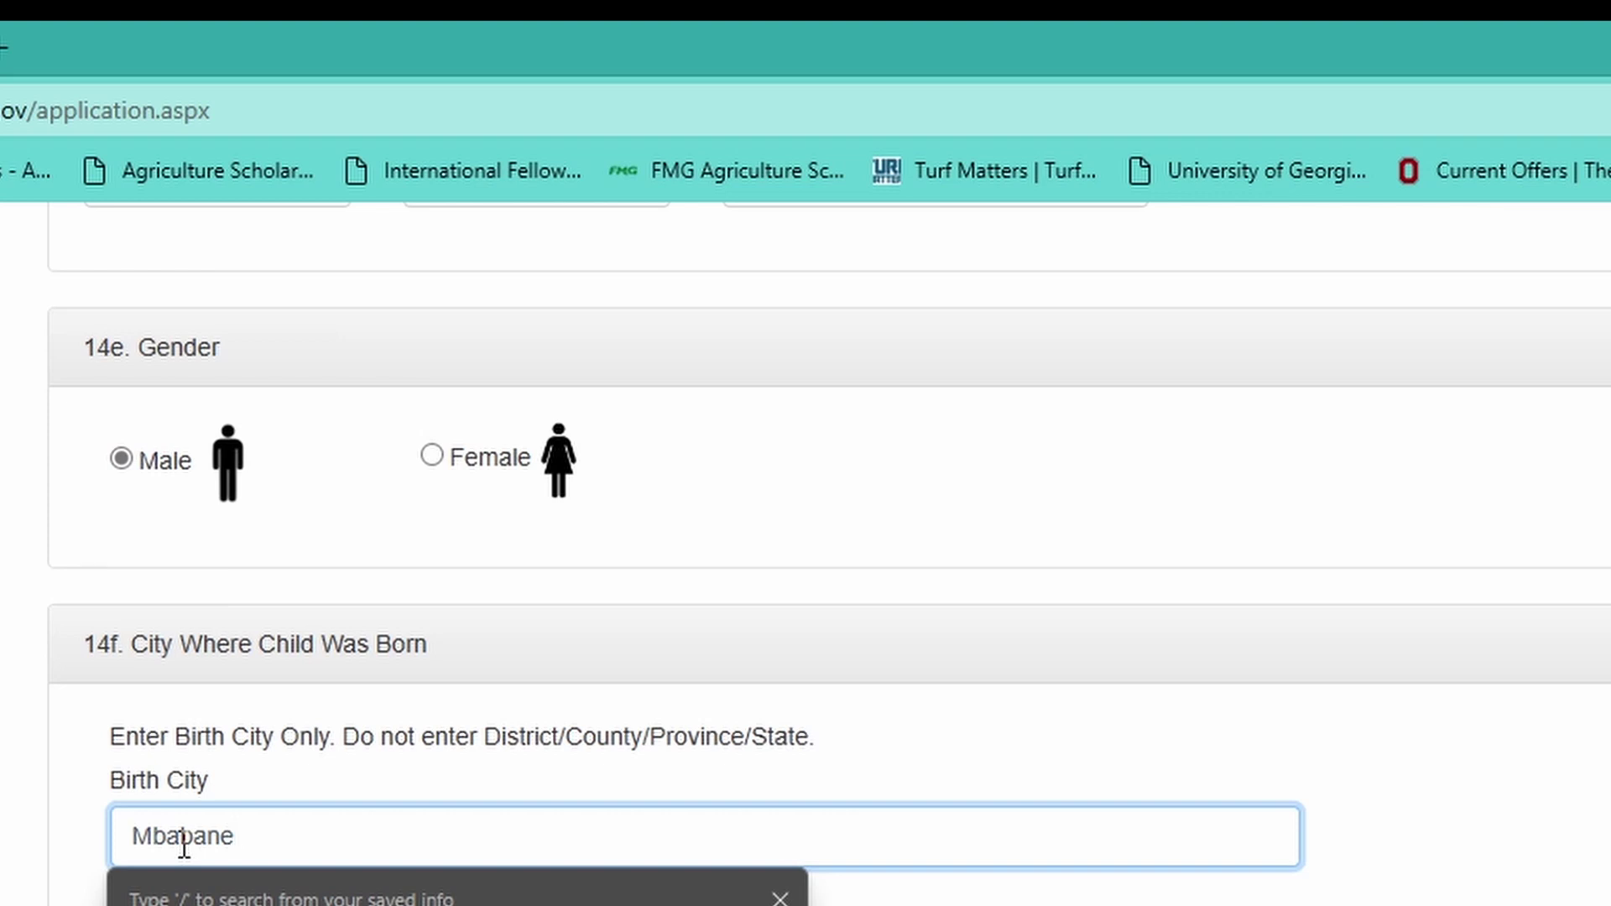
key(Tab)
- Set the child's birth country to Eswatini
scroll(1287, 456, down, 2)
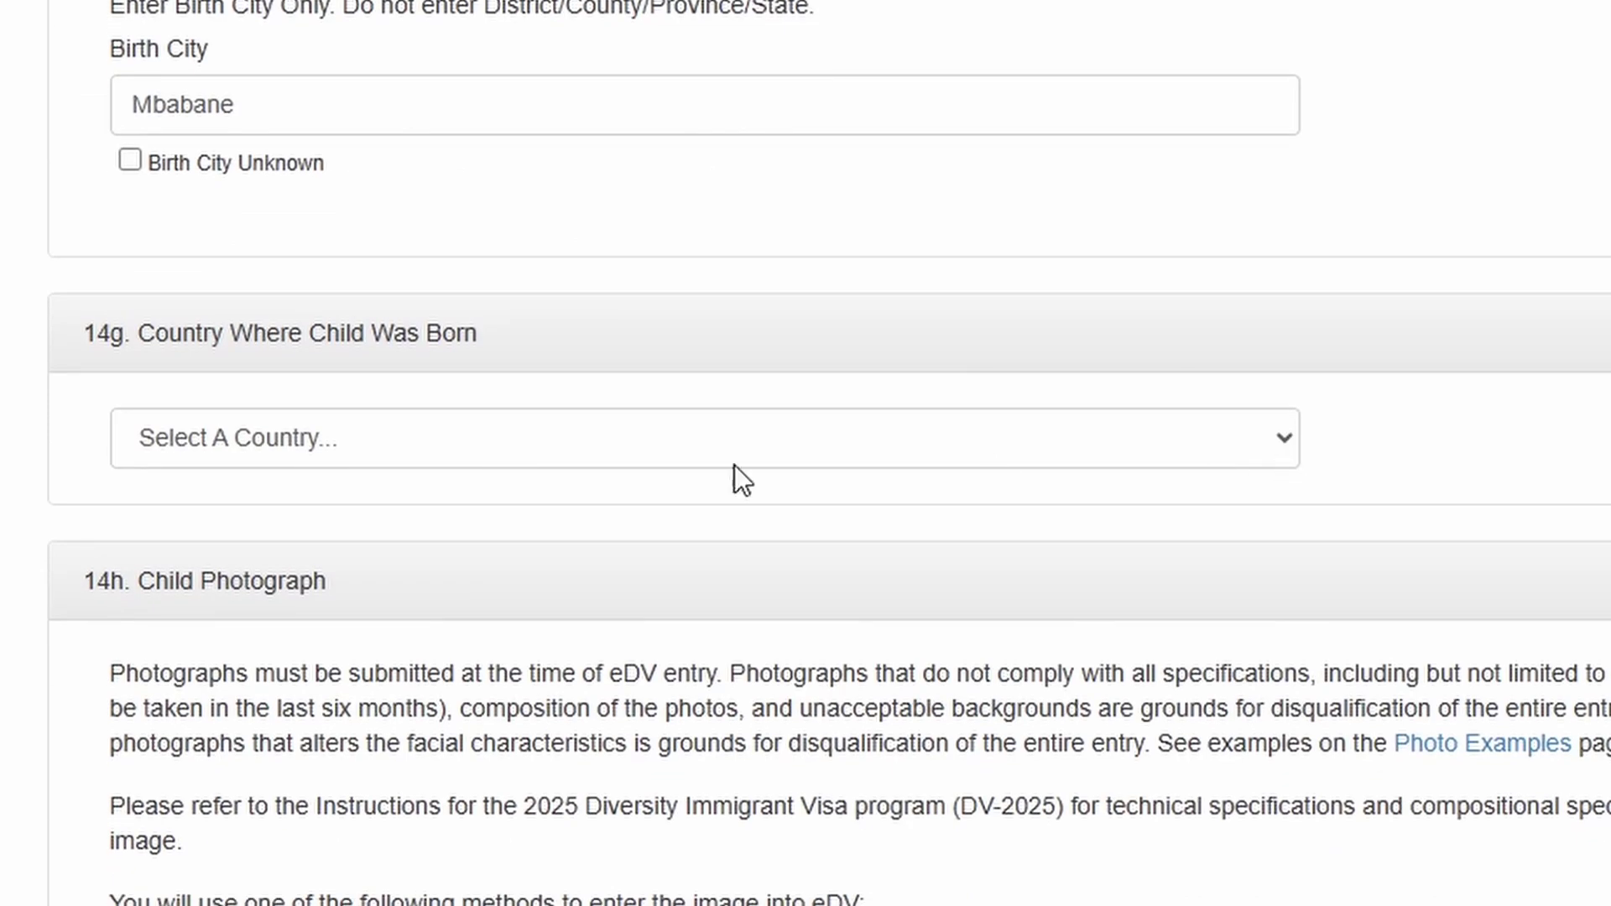
click(614, 433)
text(e)
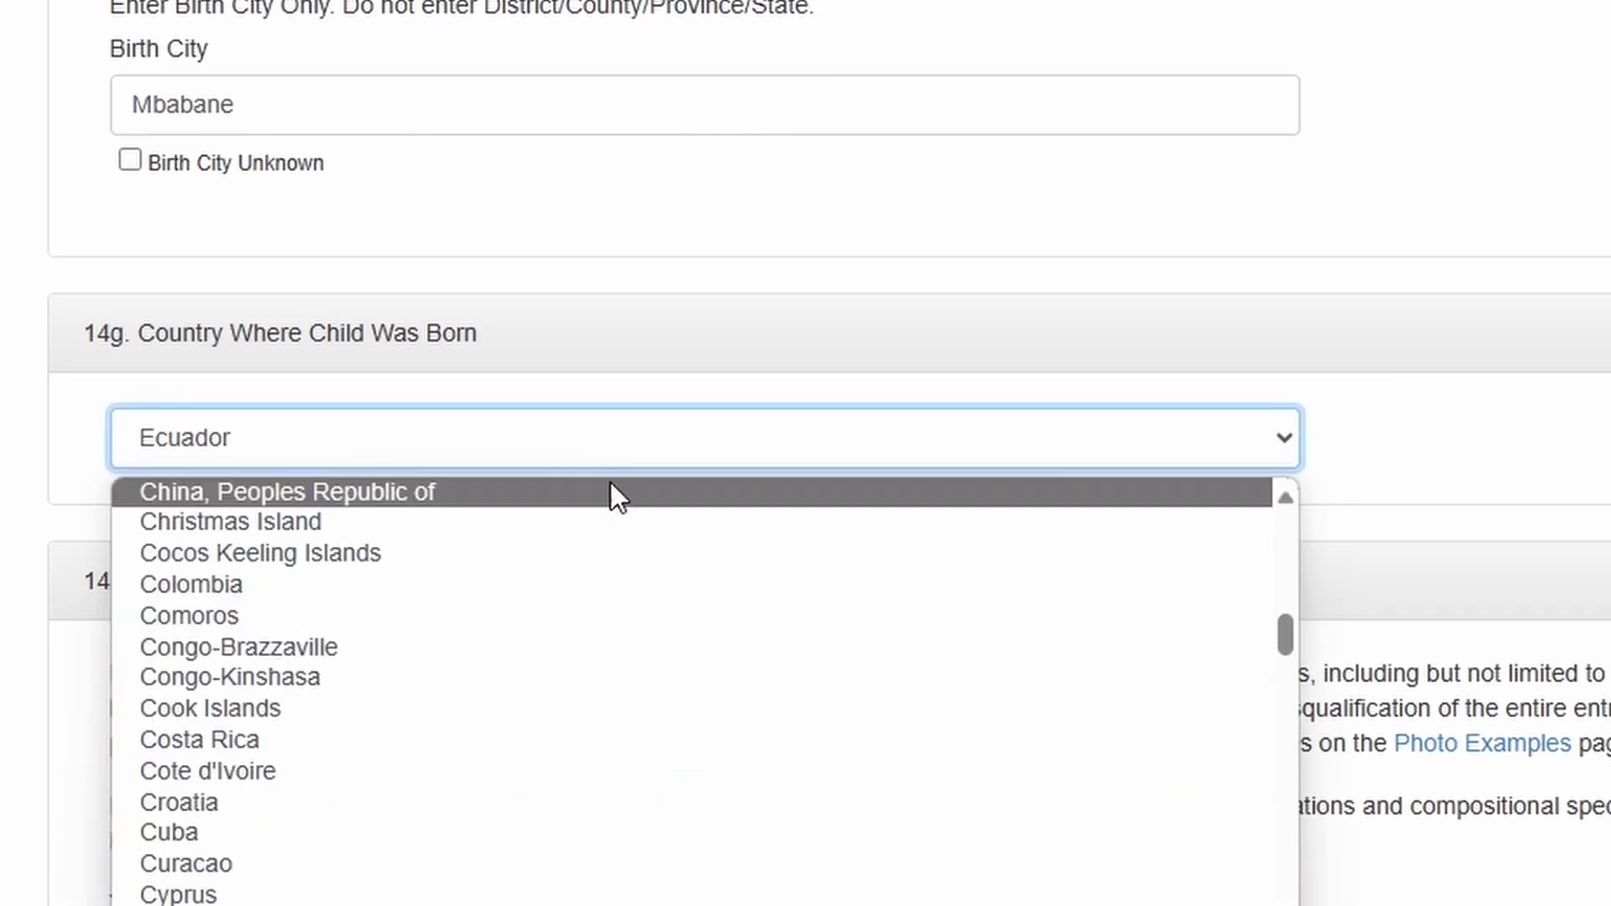
scroll(578, 612, down, 1)
scroll(567, 655, down, 3)
click(568, 655)
scroll(568, 654, down, 7)
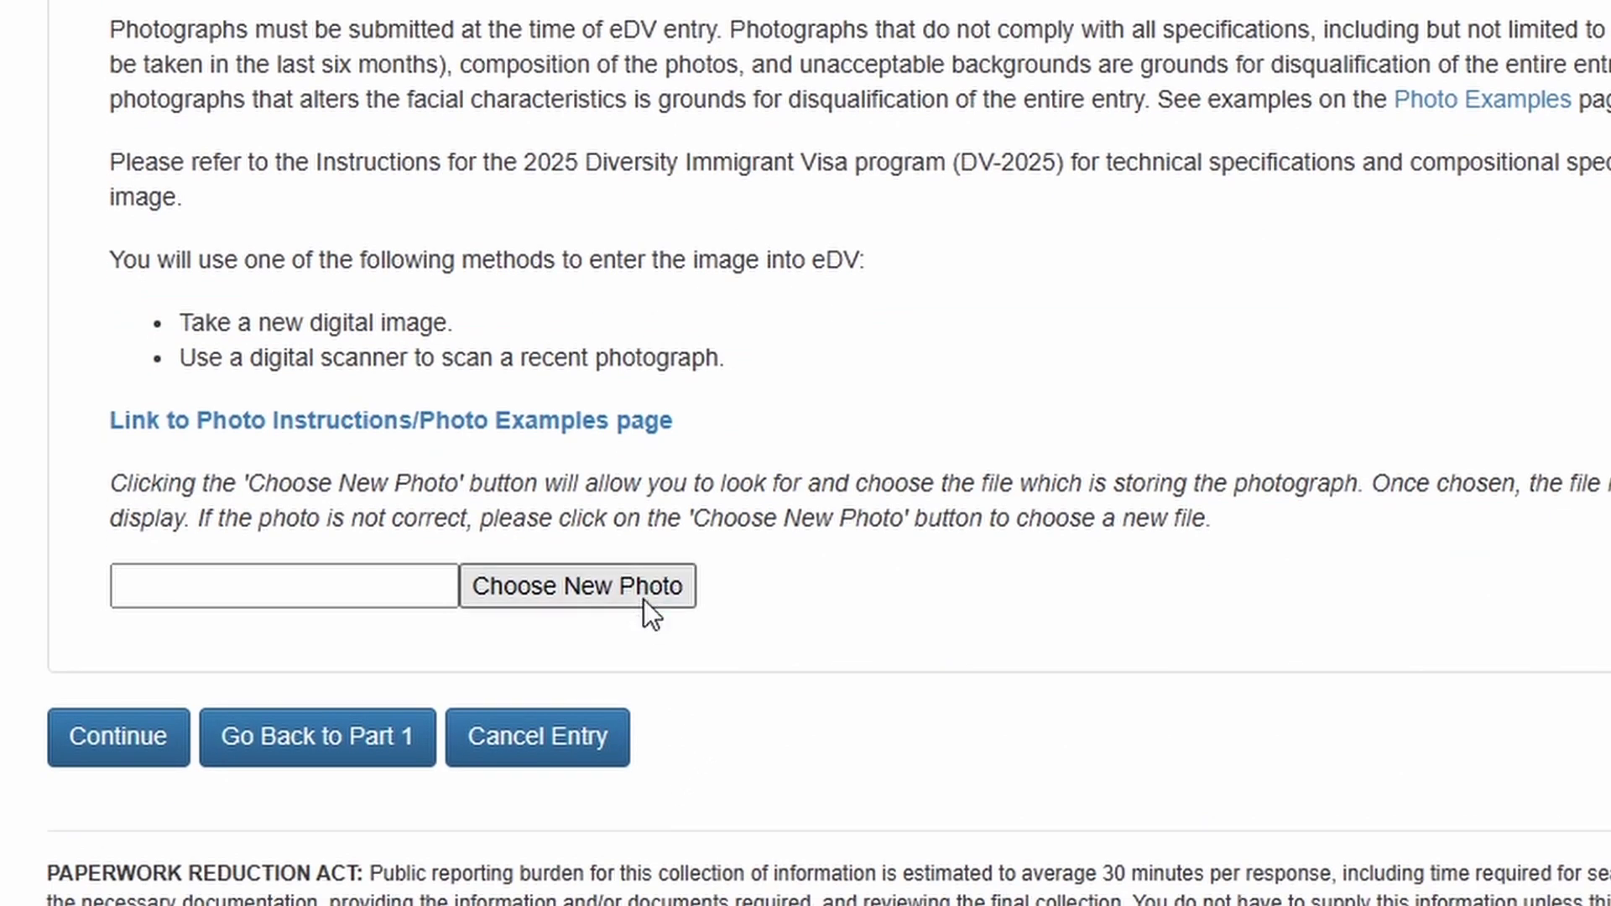
- Attach the child's photo file and continue to the entry review
click(643, 599)
double_click(4, 76)
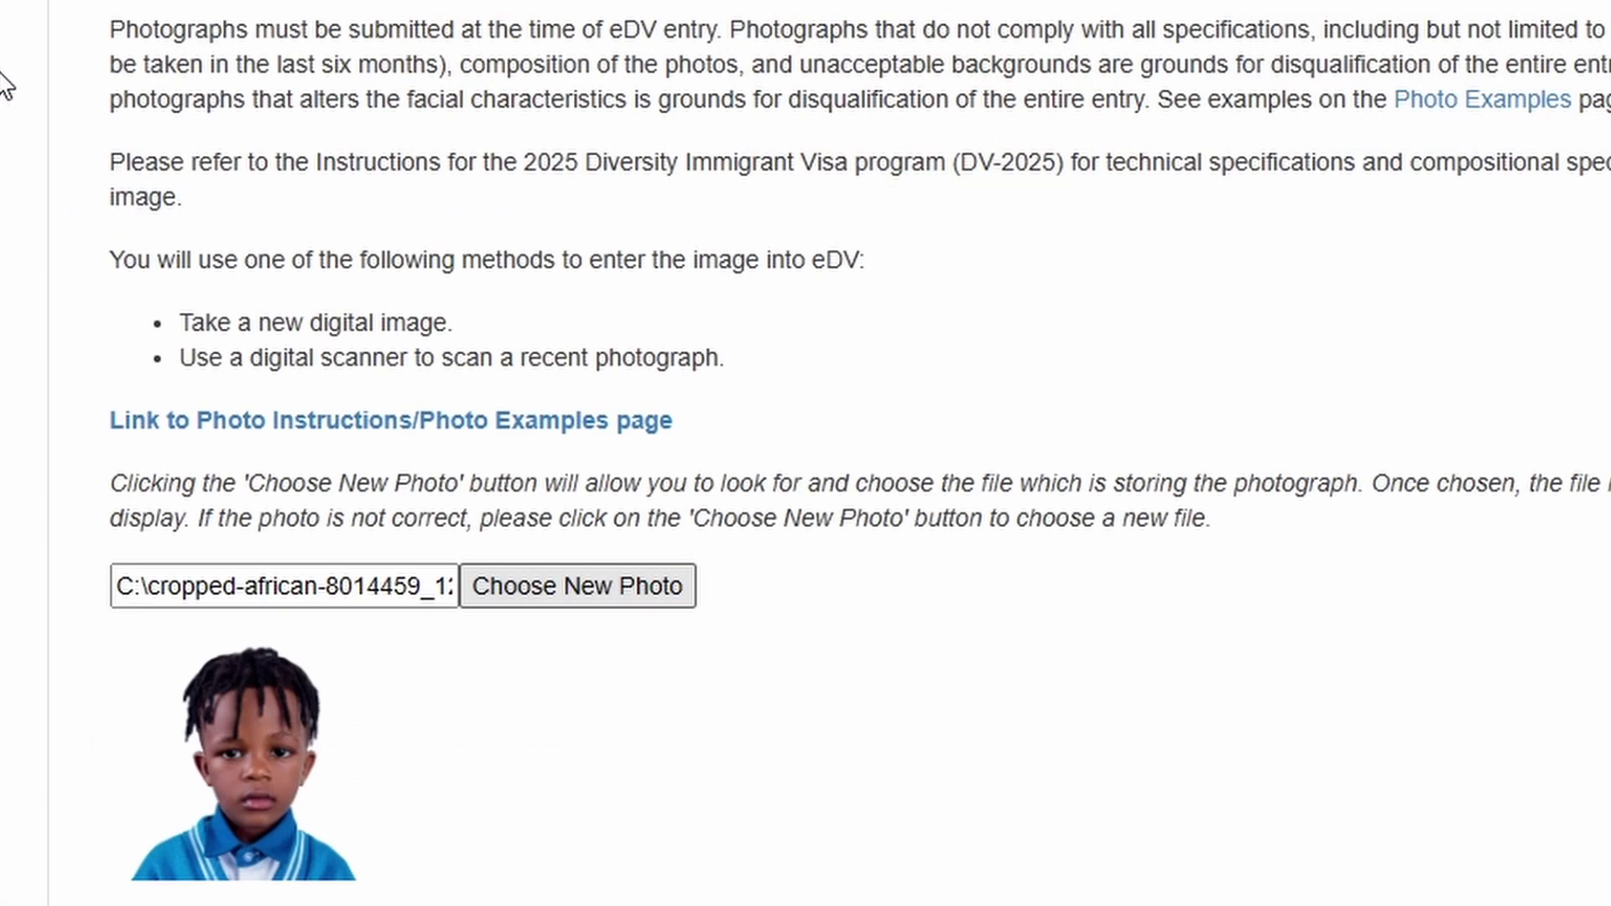
scroll(371, 472, down, 3)
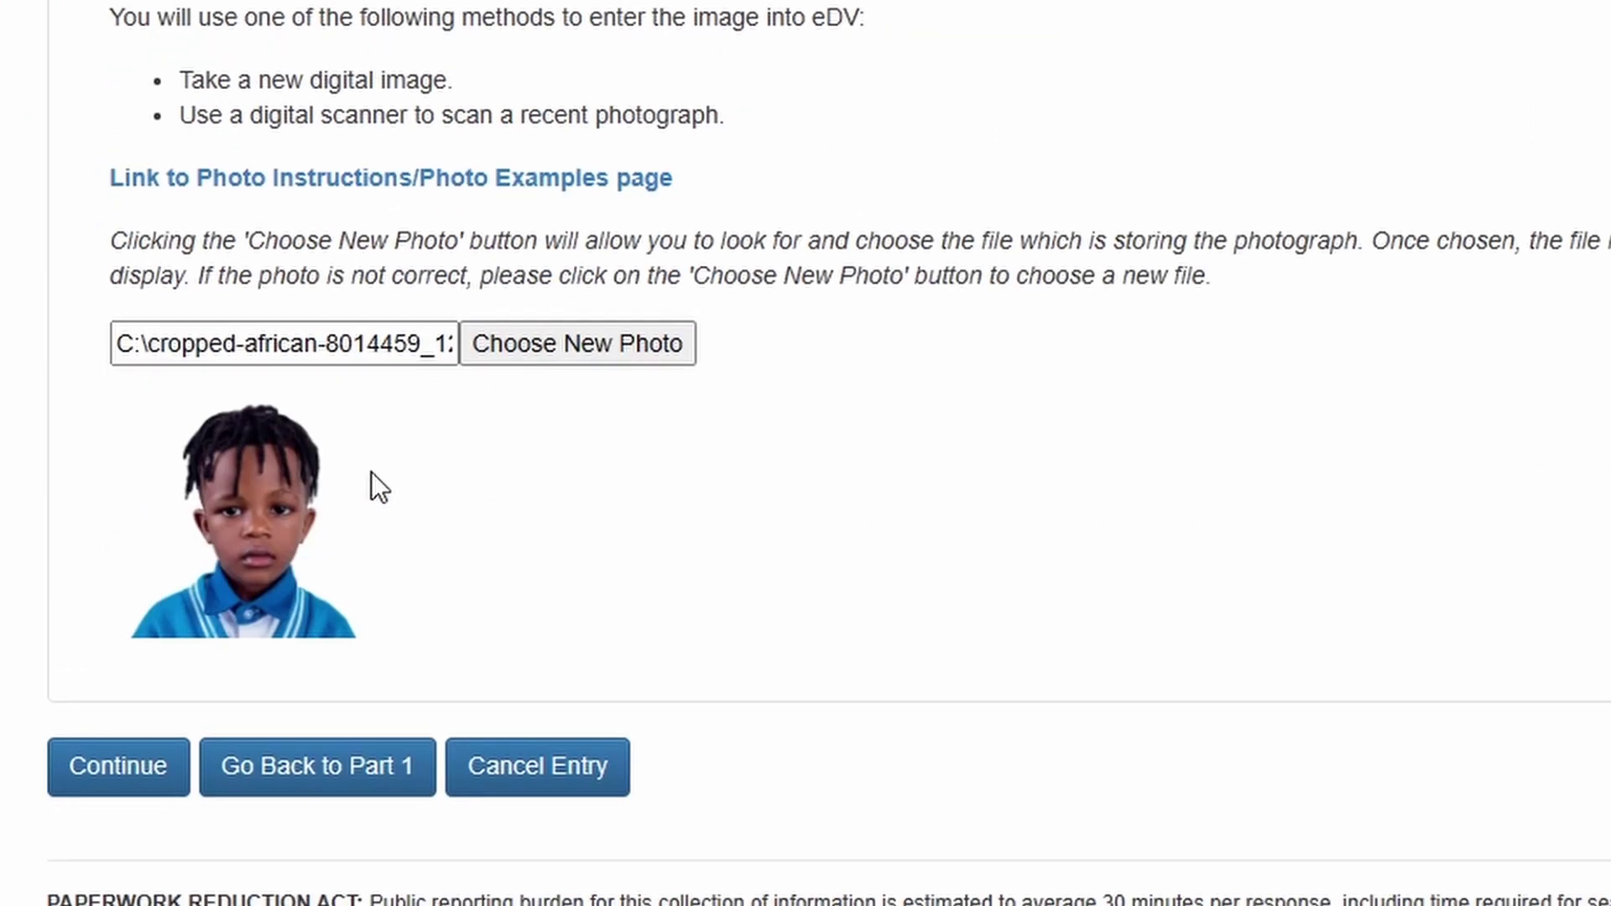
click(147, 781)
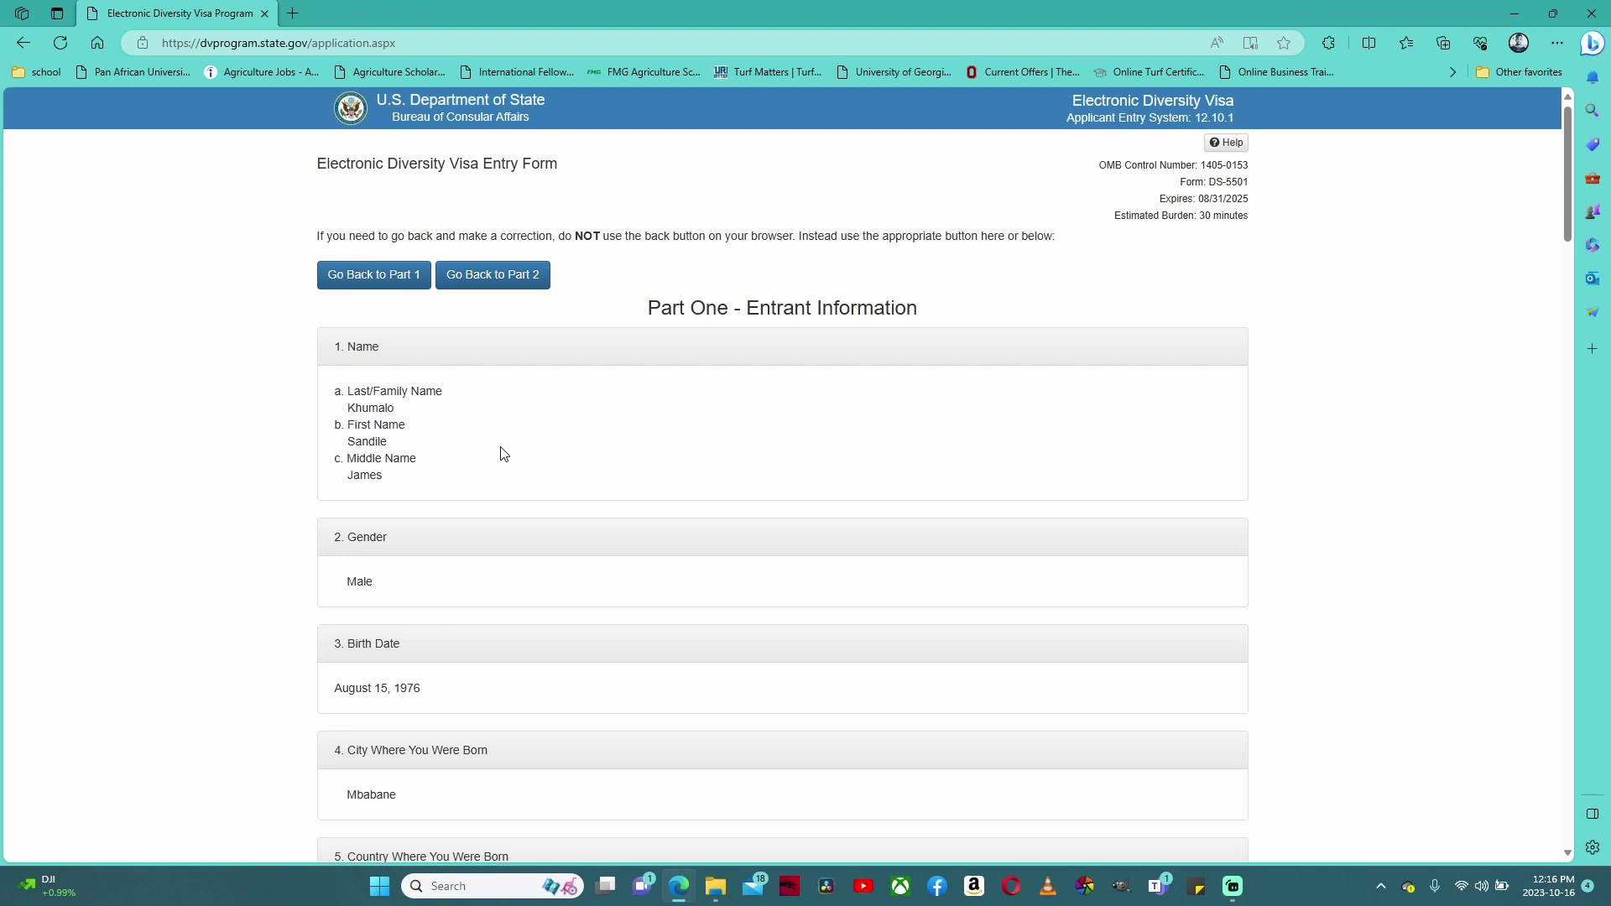
scroll(504, 454, down, 3)
scroll(504, 454, down, 3)
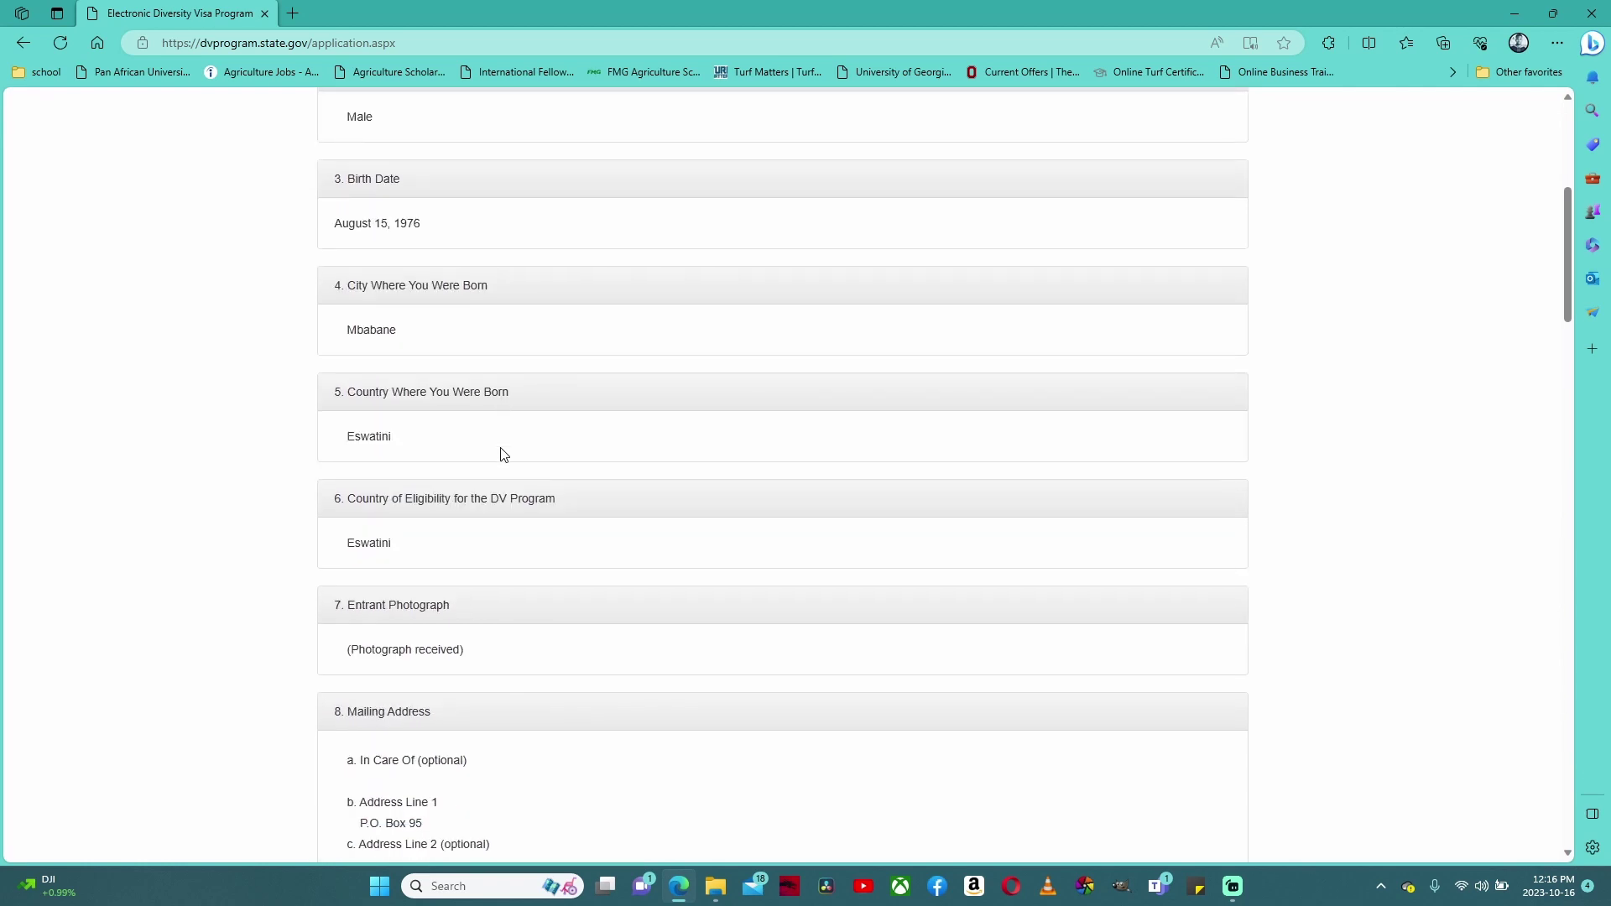
scroll(504, 454, down, 5)
scroll(504, 454, down, 10)
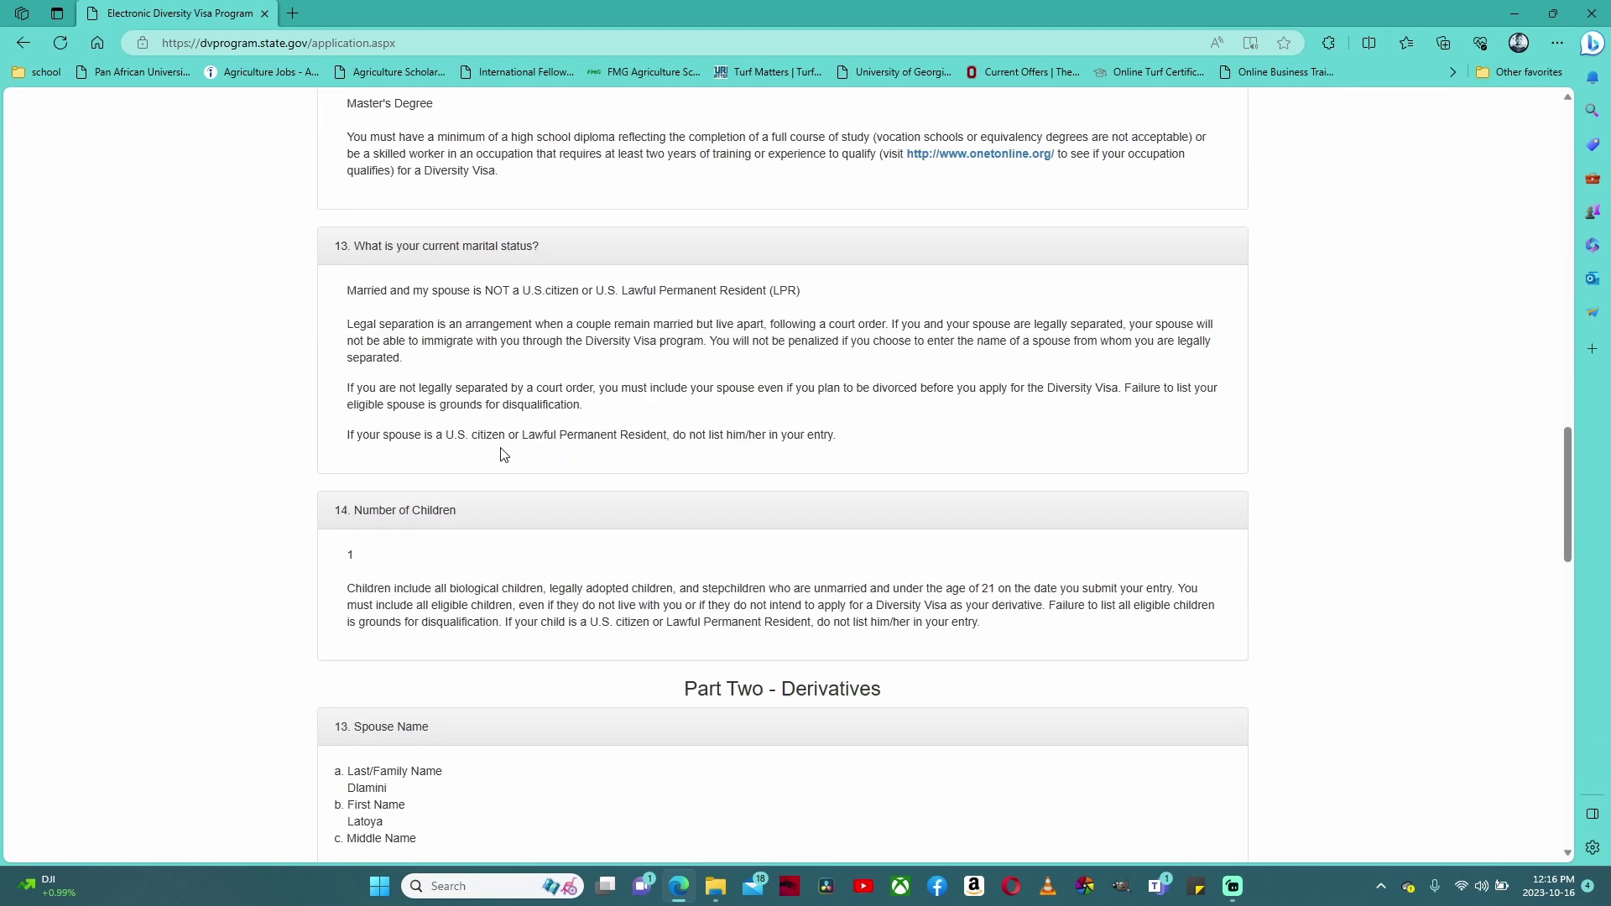
scroll(504, 454, down, 1)
scroll(503, 454, down, 10)
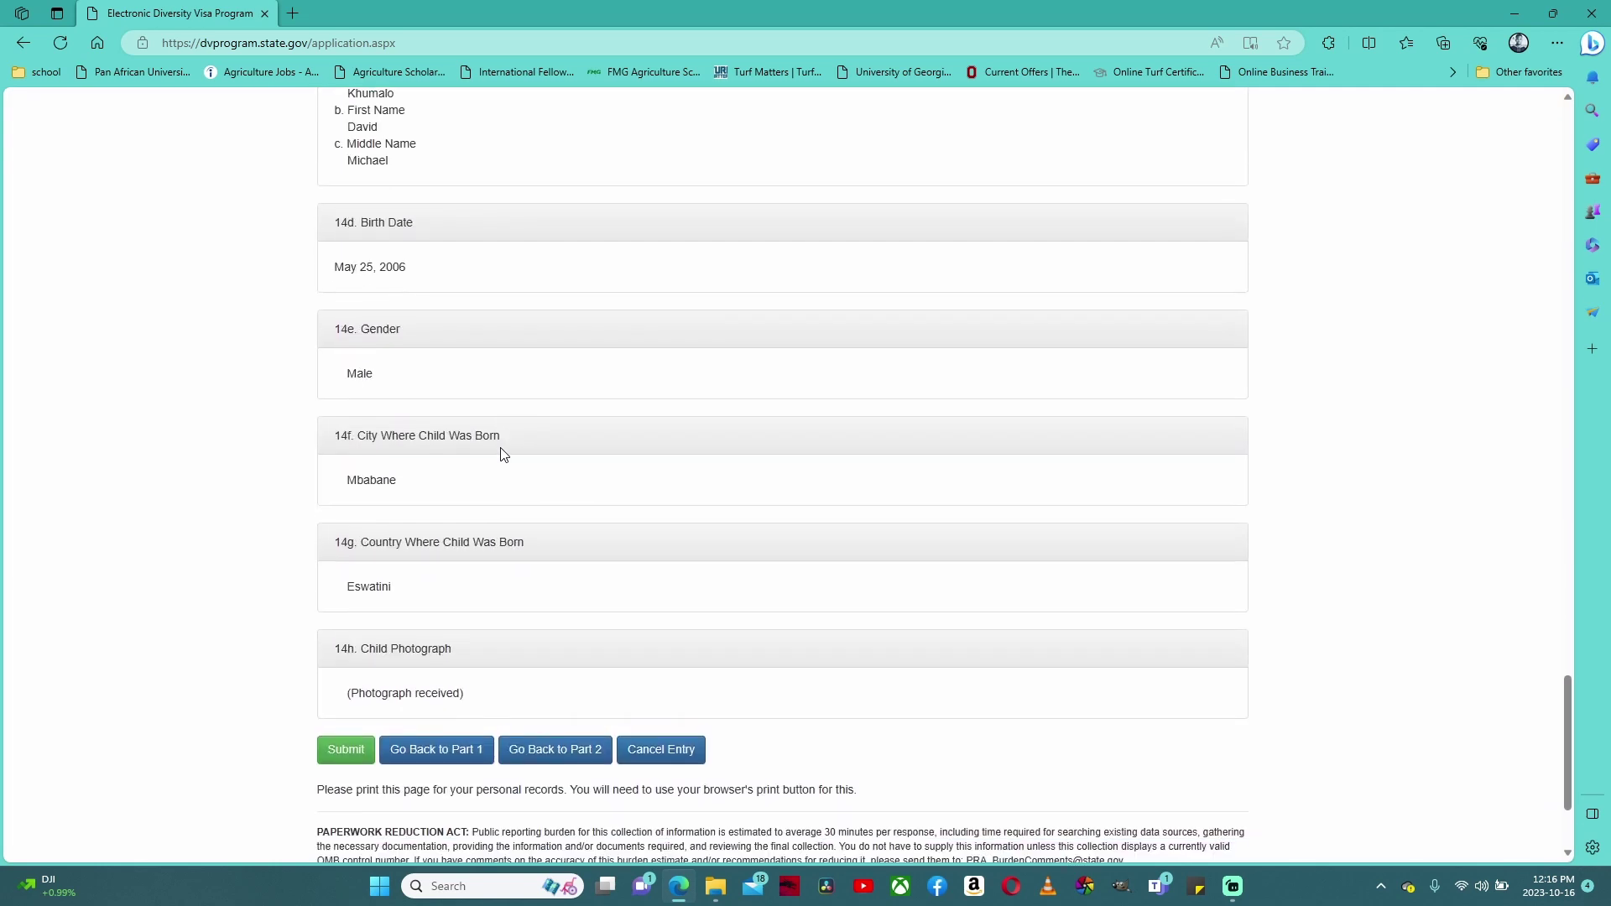
scroll(504, 454, down, 2)
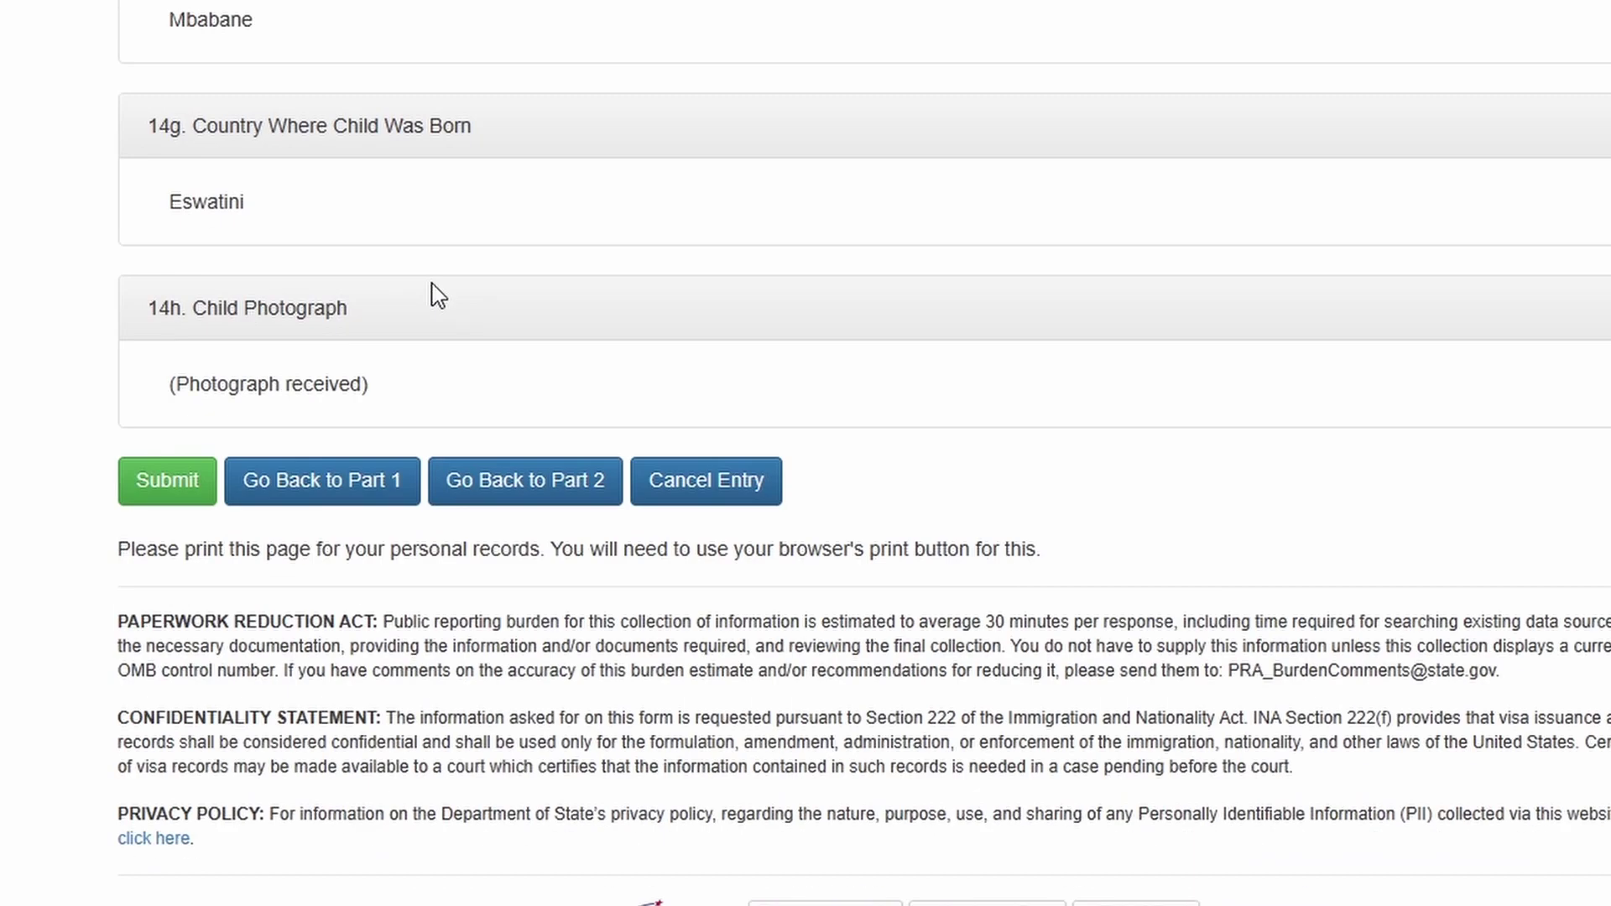
- Submit the entry and highlight the confirmation number on the confirmation page
click(190, 499)
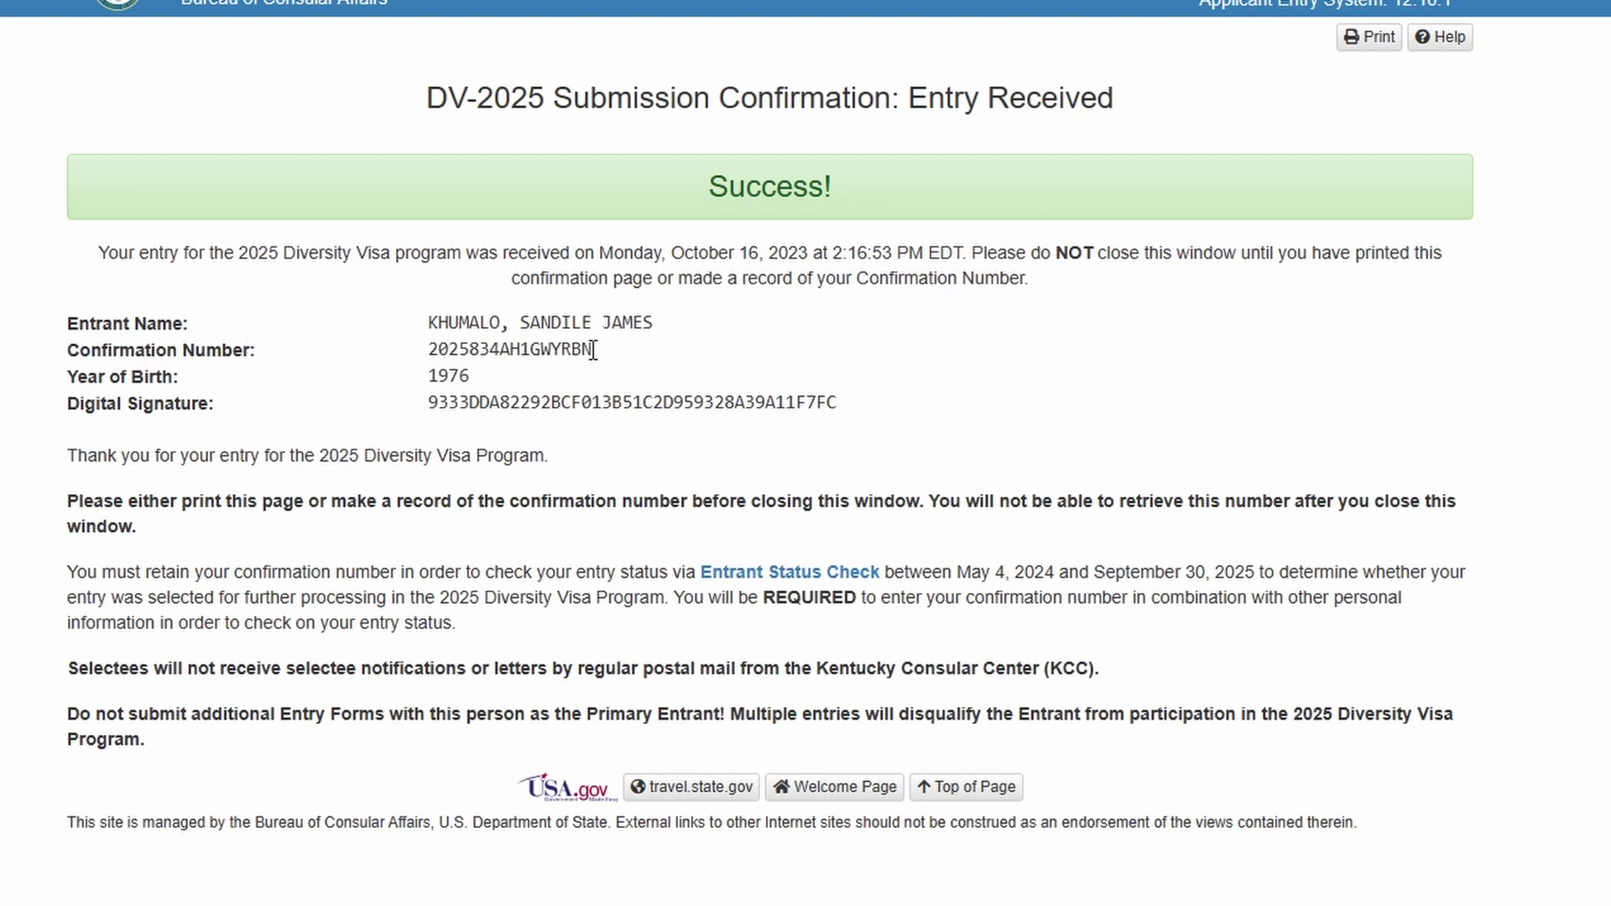
drag(593, 349, 426, 371)
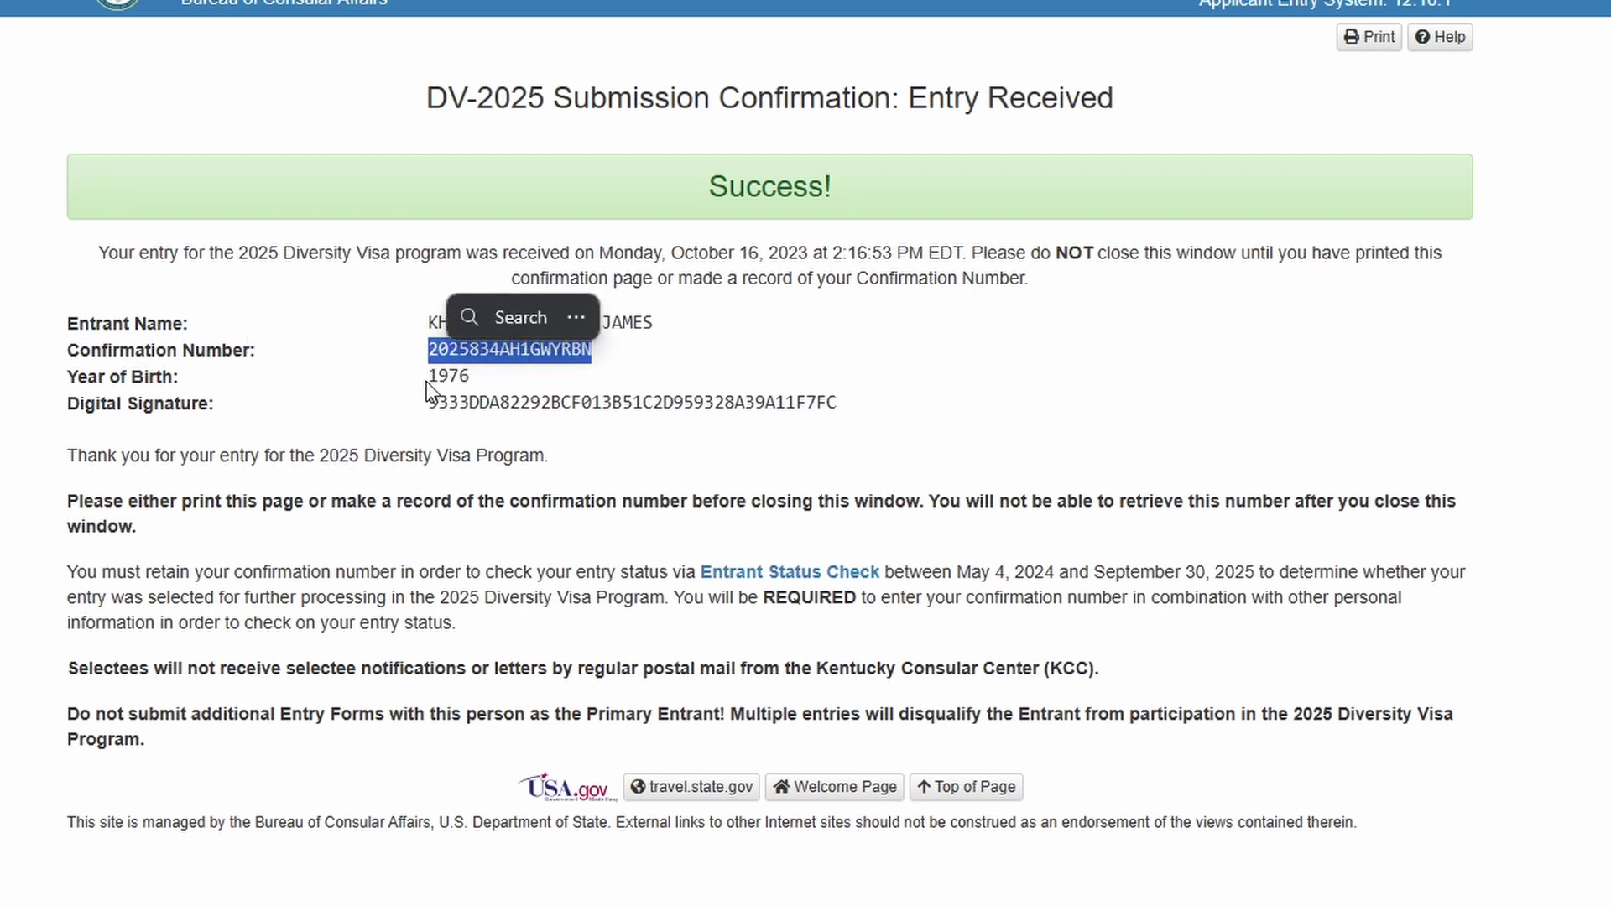
click(518, 385)
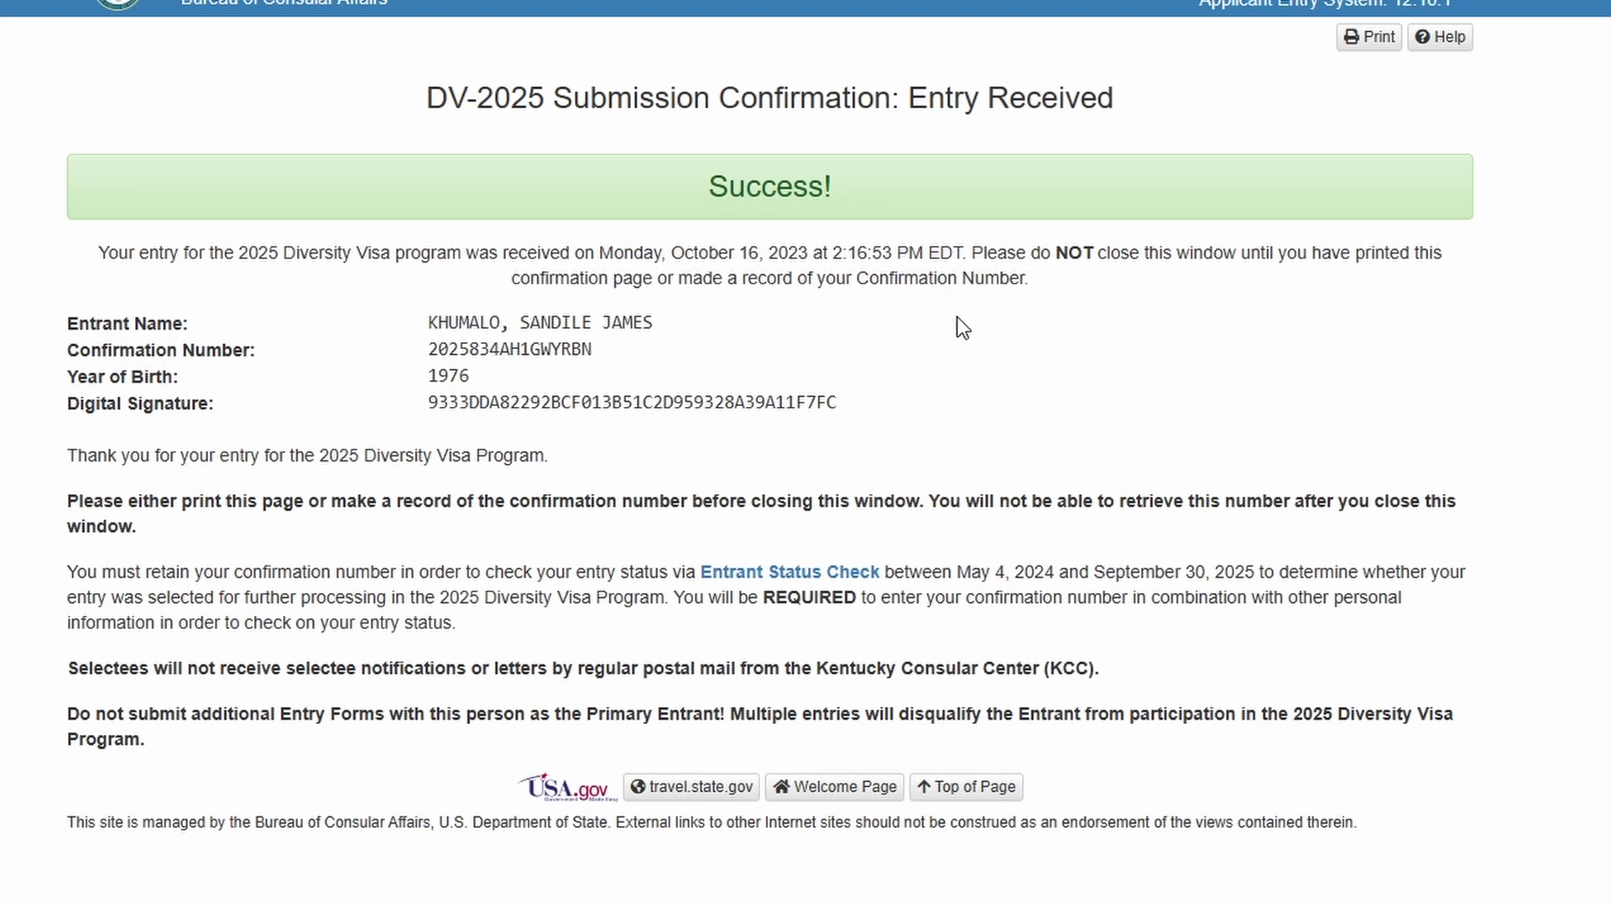
- Print the confirmation page to PDF as Electronic Diversity Visa Program.pdf in Downloads
right_click(954, 109)
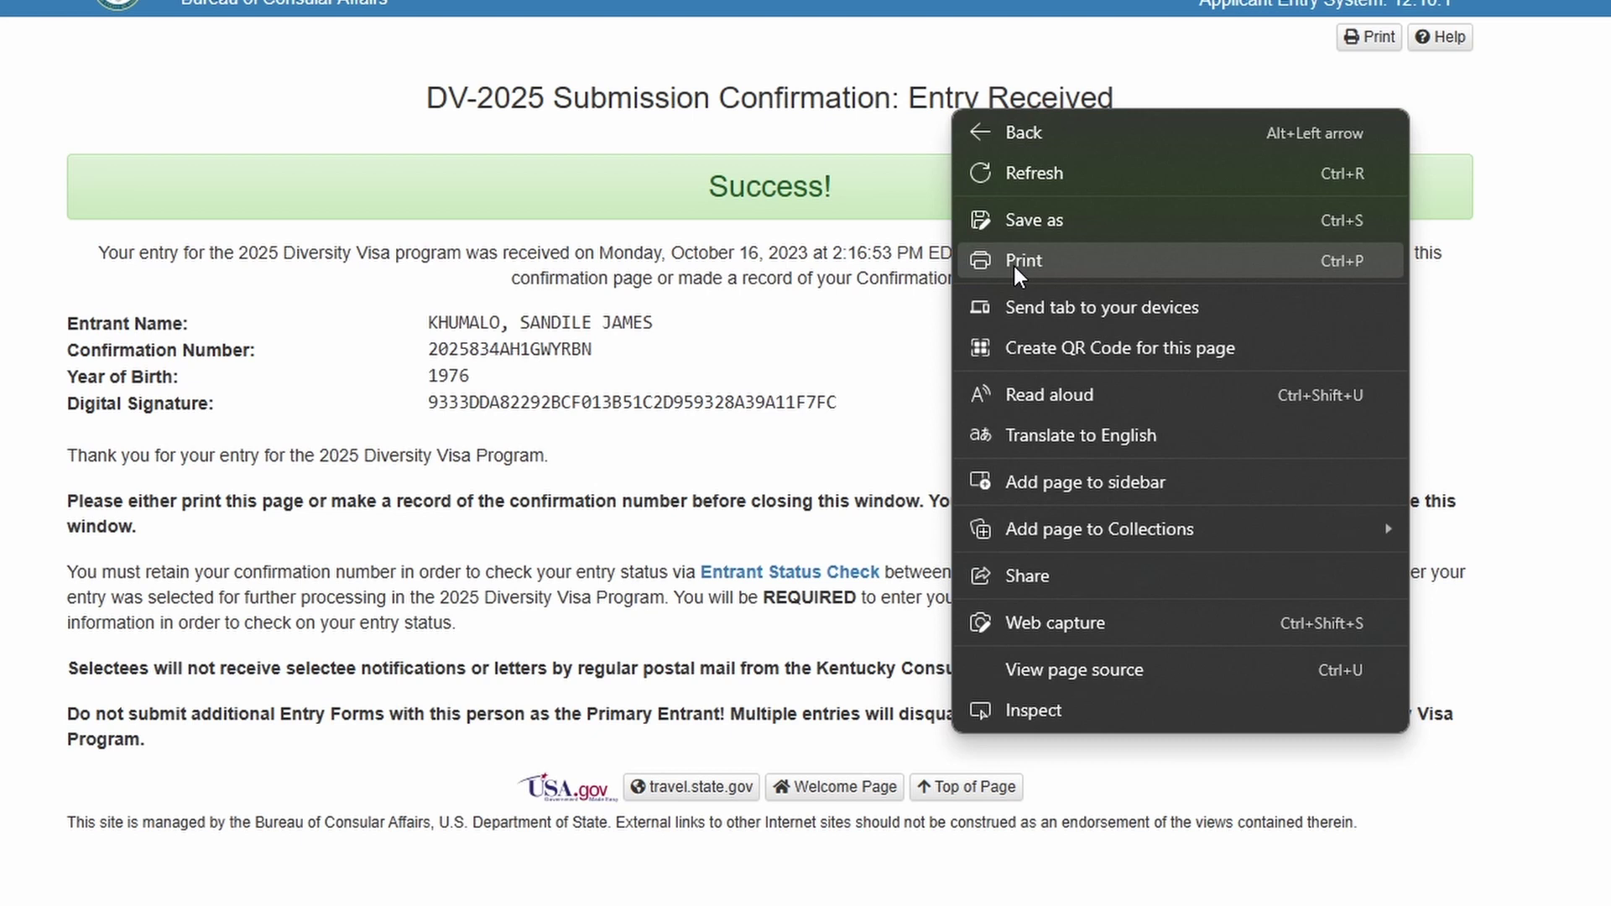
click(1013, 264)
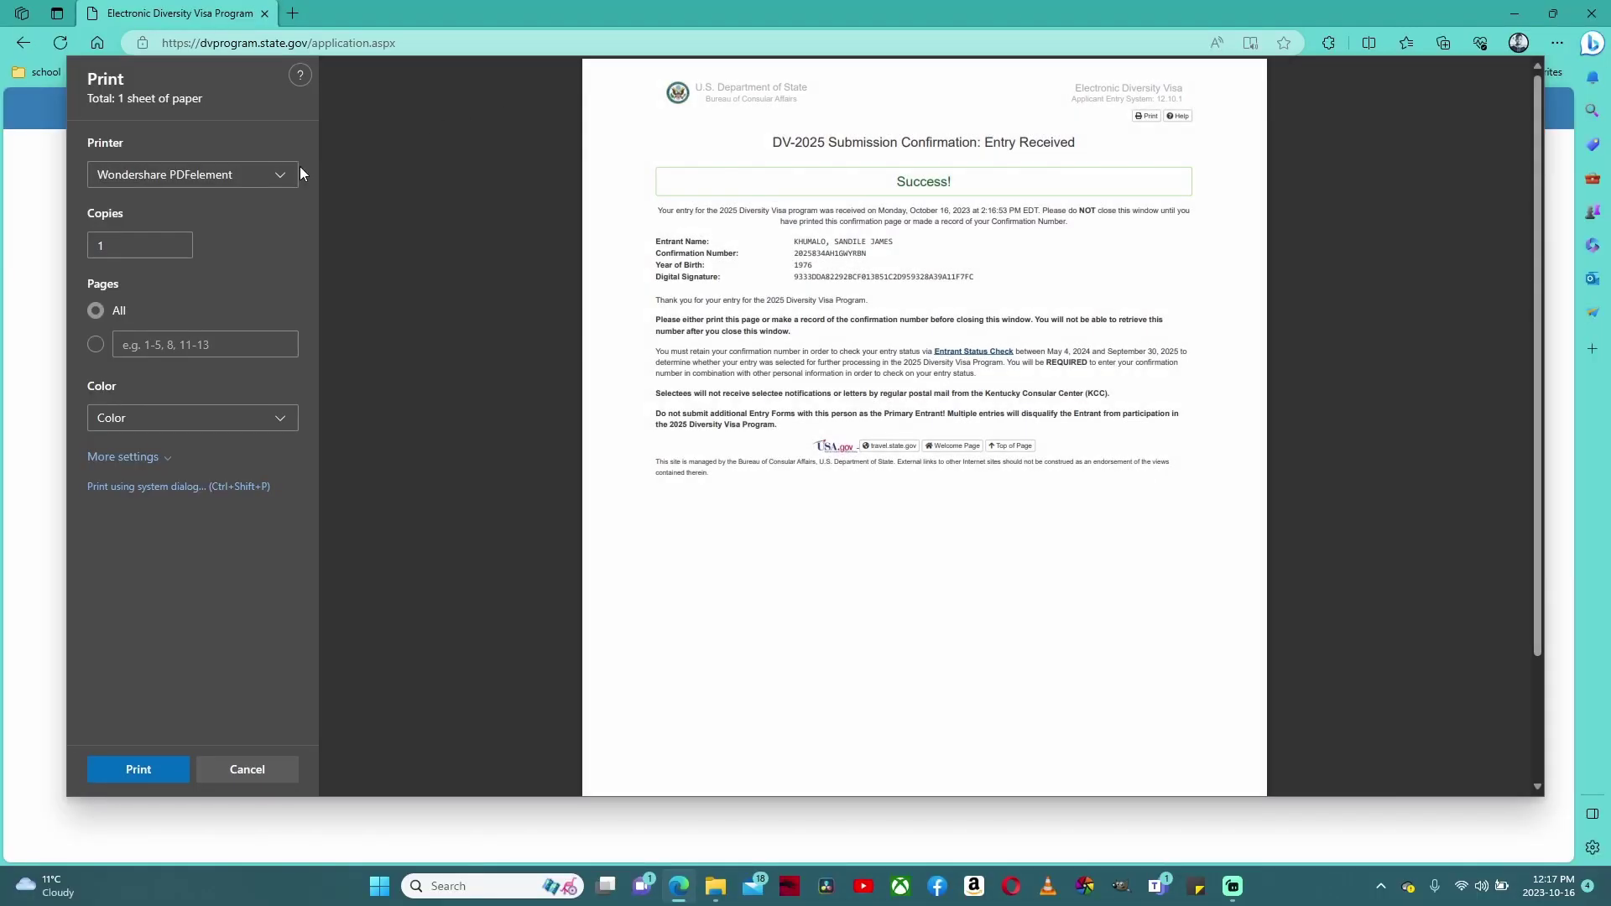
click(220, 176)
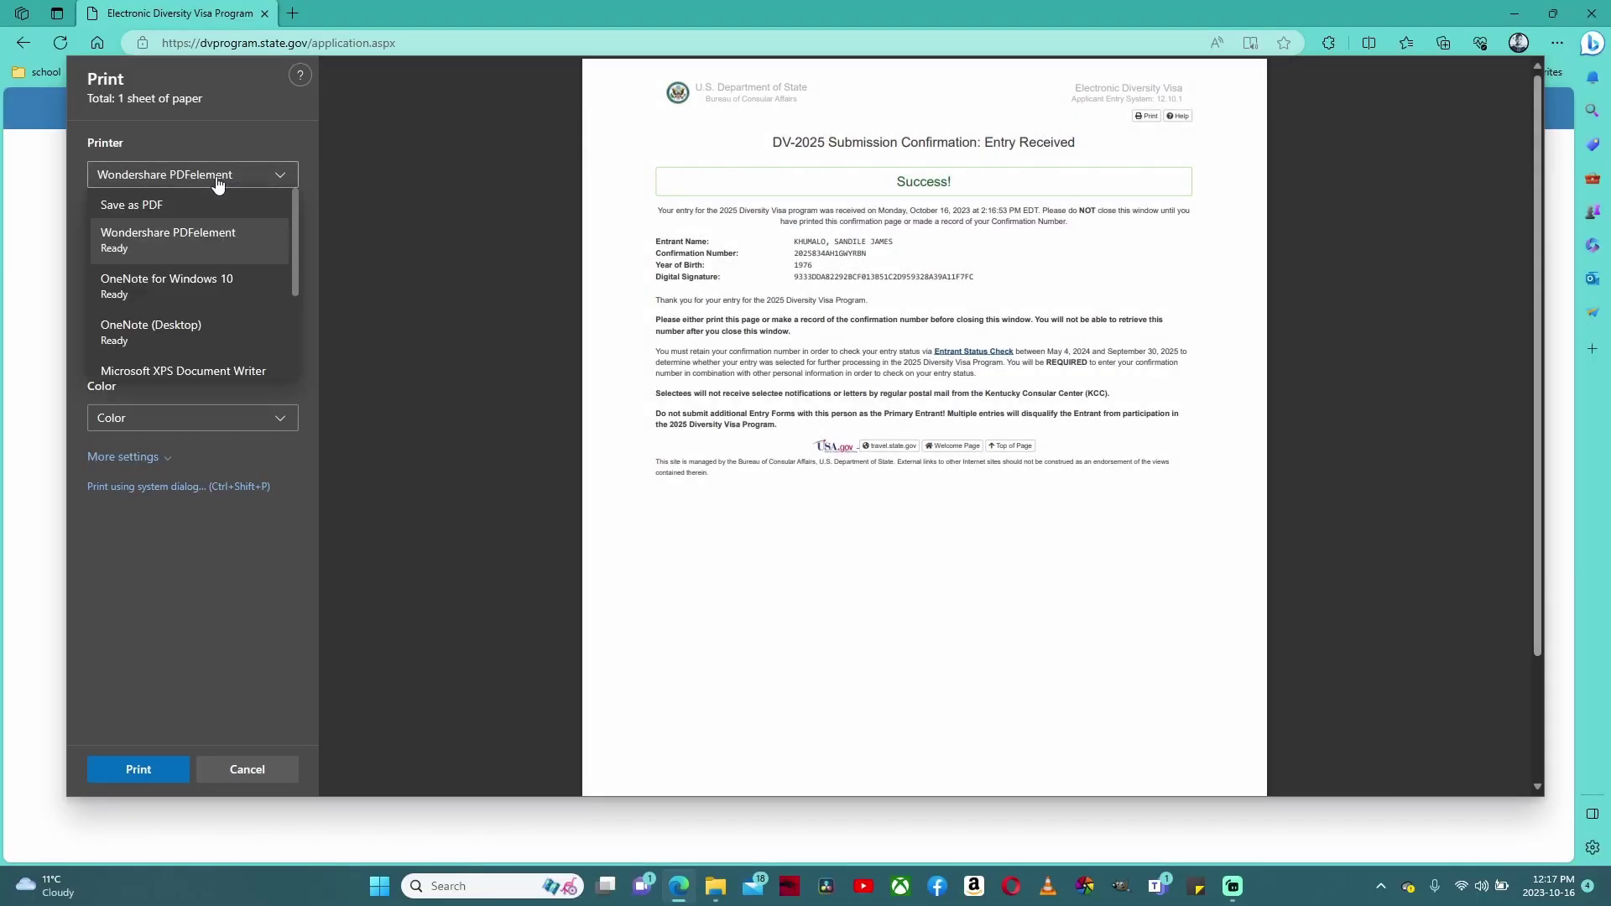
click(198, 214)
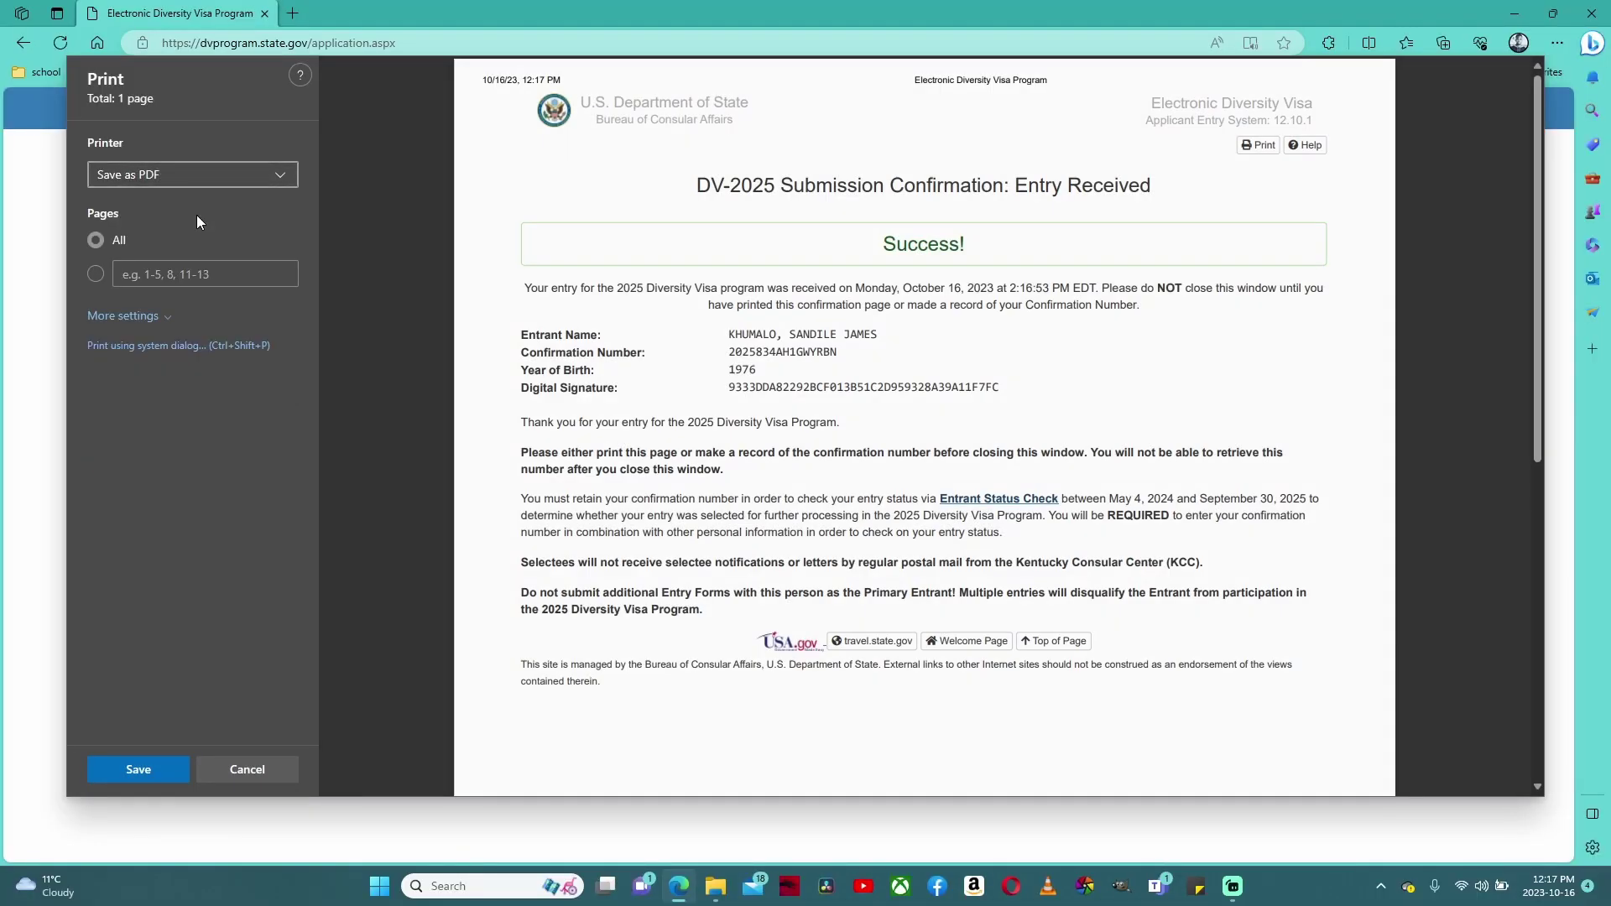
click(168, 769)
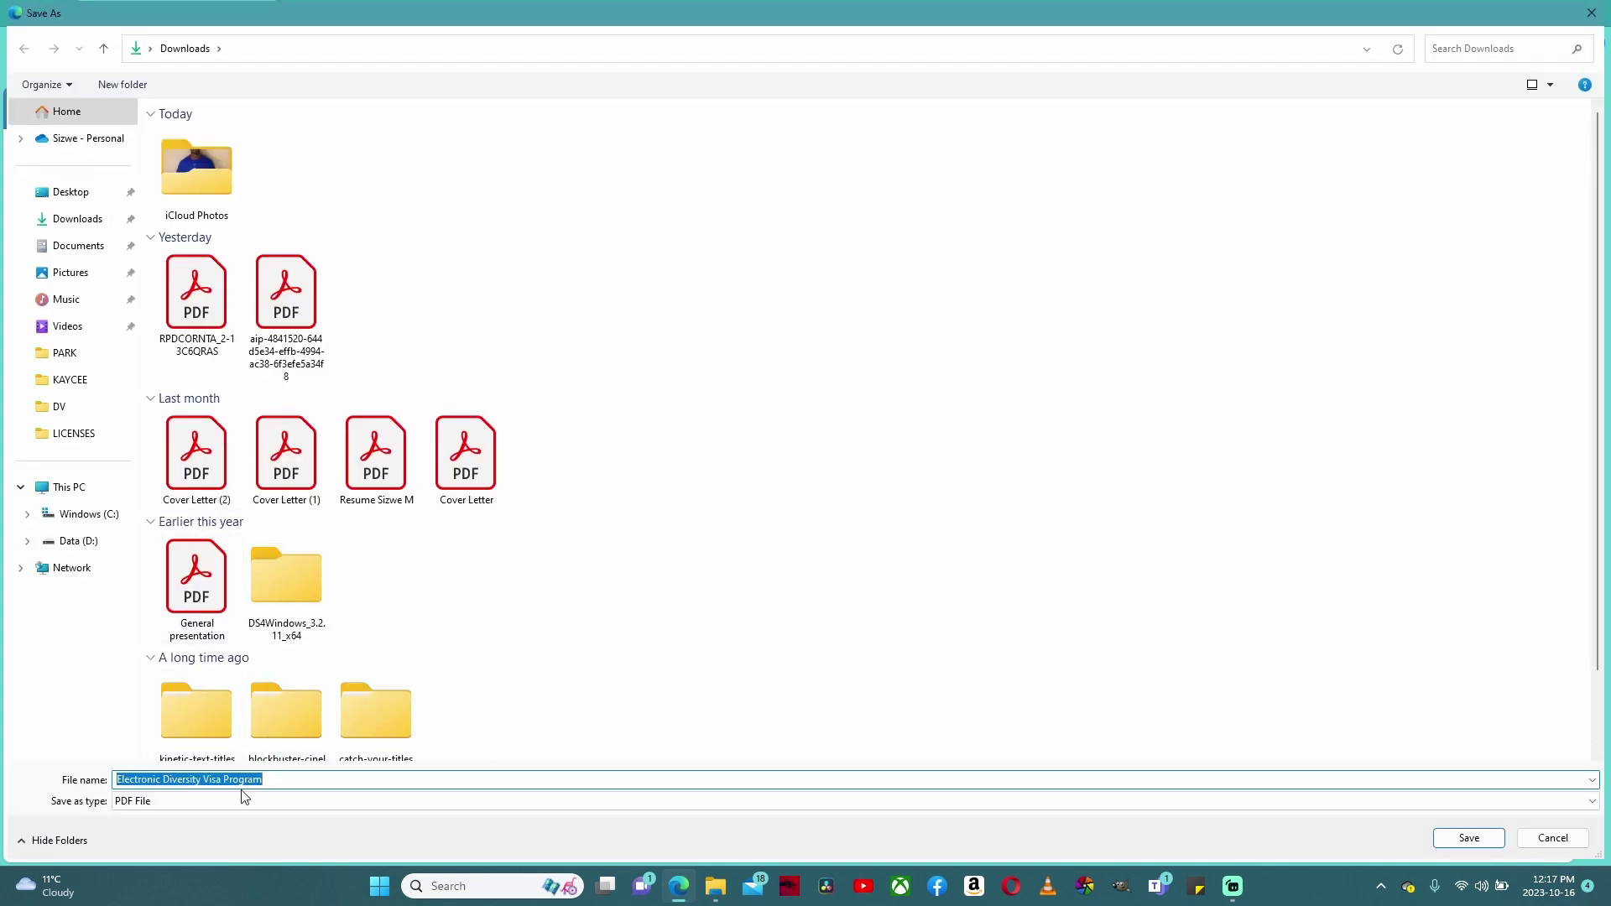
click(1467, 838)
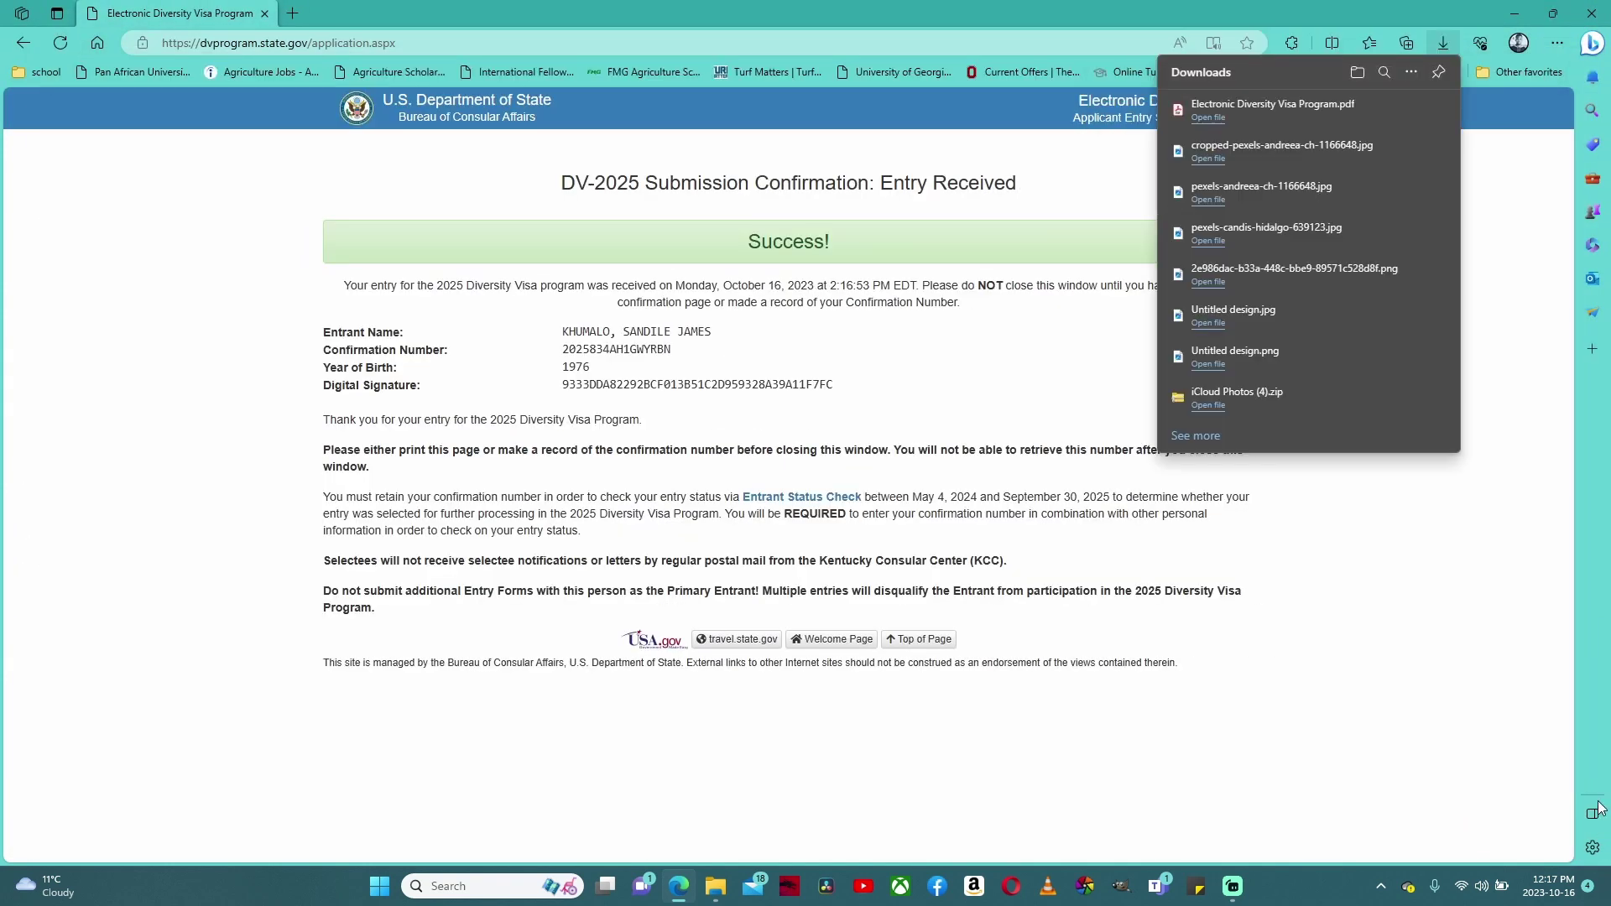
- Open Electronic Diversity Visa Program.pdf and highlight the confirmation number in it
click(1351, 119)
scroll(764, 456, down, 4)
scroll(764, 456, up, 3)
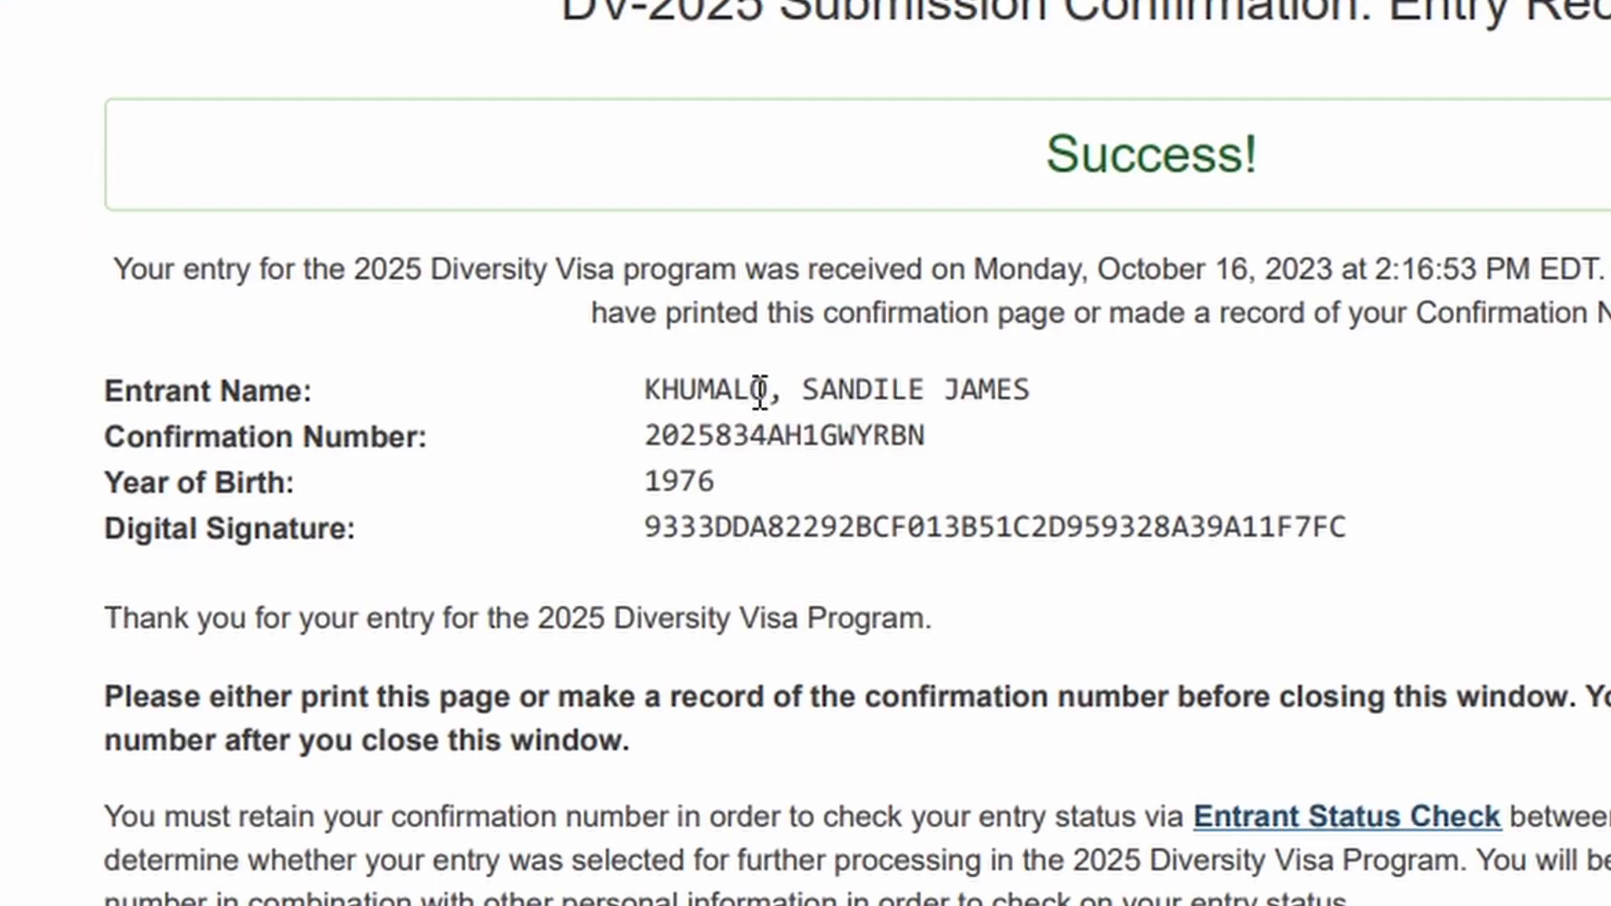
drag(632, 335, 592, 337)
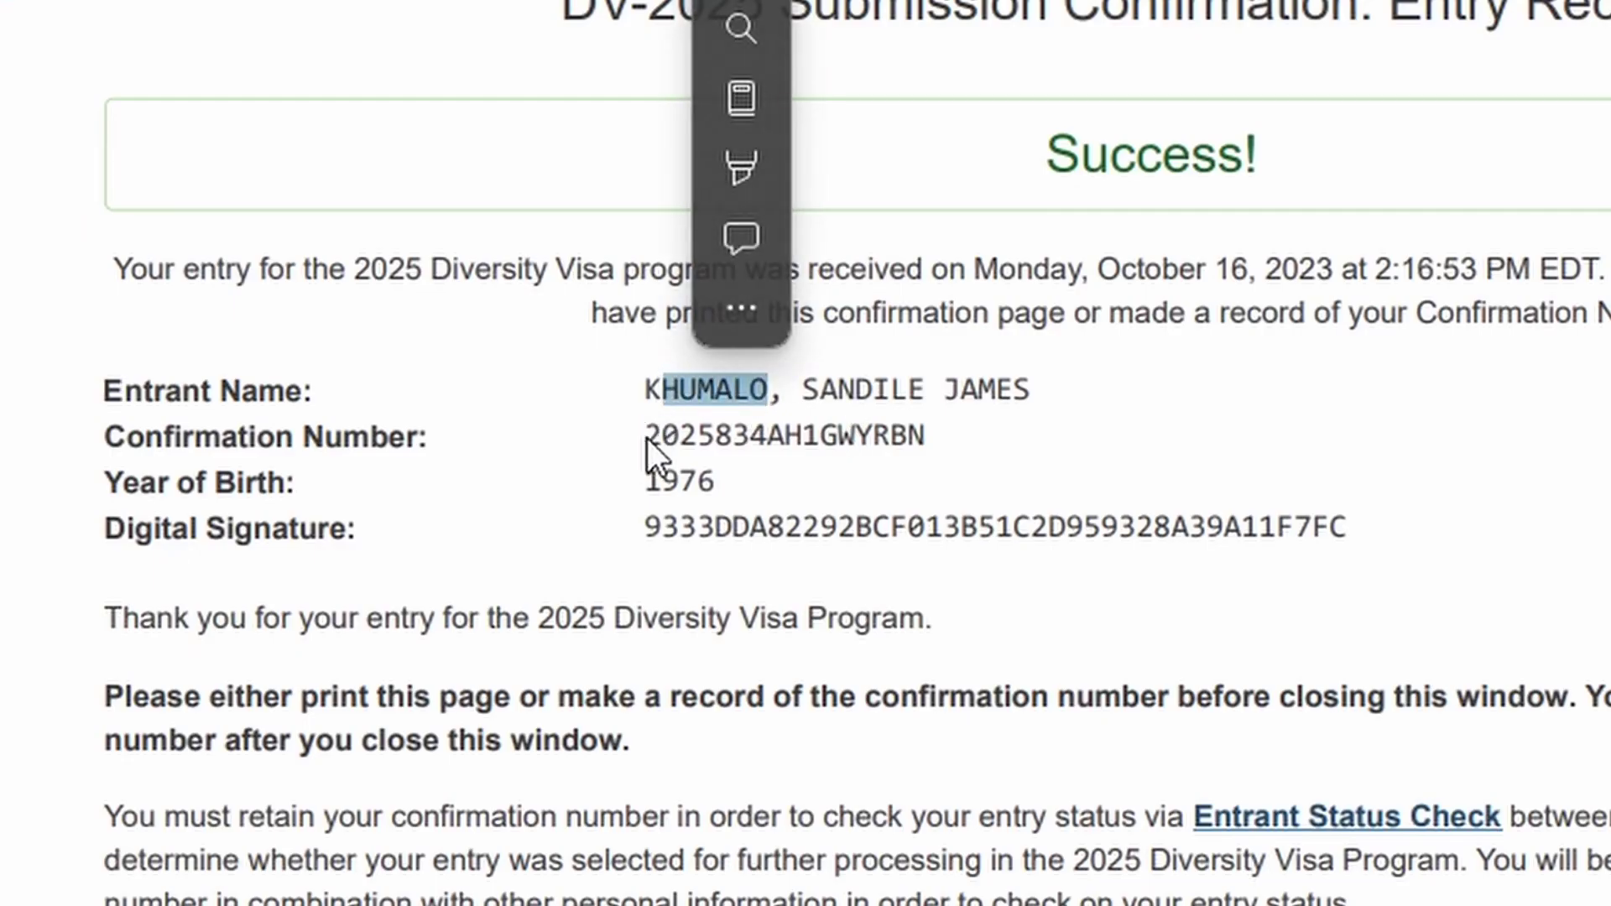
drag(647, 438, 926, 420)
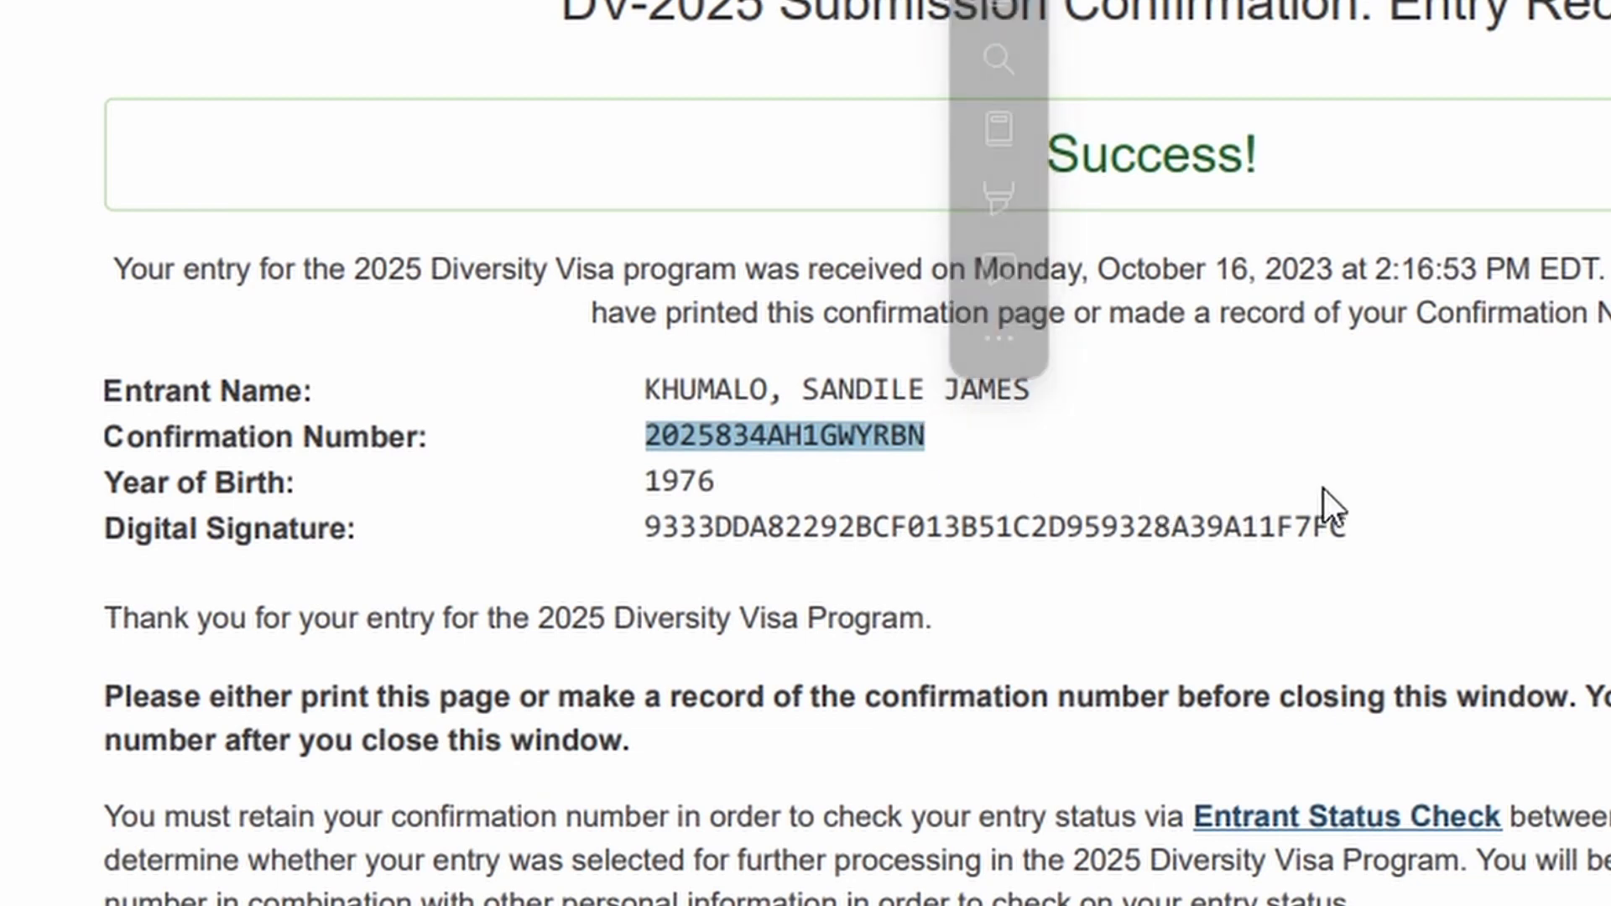